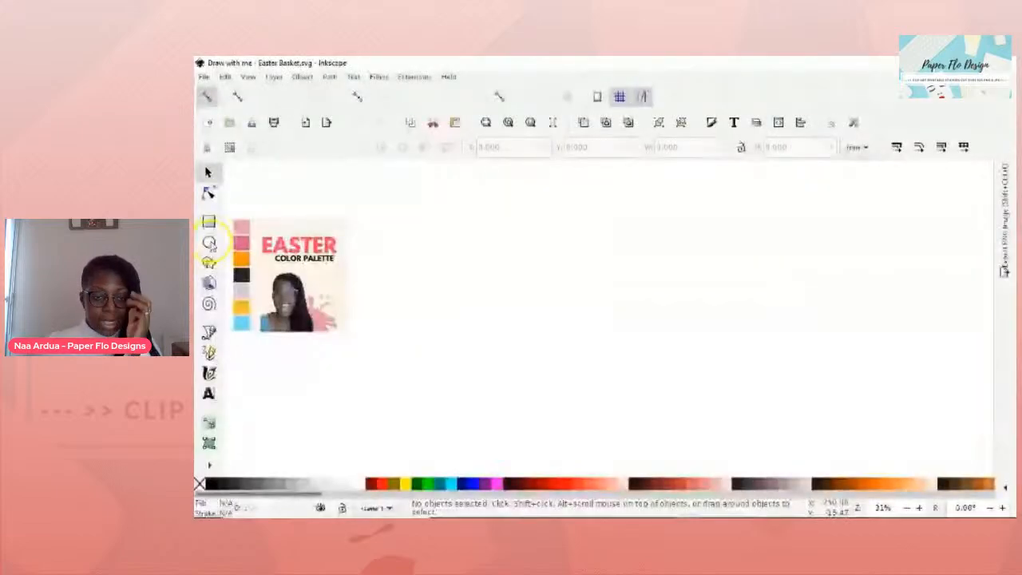
- Draw an ellipse about 217 mm wide and 243 mm high on the blank canvas and convert it to a path
left_click(208, 242)
left_click_drag(526, 224, 679, 392)
key("ctrl+shift+c")
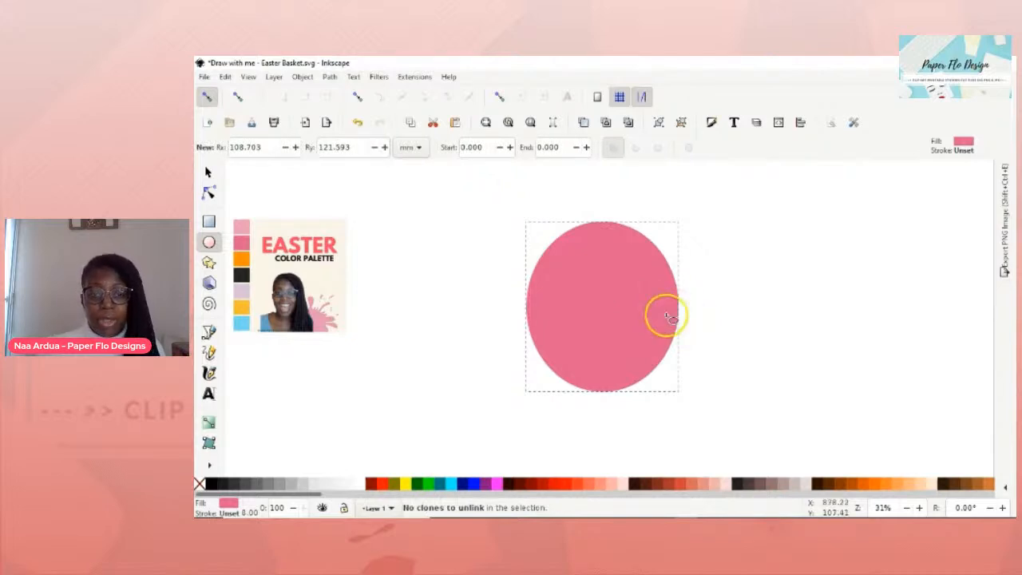
- Duplicate the pink ellipse, shift the copy aside to check it, and undo the move
key("s")
left_click_drag(593, 297, 483, 329)
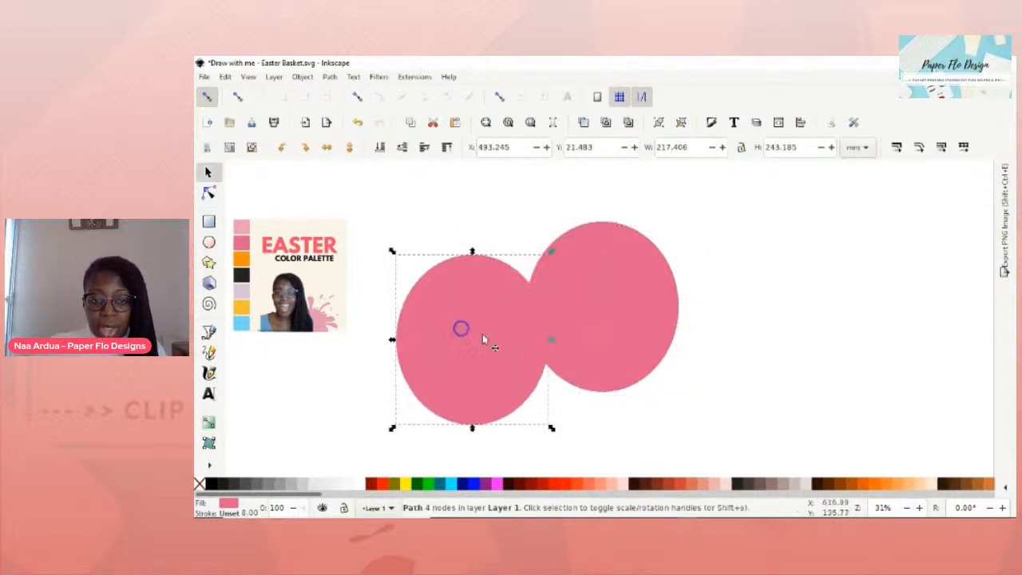
key("ctrl+z")
- Fill the duplicate ellipse with the palette's orange and shrink it about its centre, leaving an even pink border
key("d")
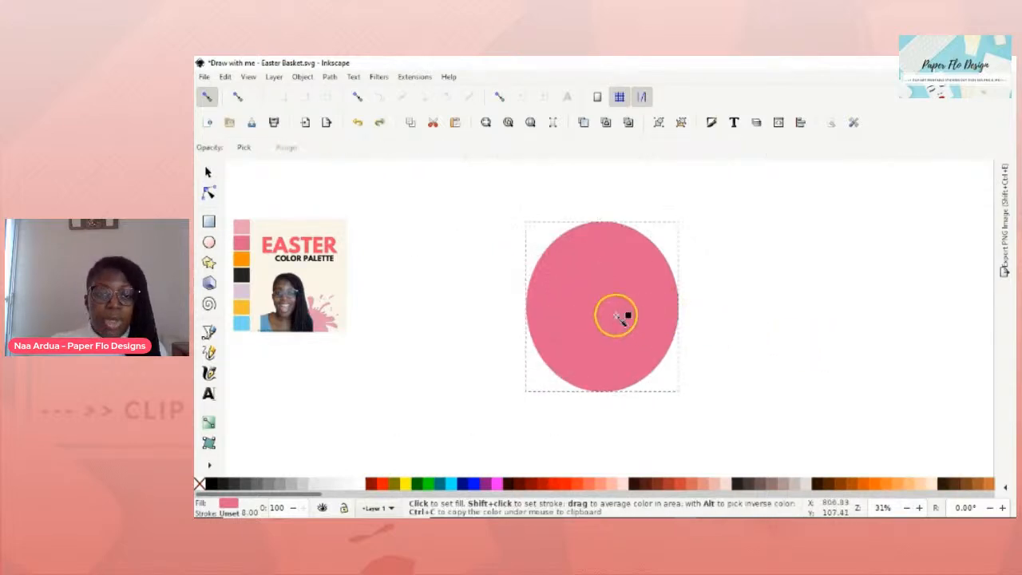
left_click(242, 258)
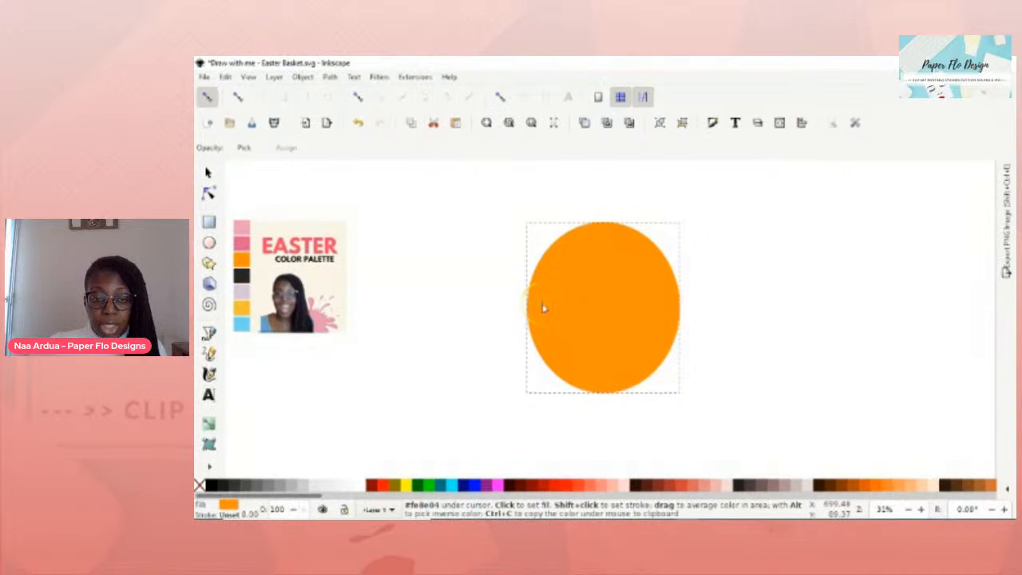
key("s")
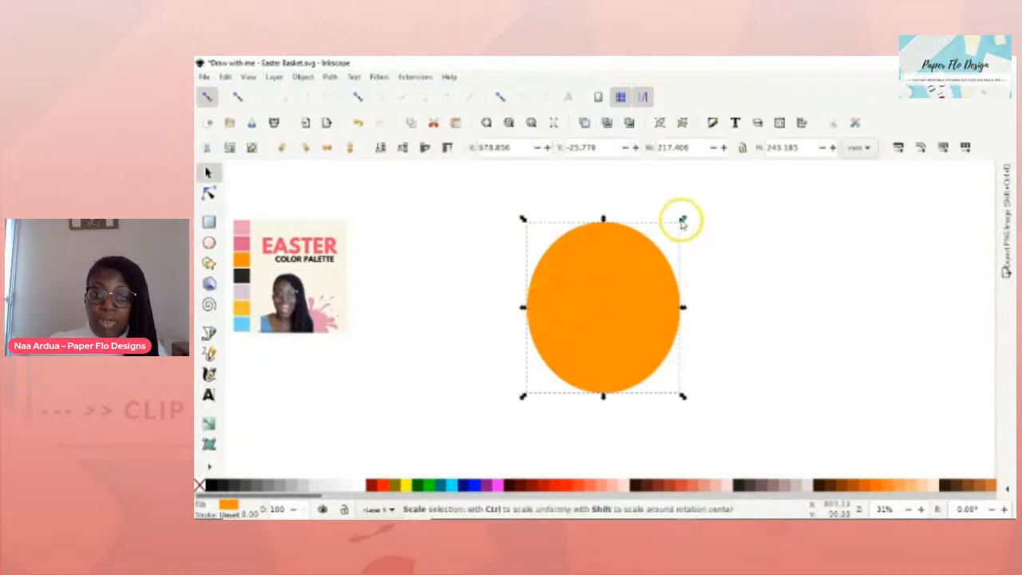
left_click_drag(676, 219, 670, 231)
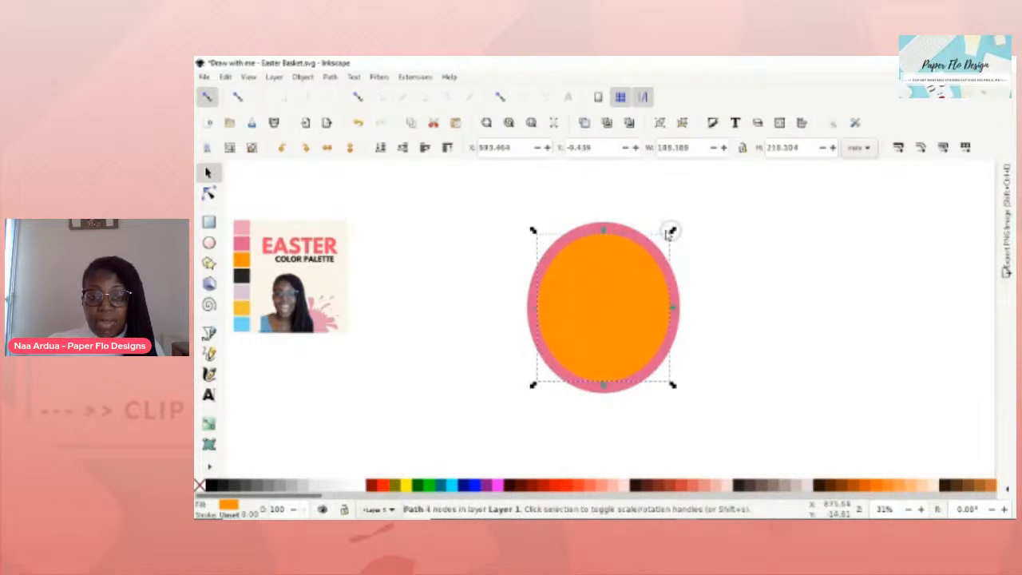
- Select both ellipses and cut the orange one out of the pink one with Difference to form the handle ring
left_click(617, 228, "shift")
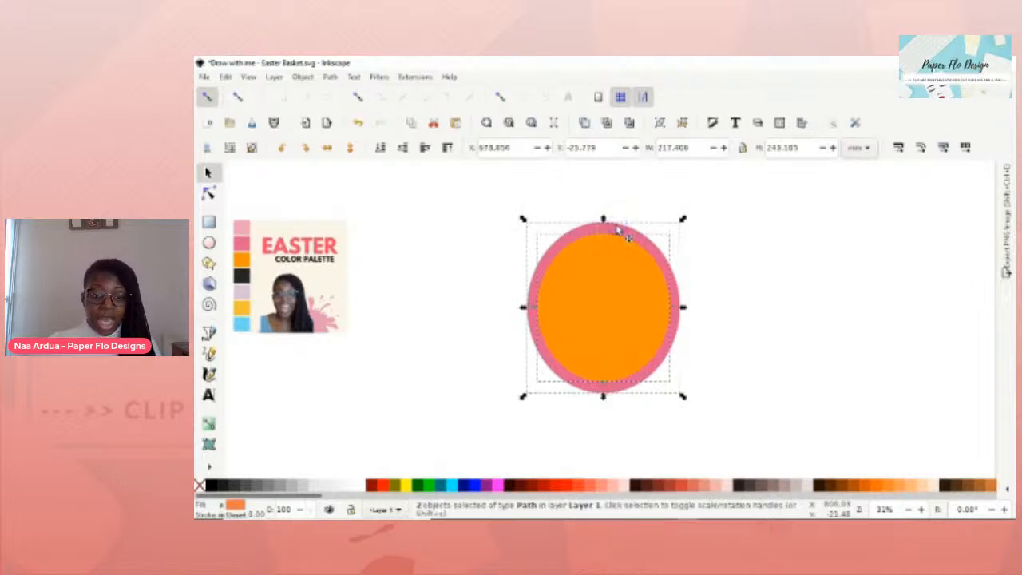
key("Escape")
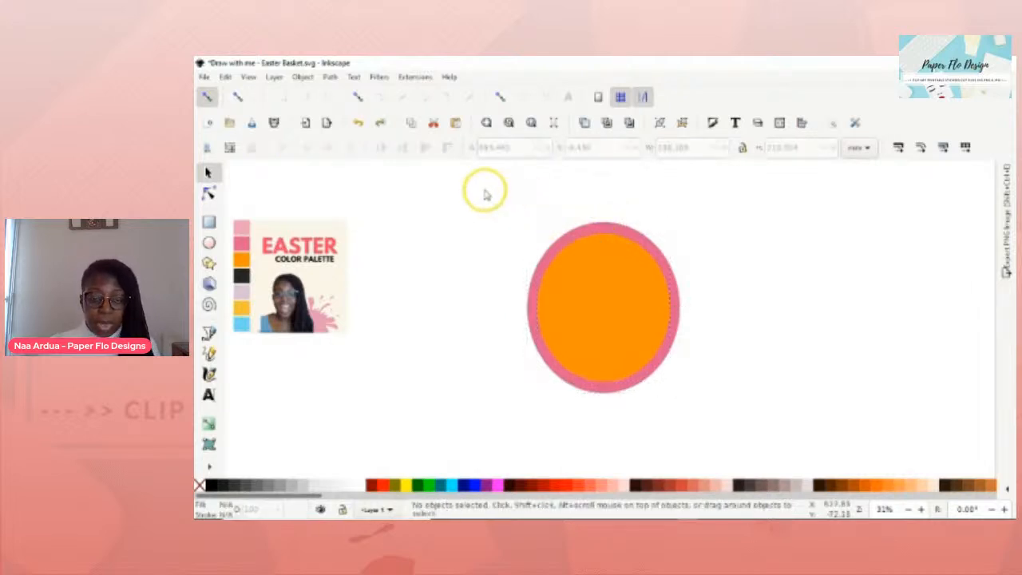
left_click_drag(483, 193, 719, 420)
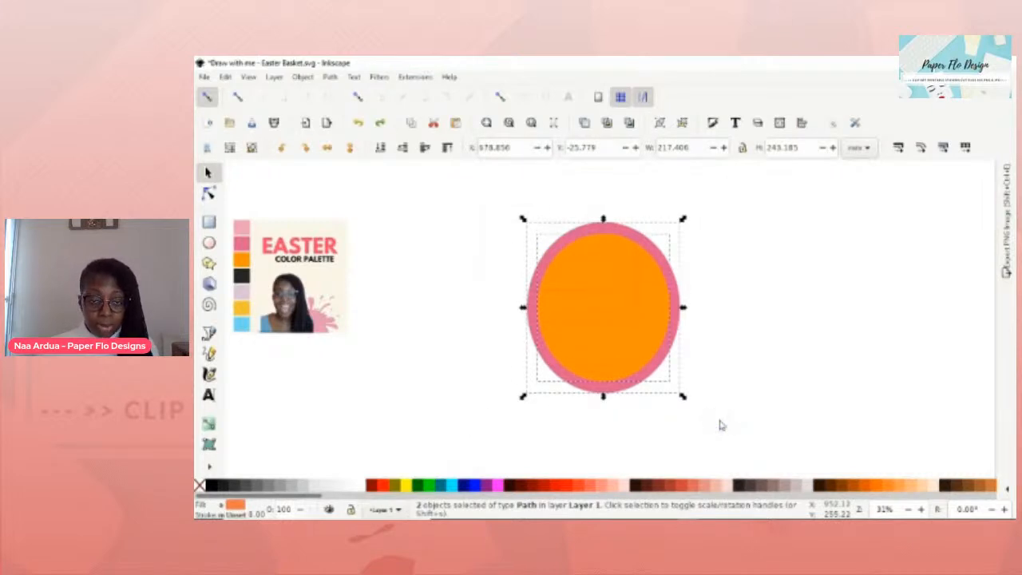
key("ctrl+minus")
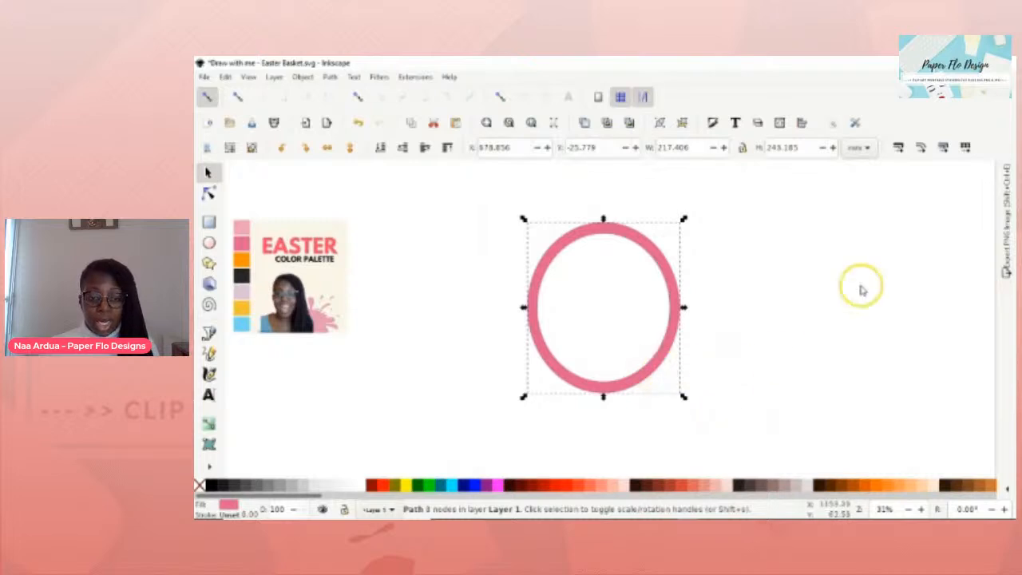
left_click(763, 312)
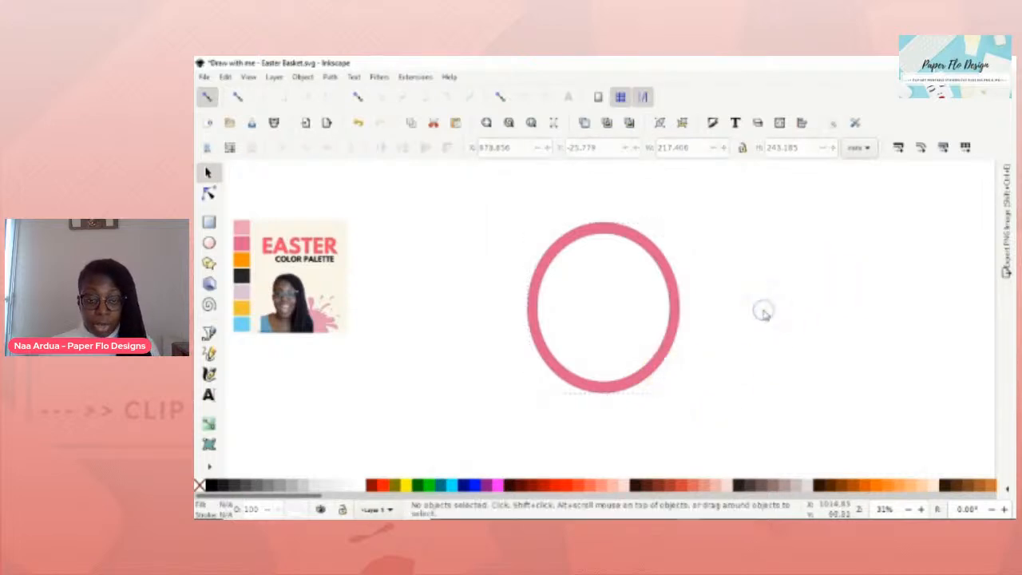
- Draw a rectangle about 223 by 157 mm, convert it to a path, and place it over the ring's lower half
key("r")
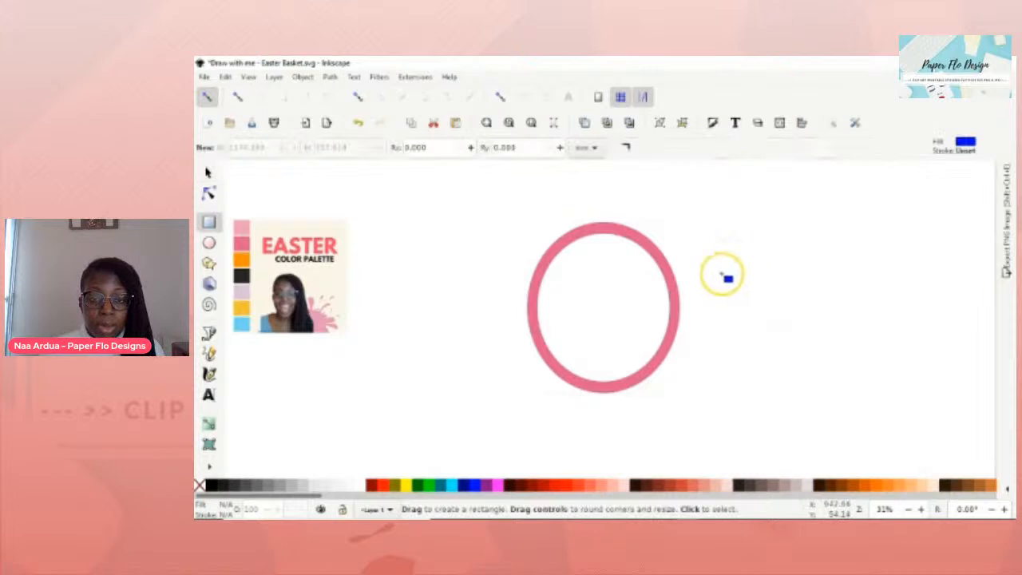
mouse_move(709, 278)
left_mouse_down()
mouse_move(760, 327)
mouse_move(853, 356)
mouse_move(863, 388)
left_mouse_up()
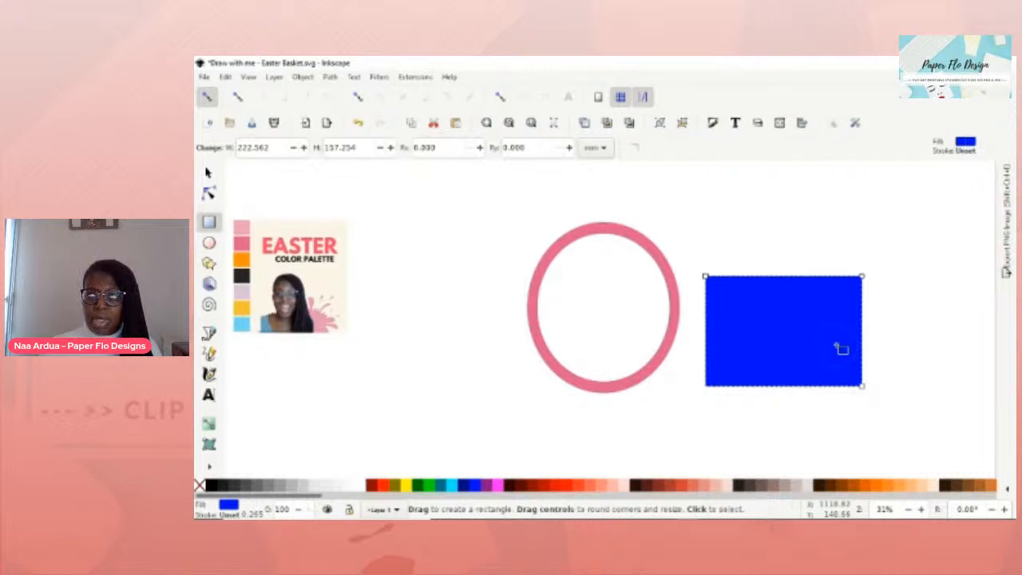
key("ctrl+shift+c")
key("s")
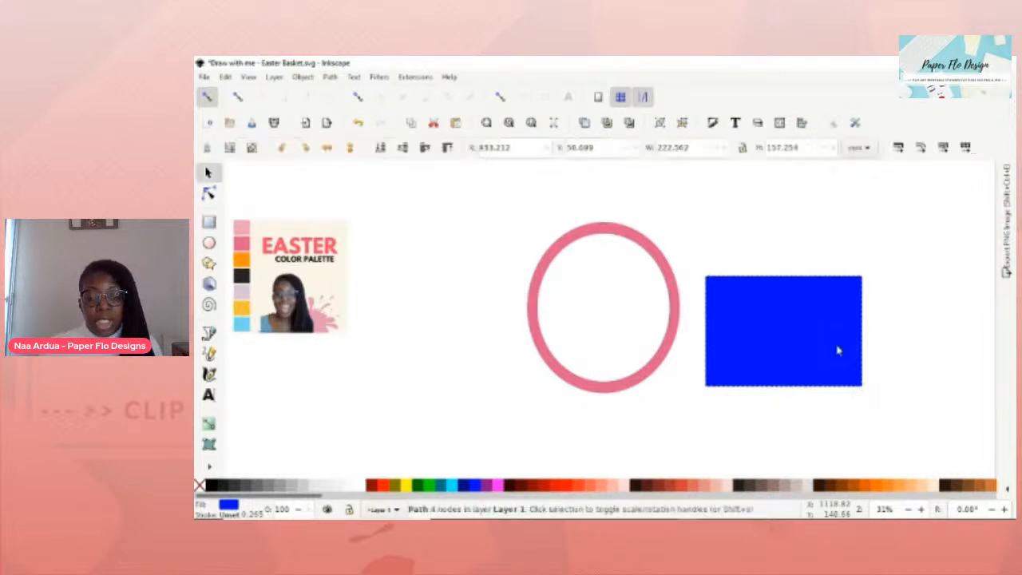
left_click_drag(799, 320, 632, 367)
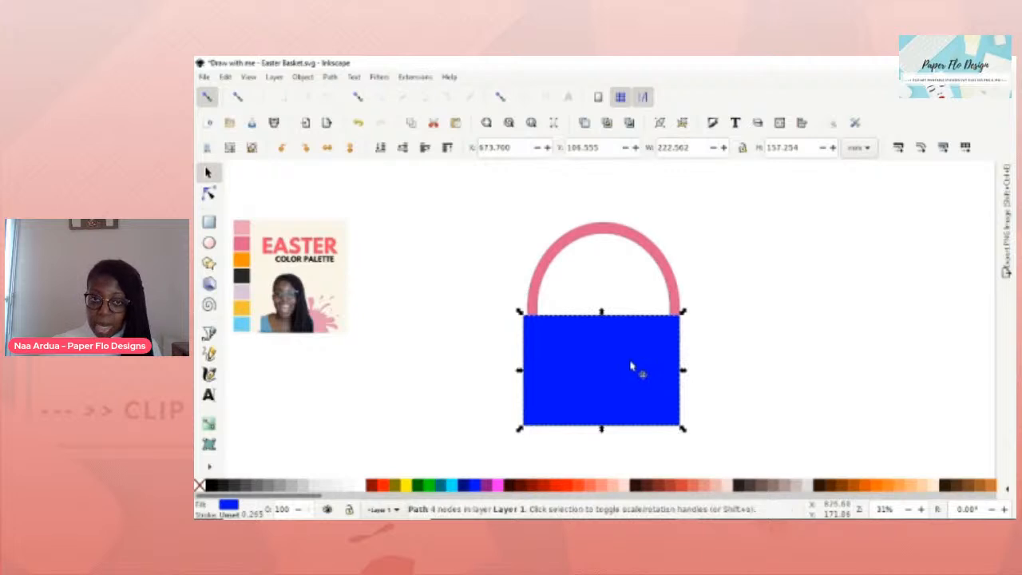
- Taper the blue rectangle by moving both bottom corner nodes inward, and bend its top edge down into a concave curve
key("n")
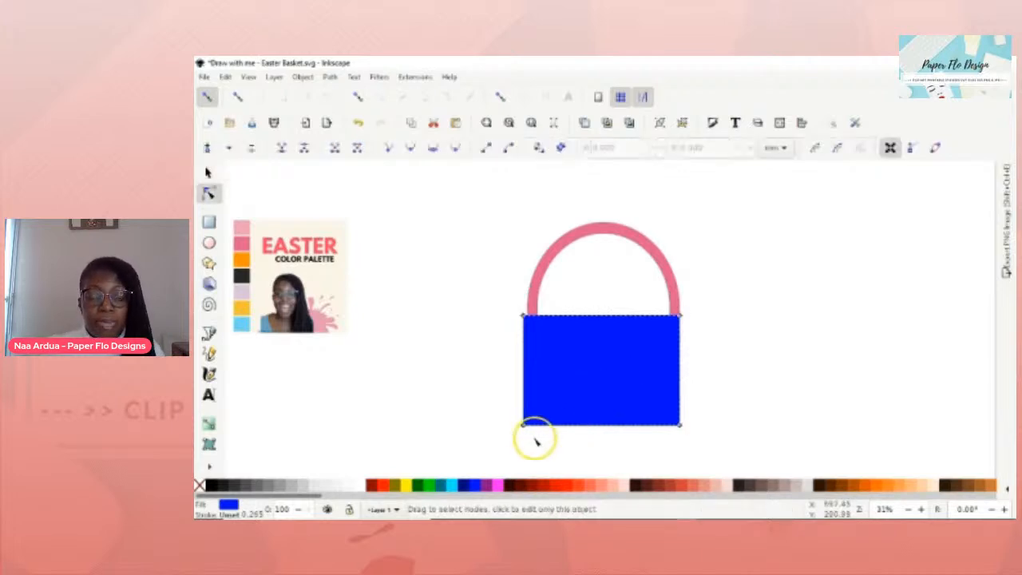
left_click_drag(523, 424, 552, 424)
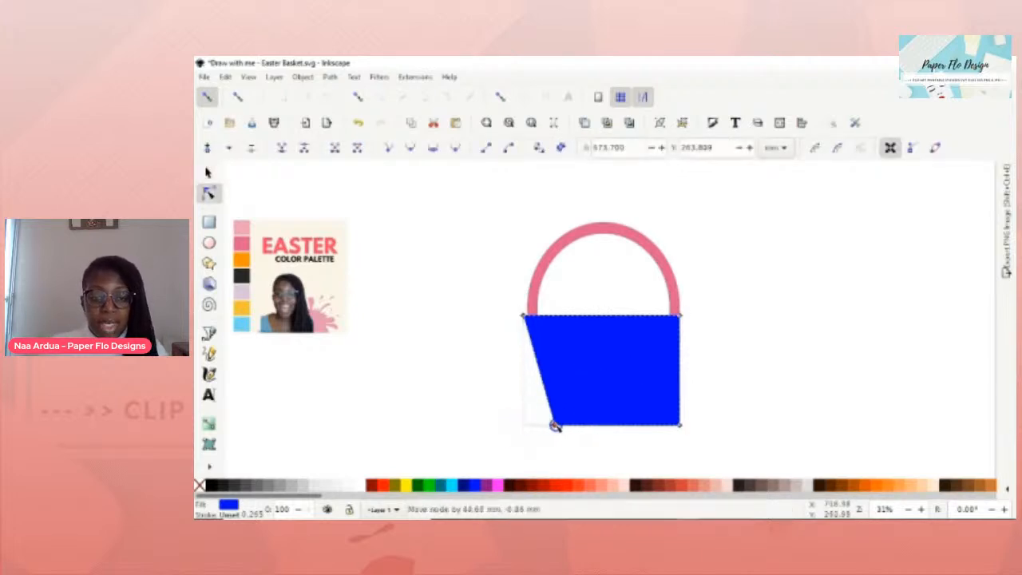
left_click_drag(680, 424, 655, 427)
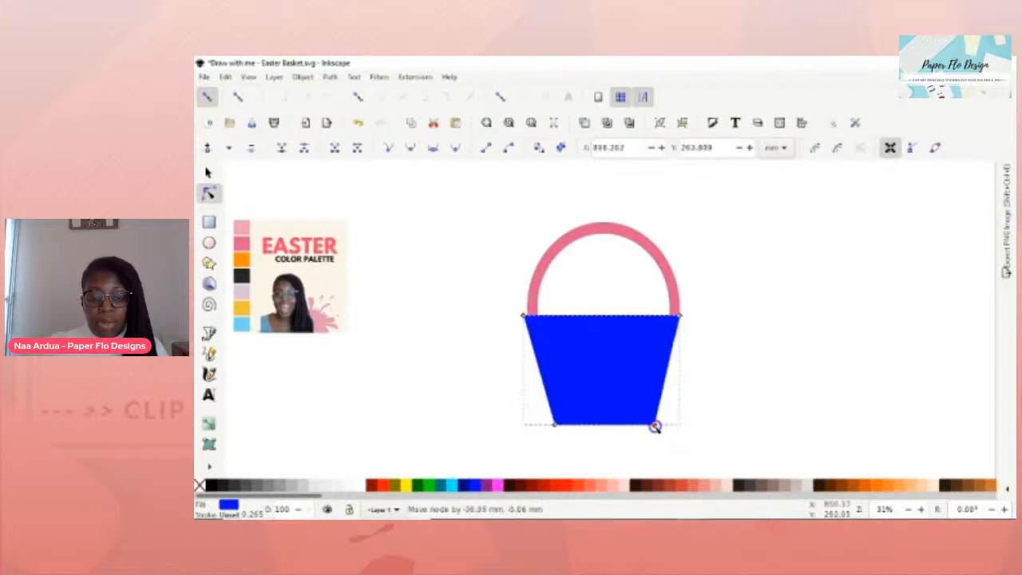
left_click_drag(655, 427, 655, 424)
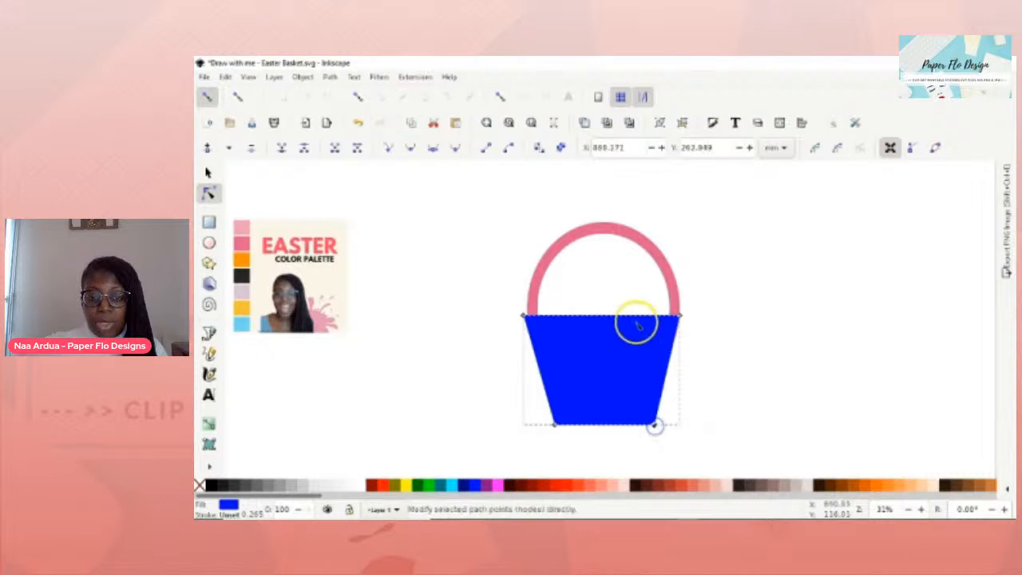
left_click_drag(600, 319, 621, 362)
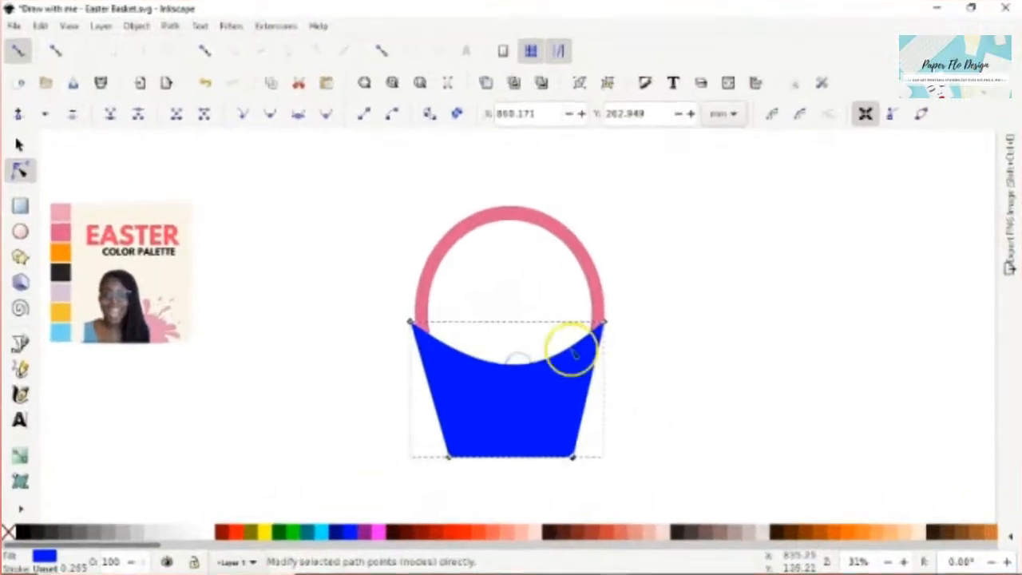
- Enable snapping to paths, path intersections and cusp nodes, and move the blue basket body slightly lower on the ring
key("s")
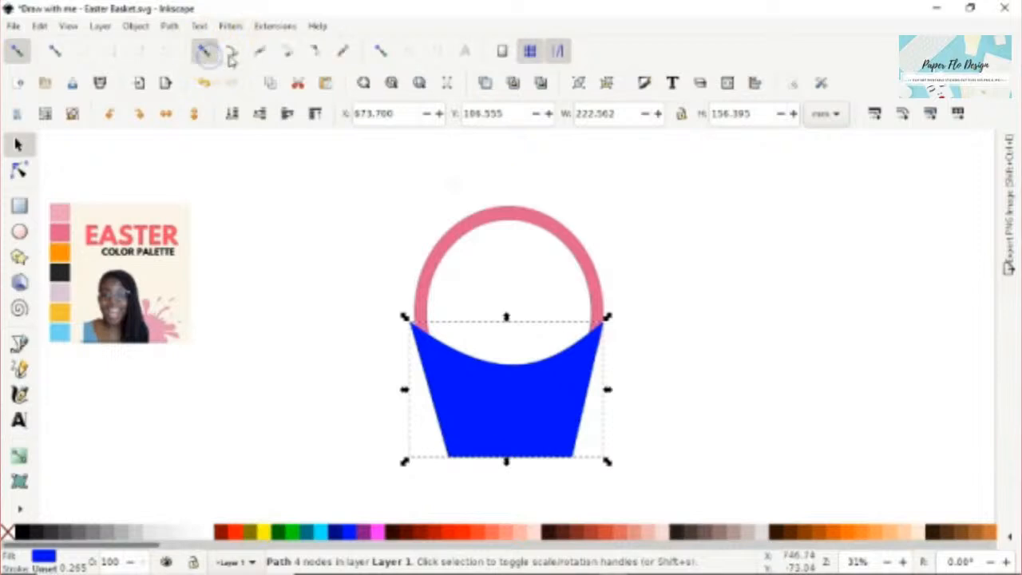
left_click(288, 53)
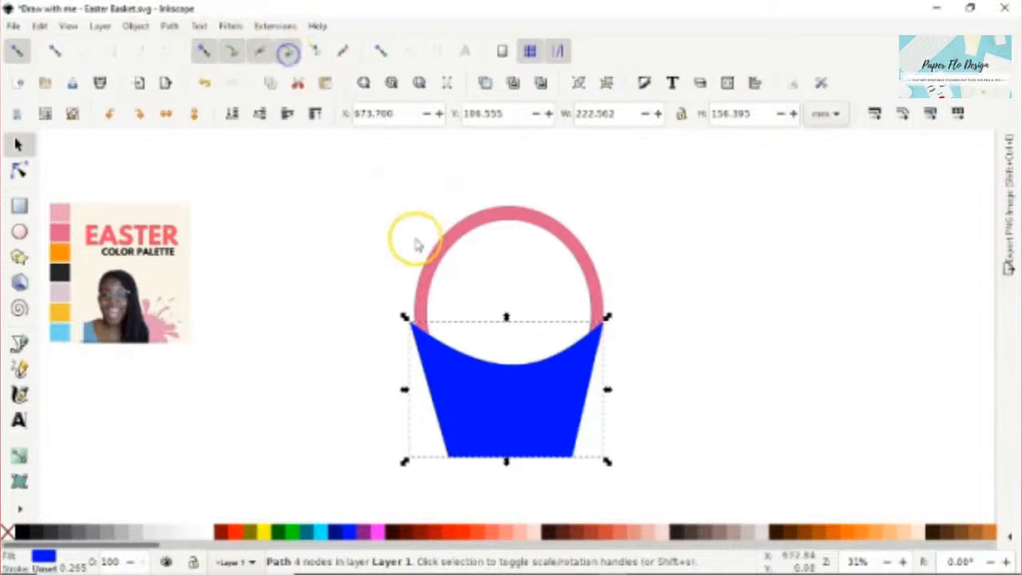
left_click_drag(505, 414, 501, 435)
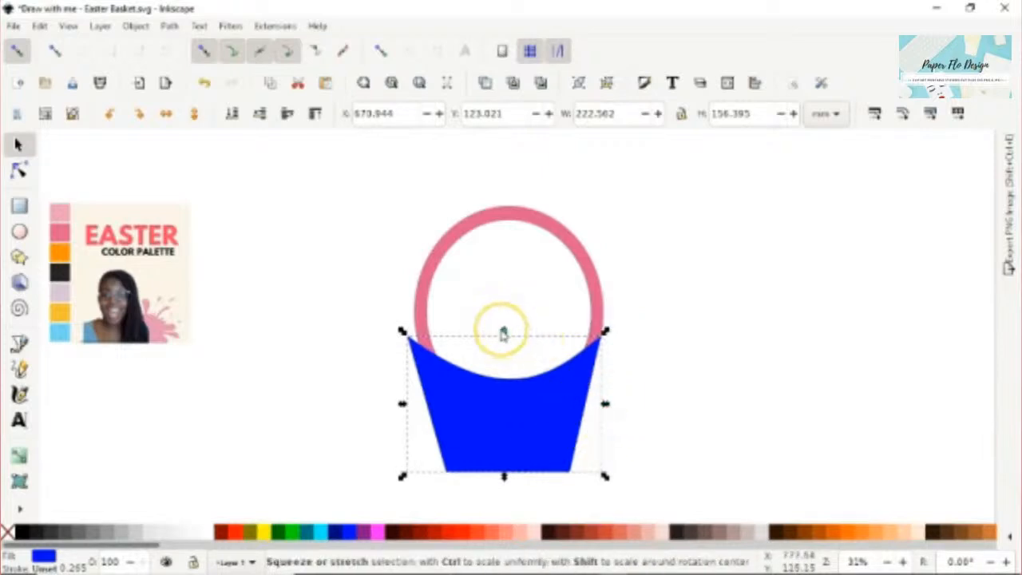
- Try a shorter basket body, restore its height, and narrow it from its left side to about 212 mm wide
left_click_drag(504, 331, 504, 367)
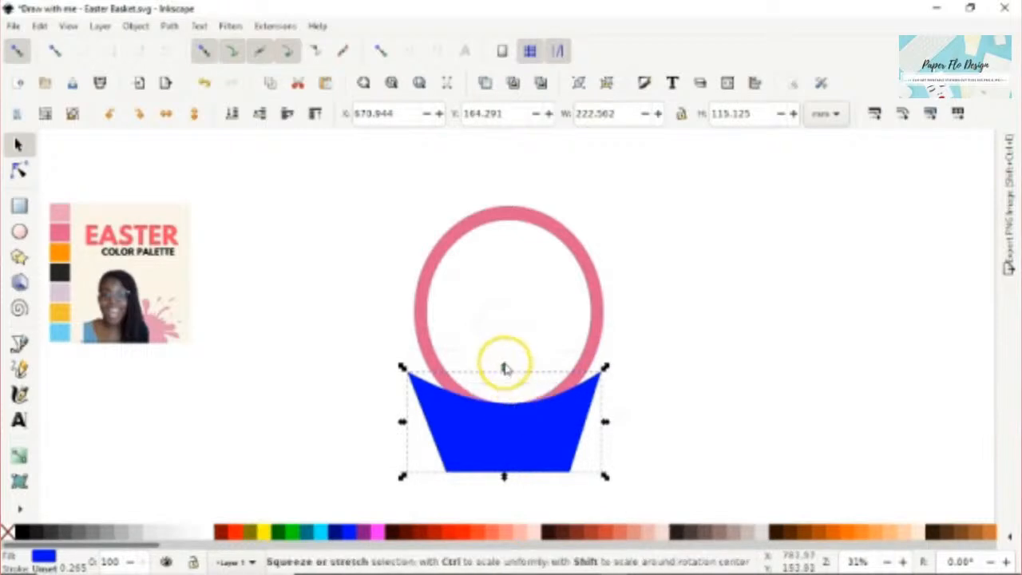
left_click_drag(504, 361, 504, 319)
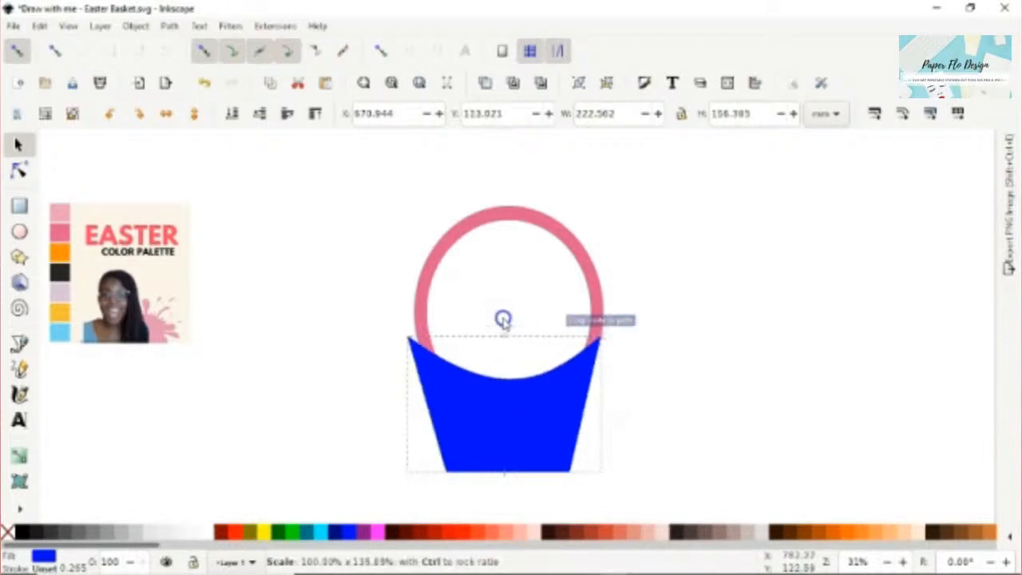
mouse_move(604, 403)
left_mouse_down()
mouse_move(591, 396)
mouse_move(610, 399)
left_mouse_up()
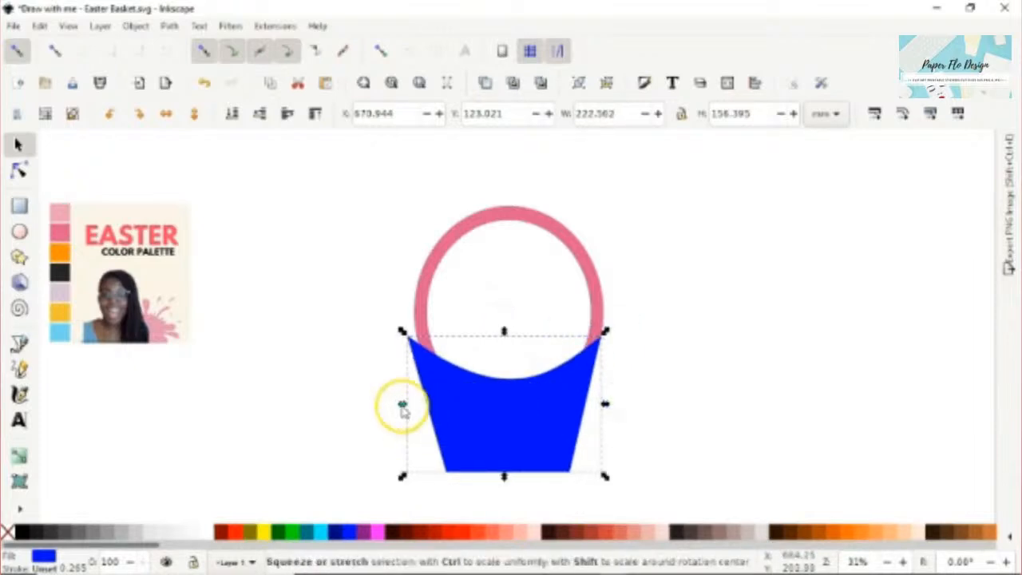
left_click_drag(402, 406, 411, 402)
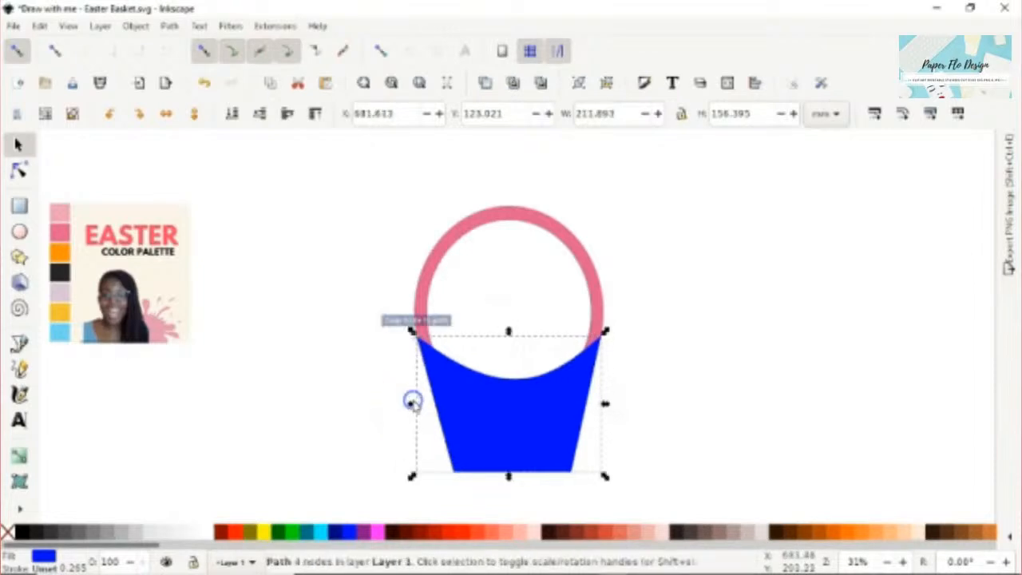
left_click(688, 334)
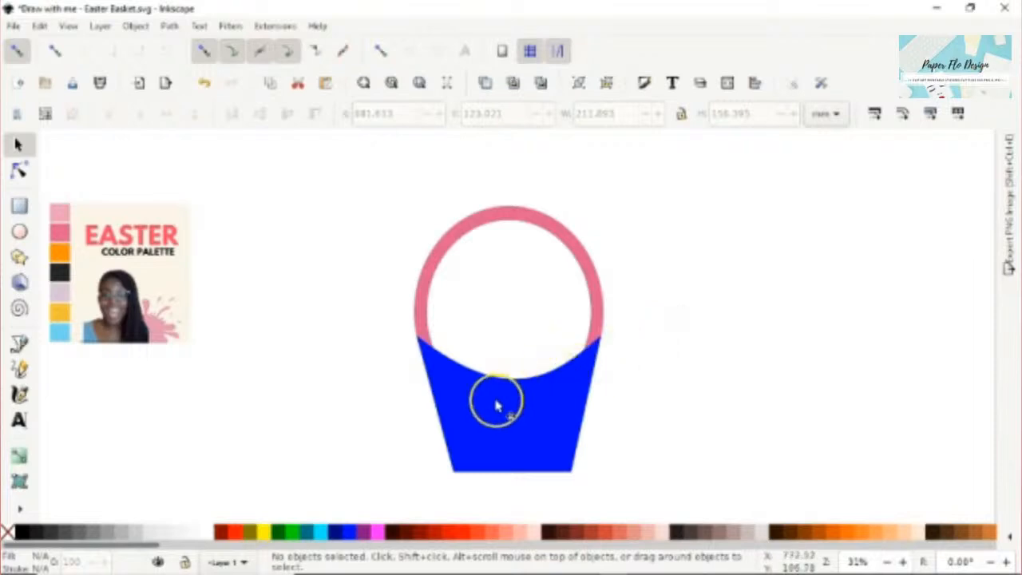
- Reshape the basket body's curved top edge so that its dip sits centred between the two top corners
left_click(515, 393)
key("n")
left_click(495, 372)
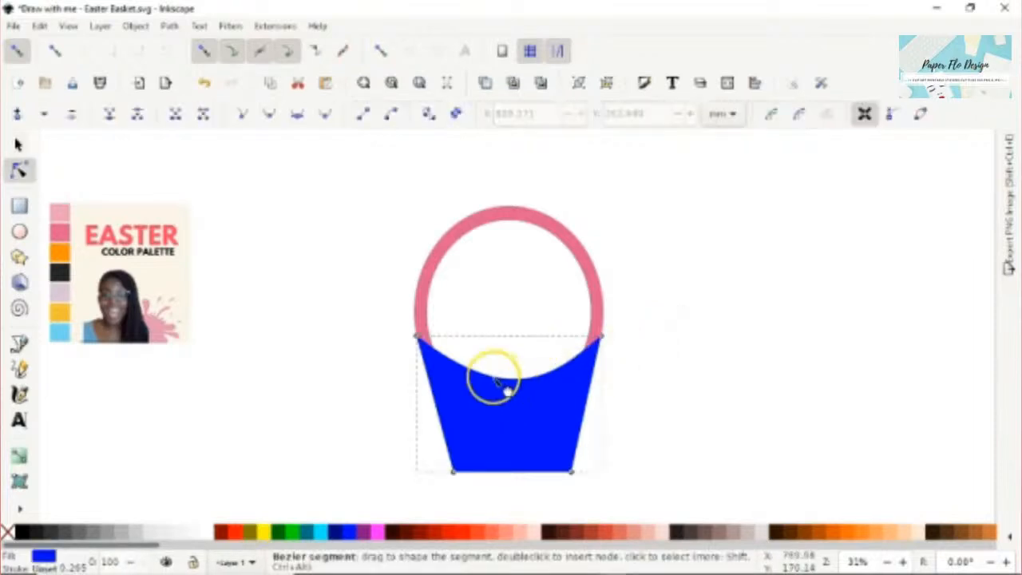
left_click(651, 323)
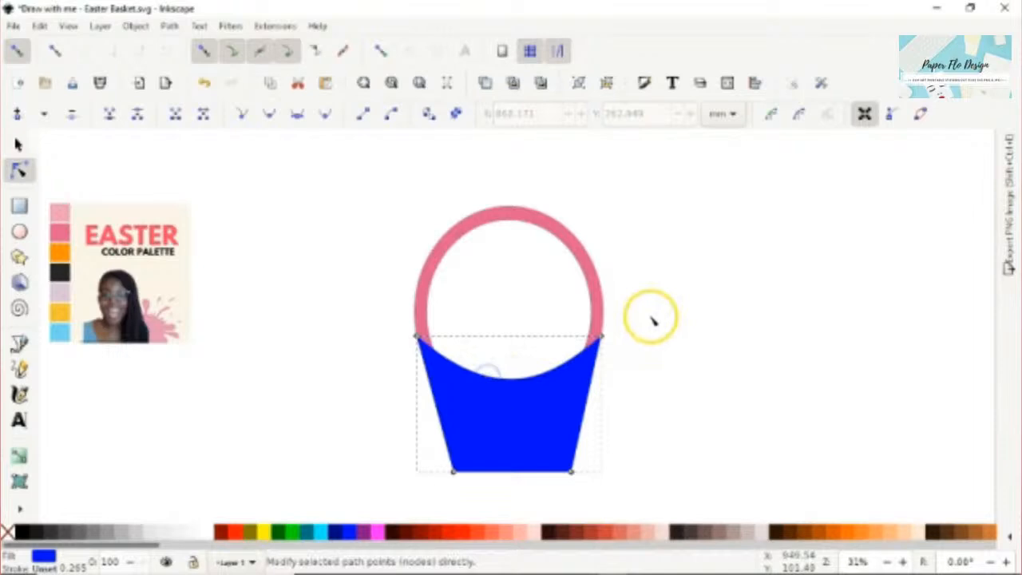
- Turn off snapping of nodes and paths, and save the drawing
left_click(205, 52)
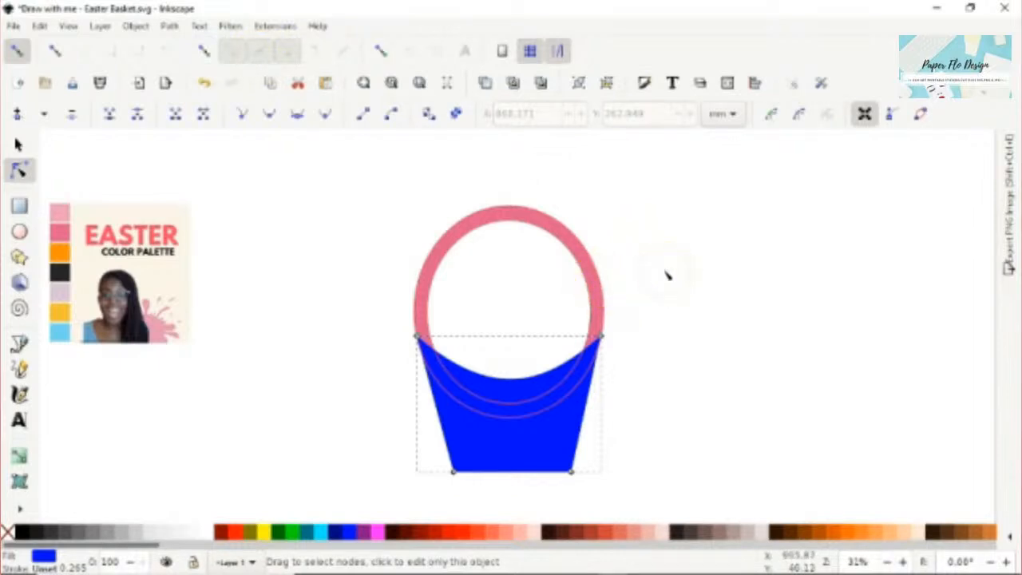
key("s")
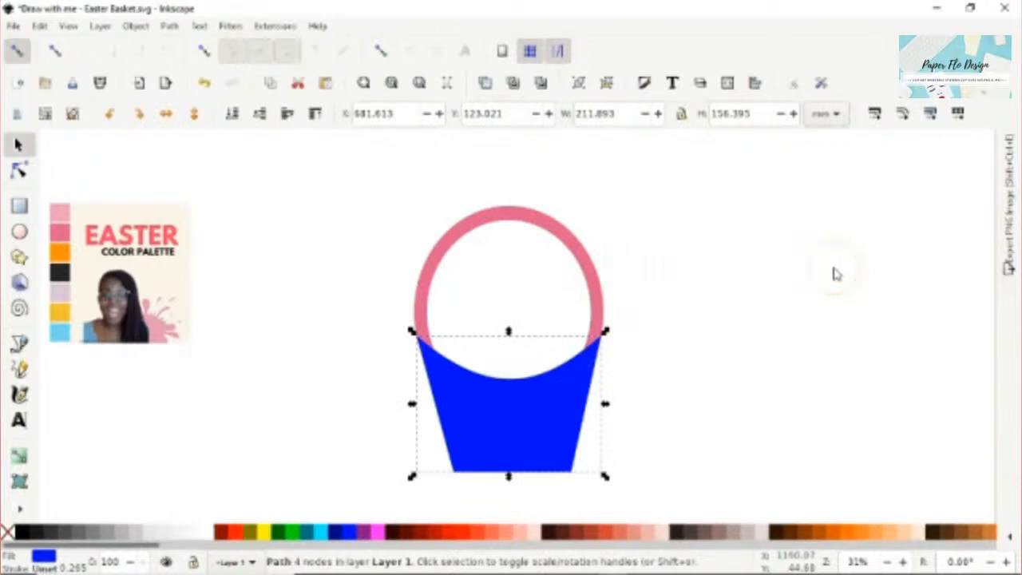
key("ctrl+s")
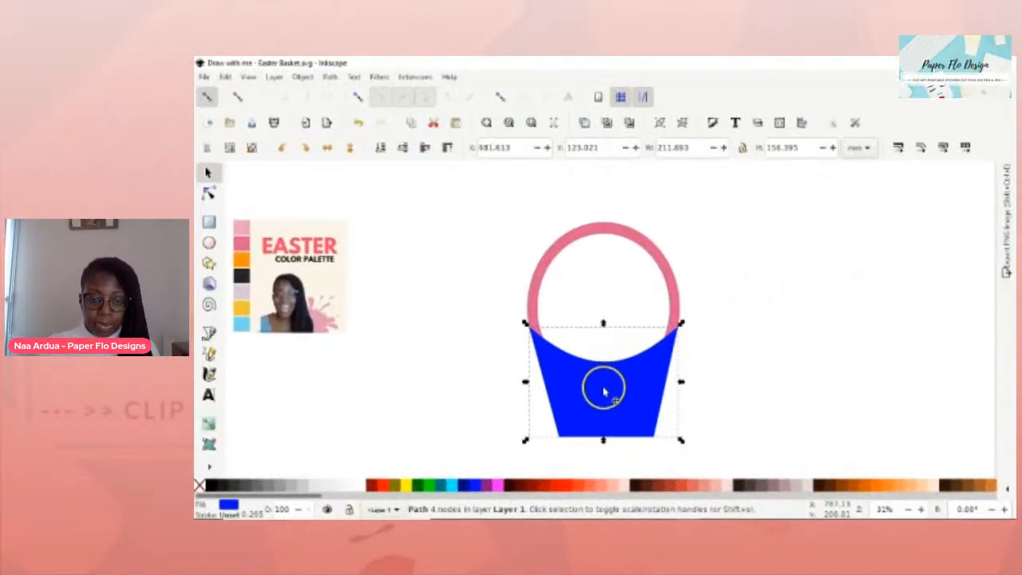
- Fill the blue basket body with the light pink sampled from the Easter color palette
key("d")
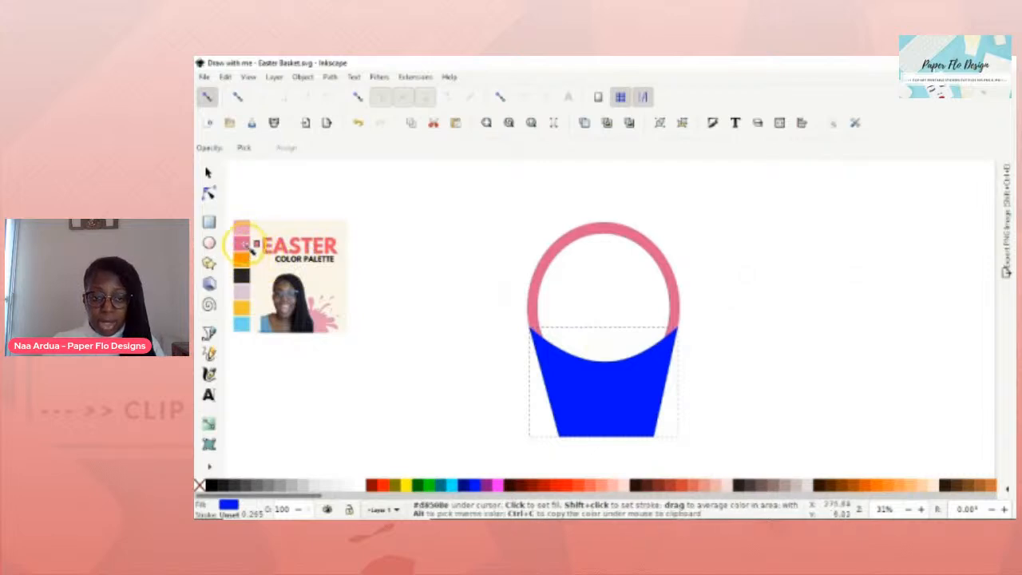
left_click(249, 228)
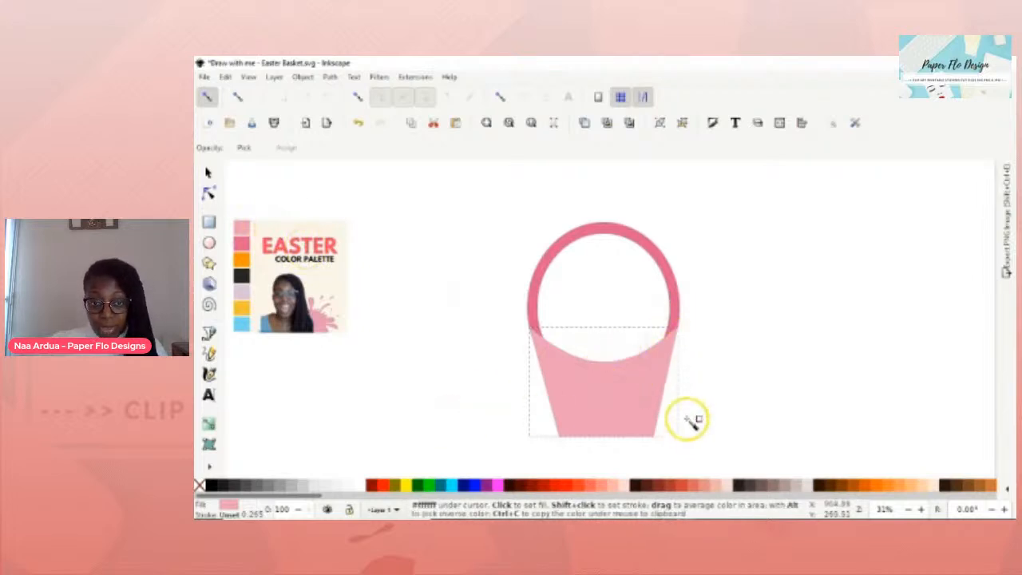
- Bend the bottom edge of the pink basket body slightly downward into a rounded base and deselect it
key("s")
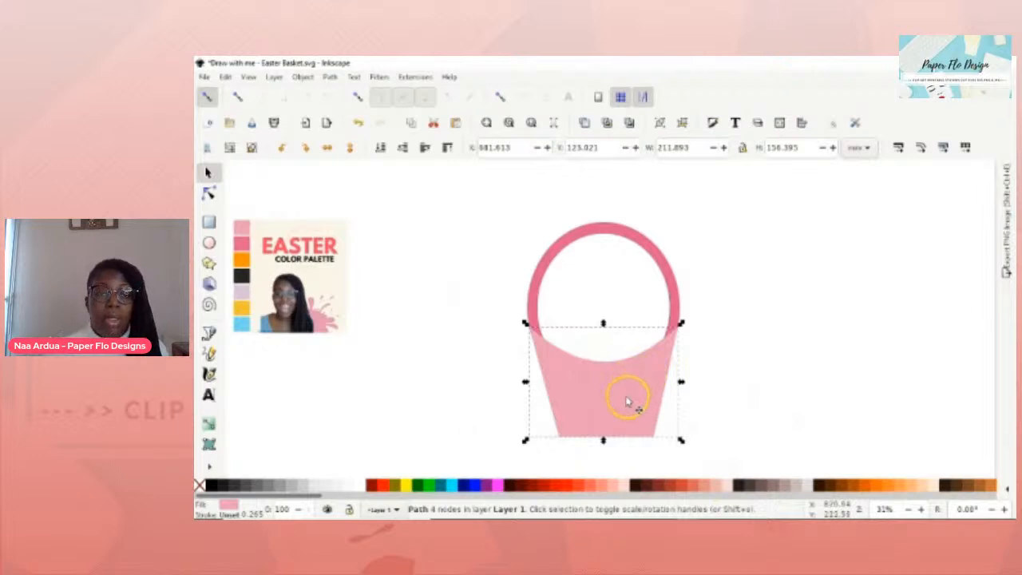
key("n")
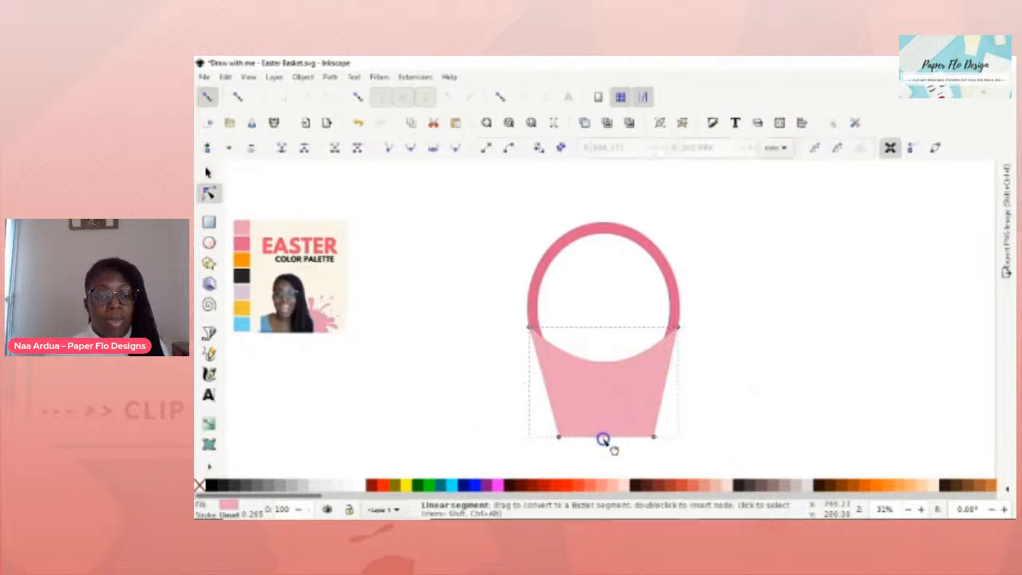
left_click_drag(603, 439, 607, 450)
left_click(758, 370)
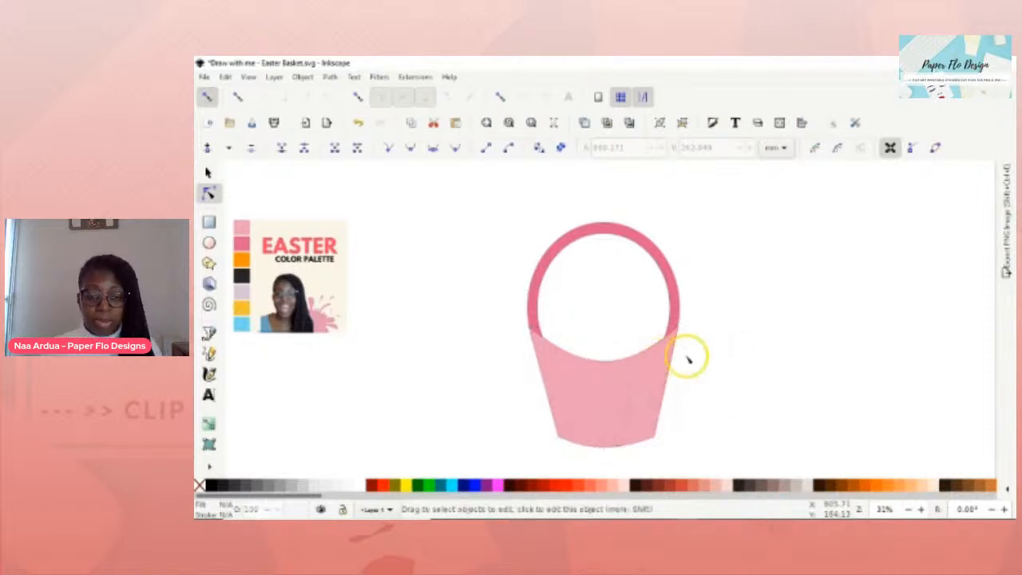
- Duplicate the pink basket body in place, undoing the trial move of the copy
key("d")
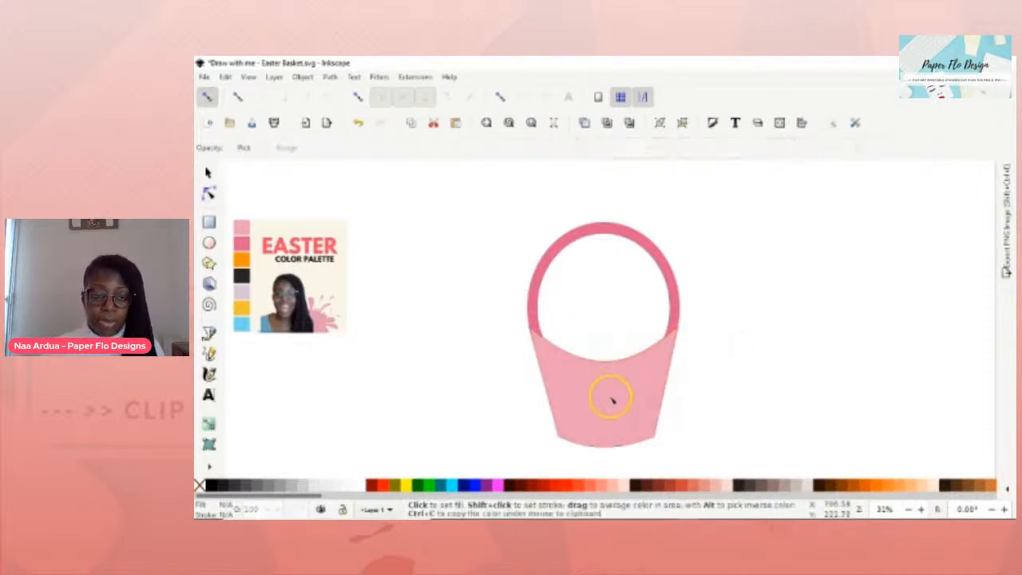
key("s")
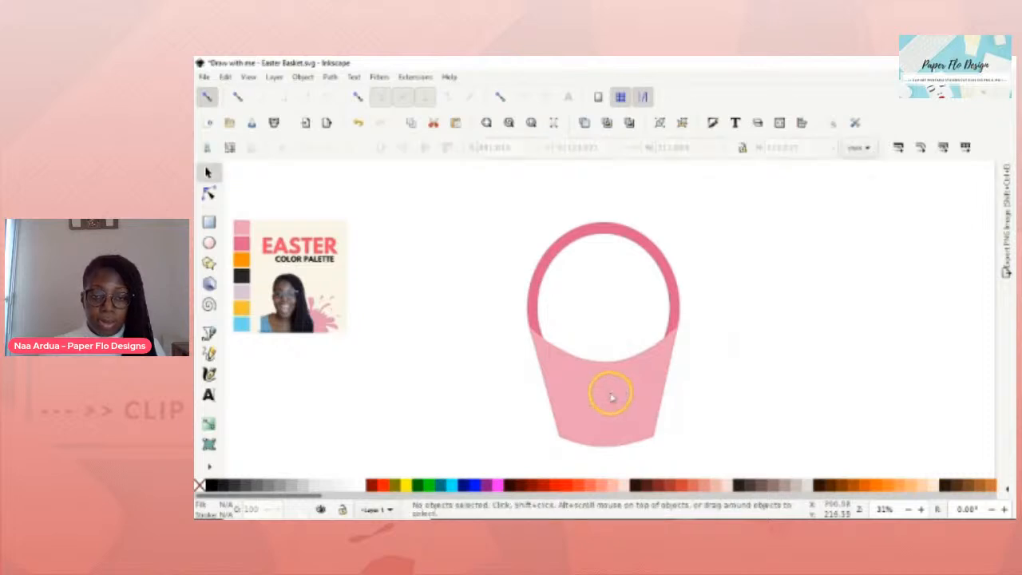
left_click(611, 395)
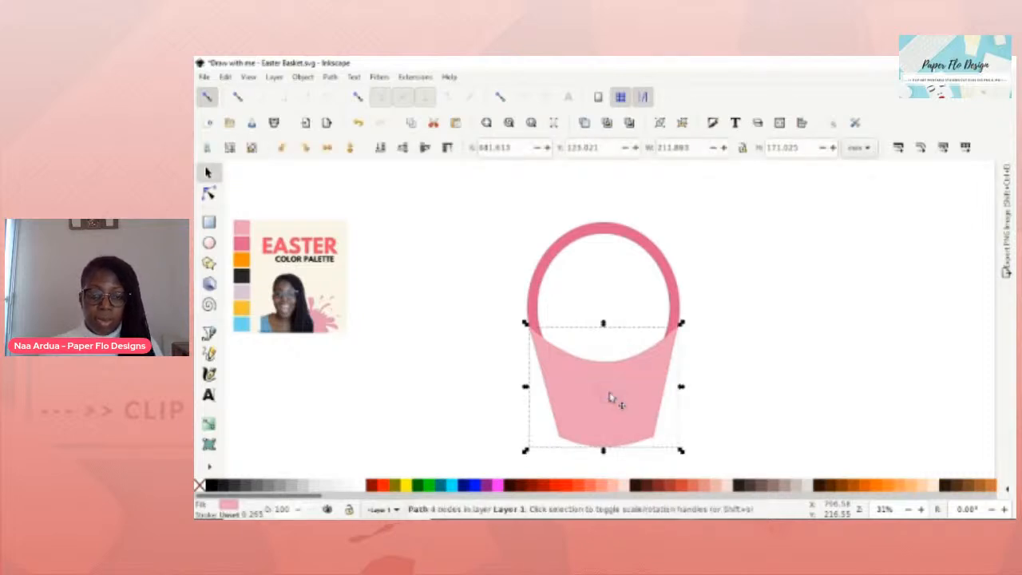
left_click_drag(611, 397, 484, 399)
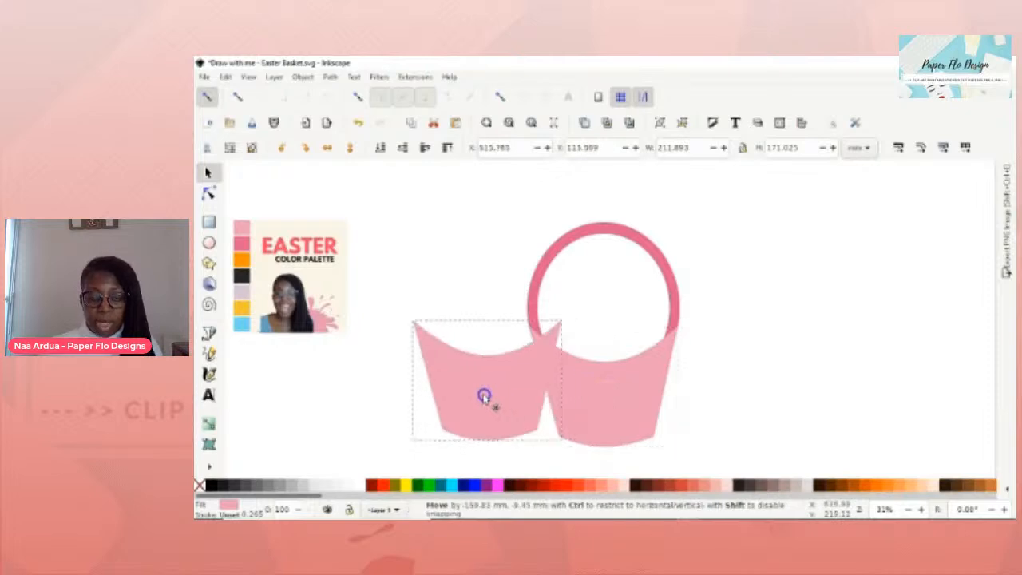
key("ctrl+z")
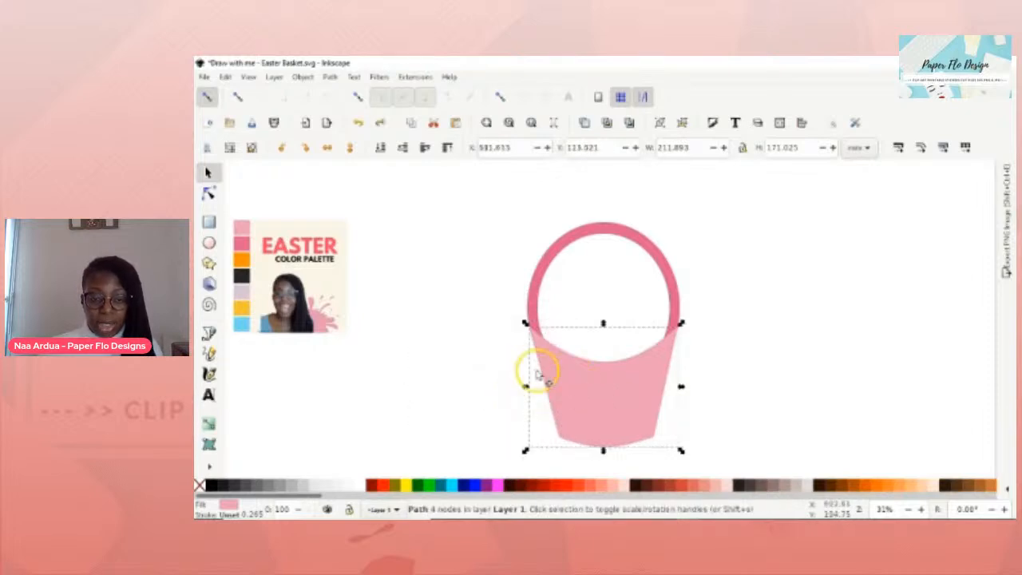
- Fill the copied basket body with the palette's blue and move it down about 23 mm
key("d")
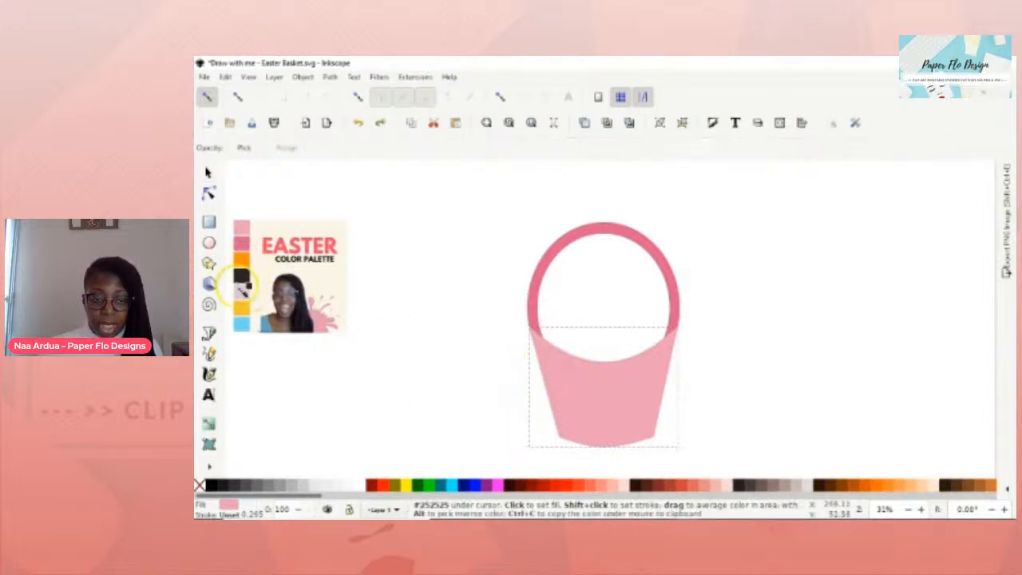
left_click(240, 325)
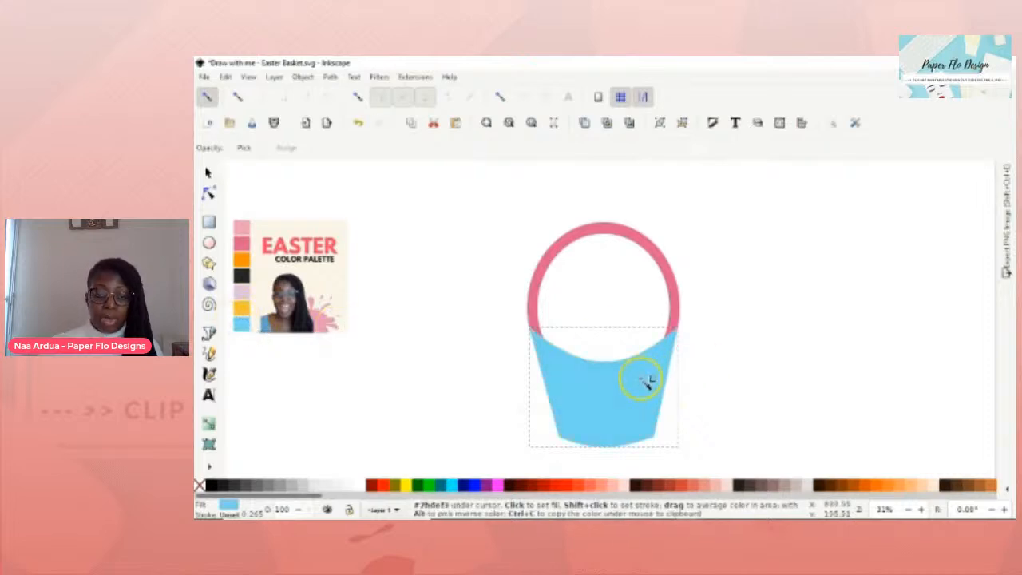
key("s")
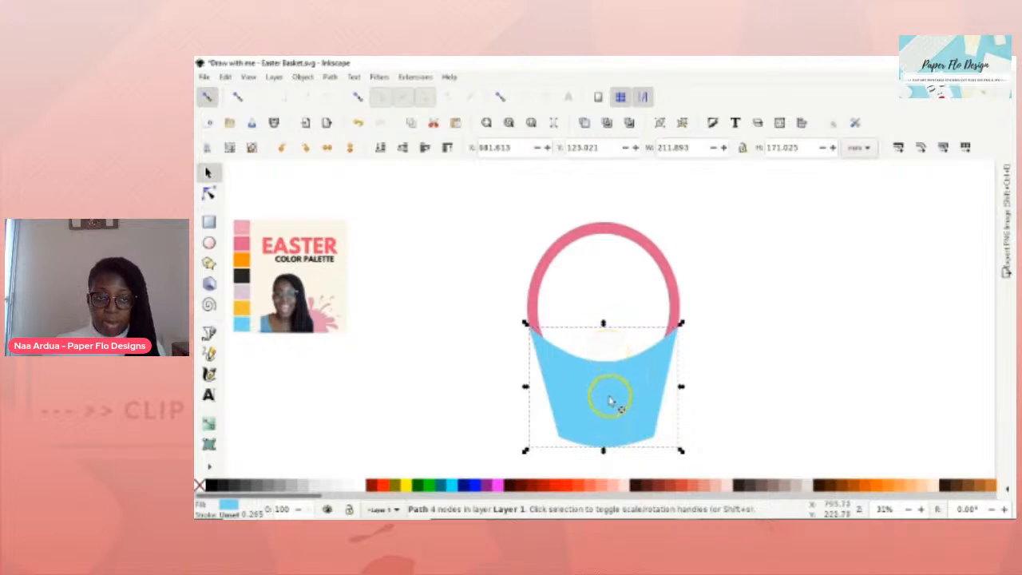
left_click_drag(609, 398, 608, 416)
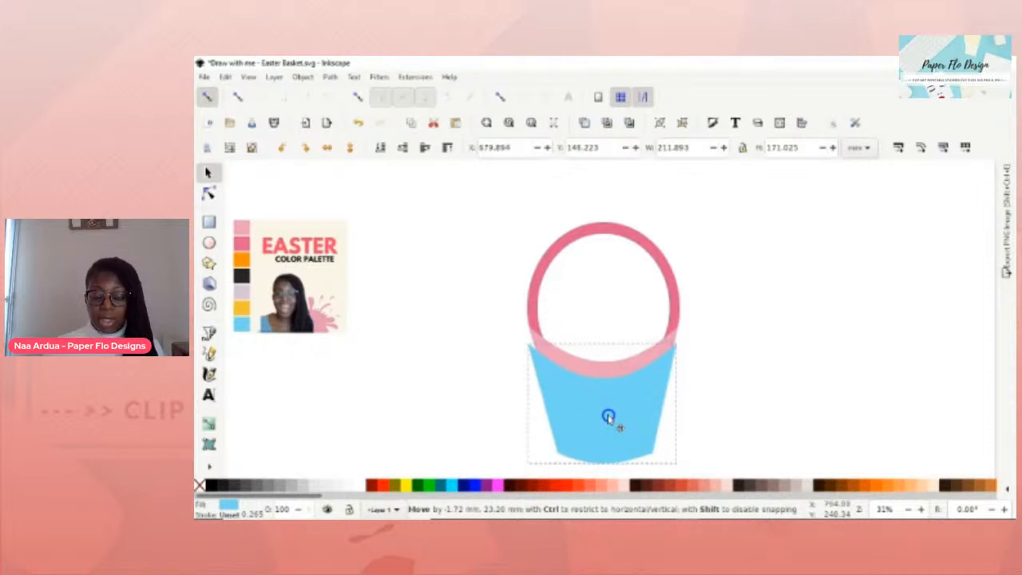
left_click_drag(608, 416, 609, 416)
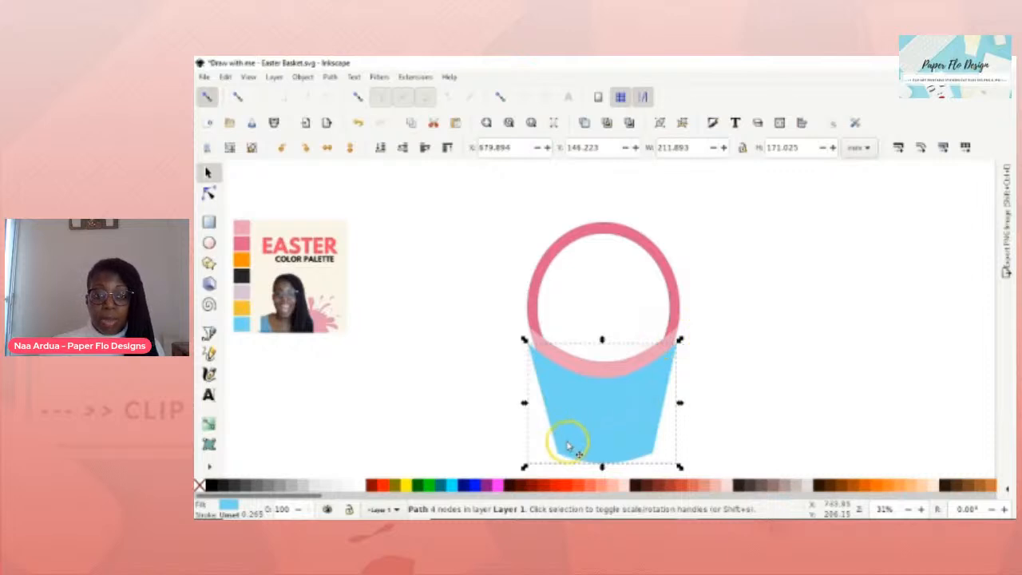
- Duplicate the lowered blue body in place and fill the copy with the orange sampled from the palette
left_click(617, 430)
left_click_drag(607, 427, 477, 433)
key("ctrl+z")
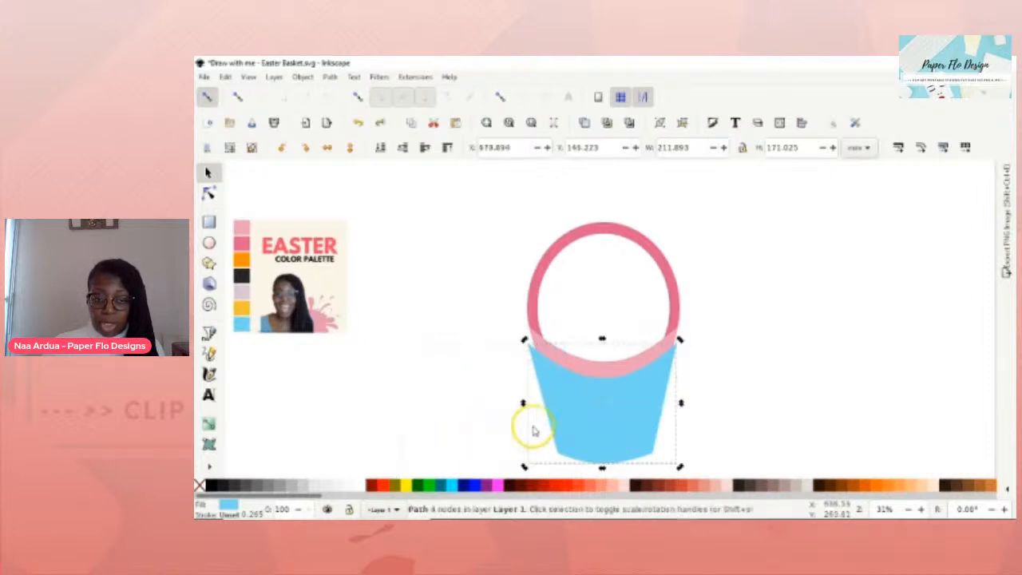
key("d")
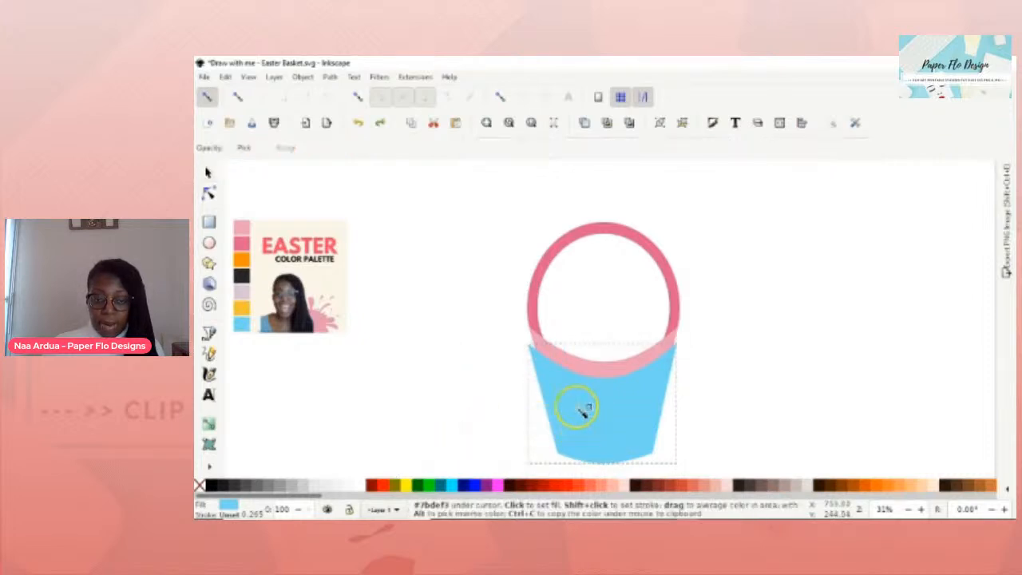
left_click(244, 263)
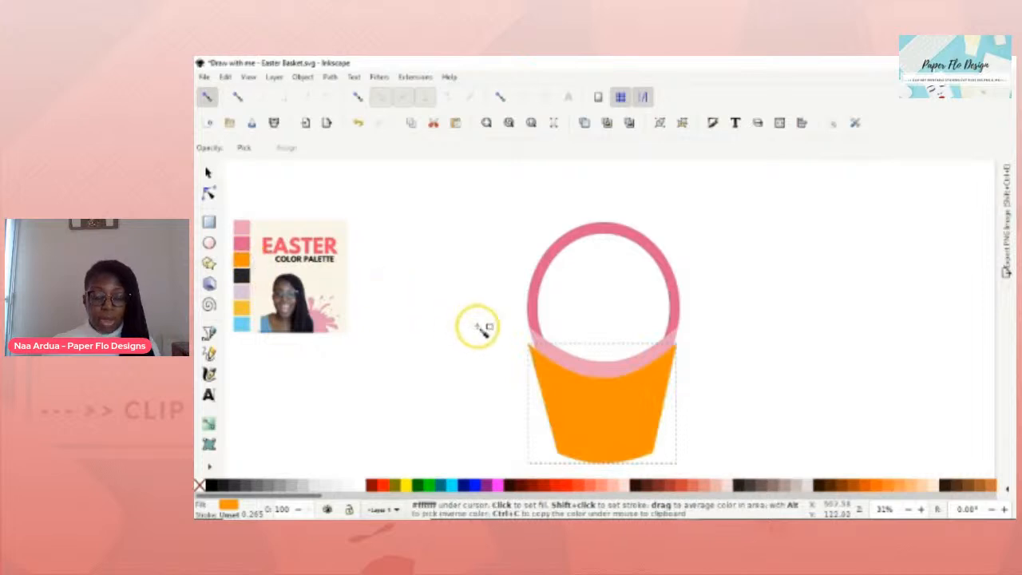
key("s")
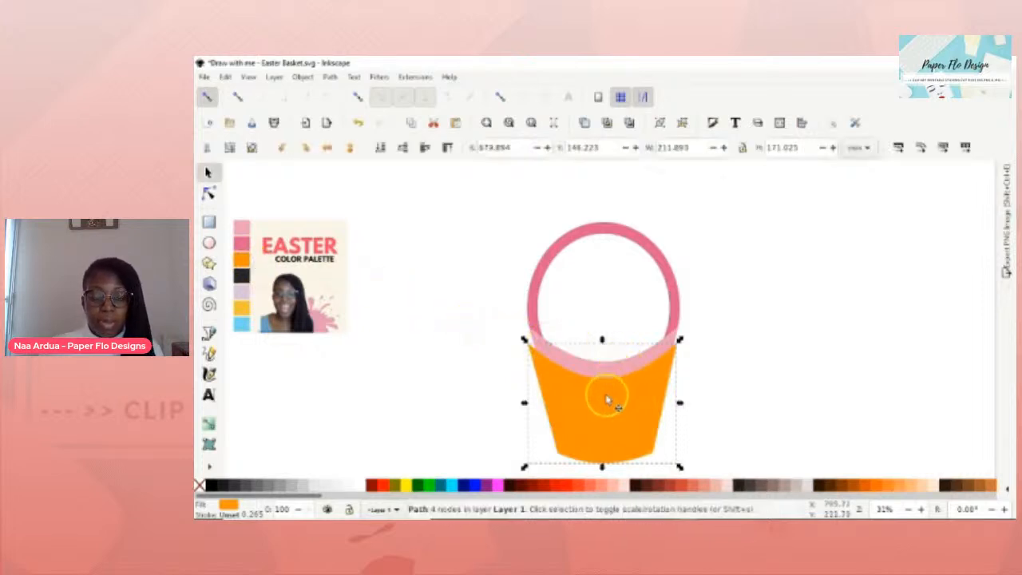
- Subtract the orange copy from the pink basket body, leaving a curved pink rim strip in its original place
left_click(605, 366, "shift")
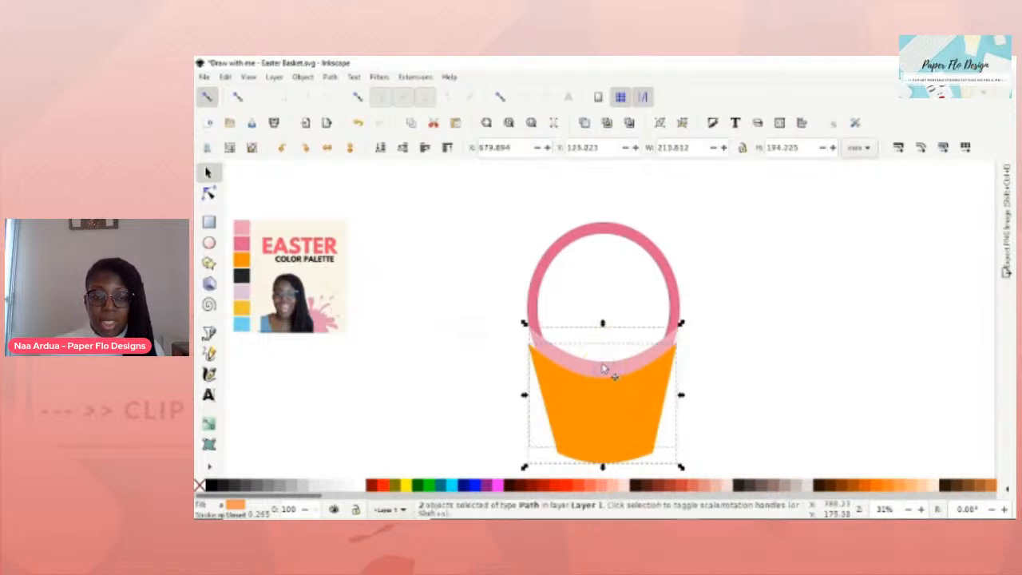
key("ctrl+z")
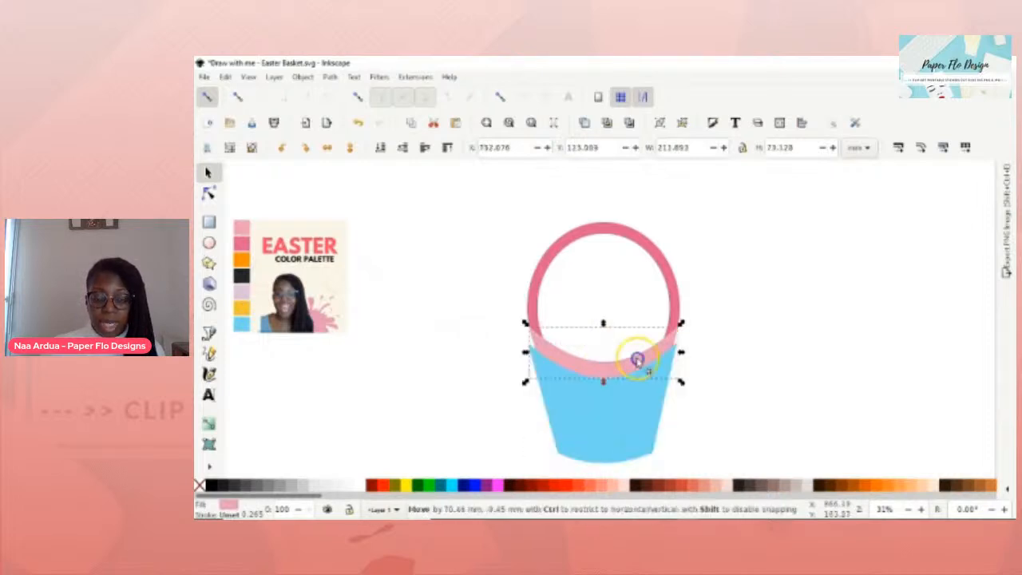
left_click_drag(603, 364, 764, 353)
key("ctrl+z")
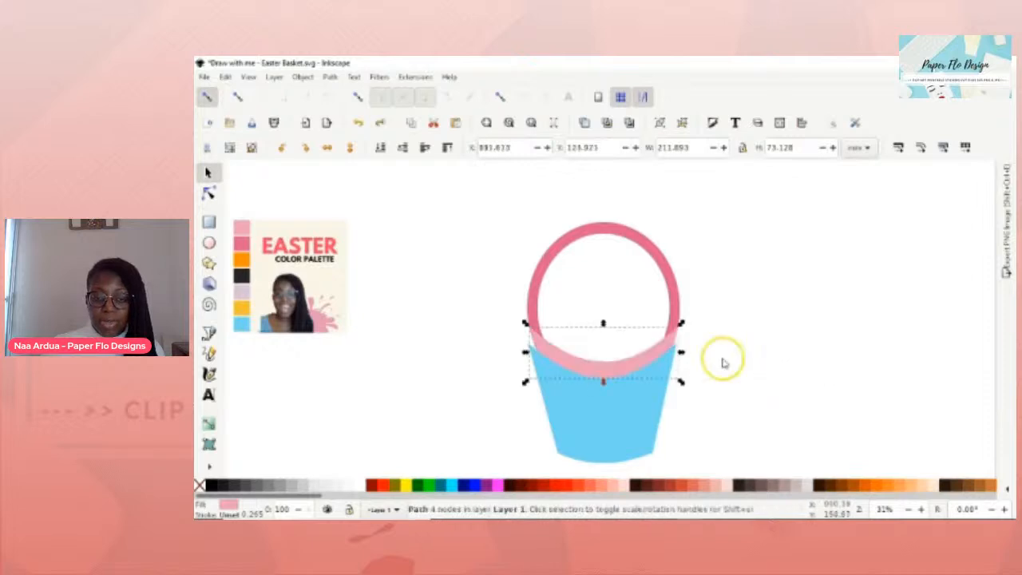
- Bend both short ends of the pink rim strip outward into rounded ends, about 219 mm wide overall
scroll(656, 372, "up", 1)
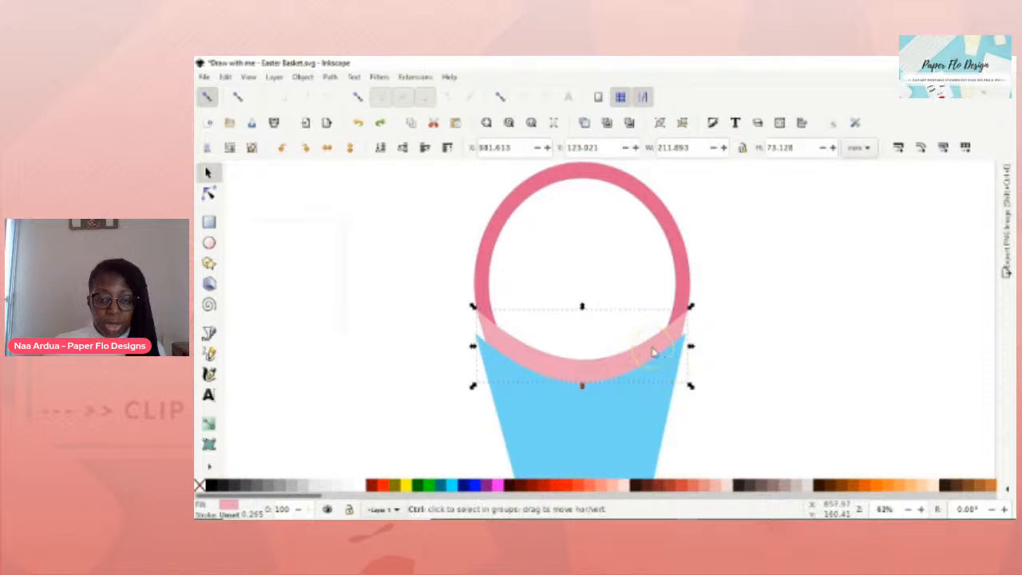
scroll(655, 355, "up", 1)
double_click(655, 351)
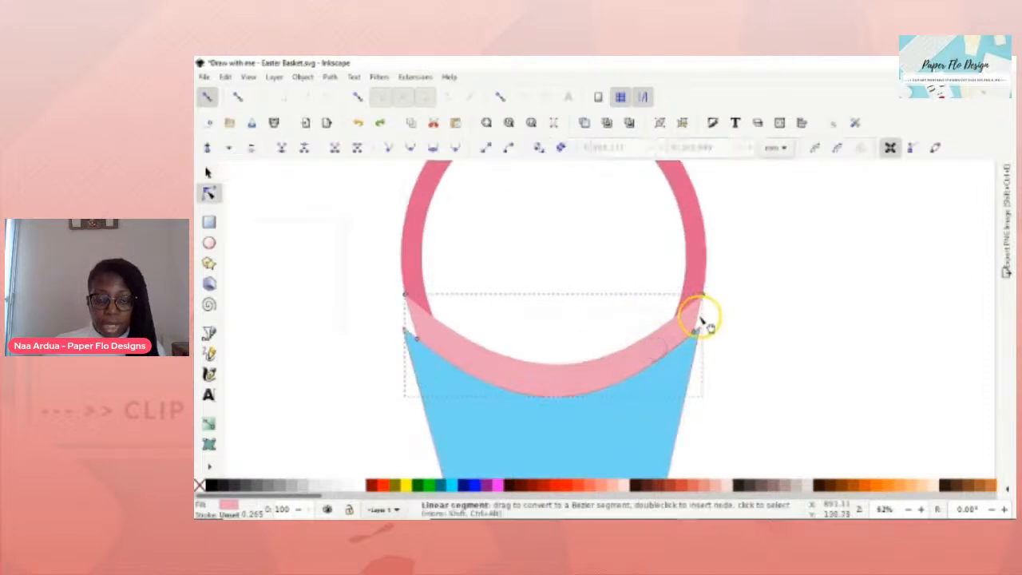
left_click(414, 327)
left_click_drag(412, 323, 401, 320)
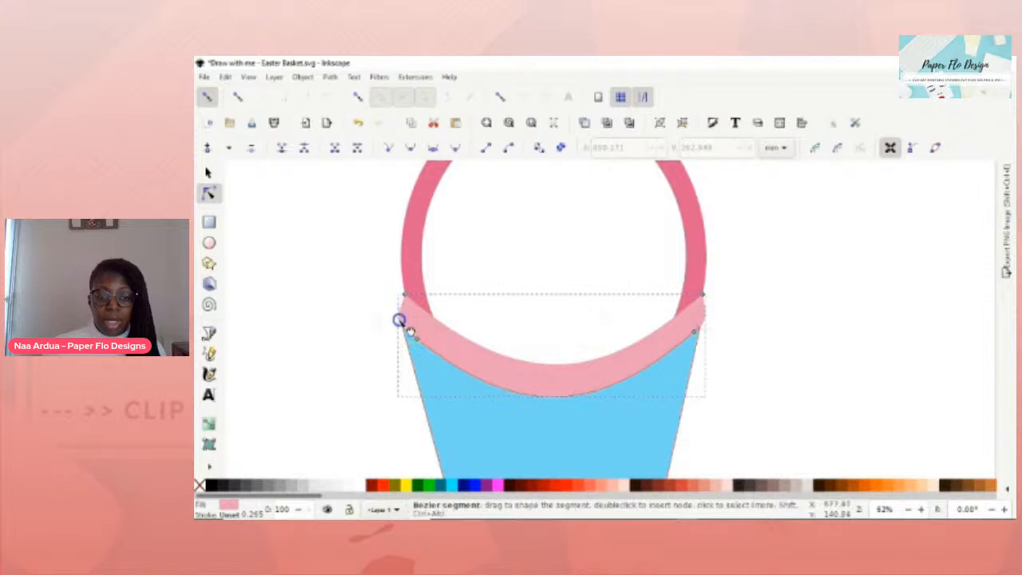
scroll(761, 351, "down", 1)
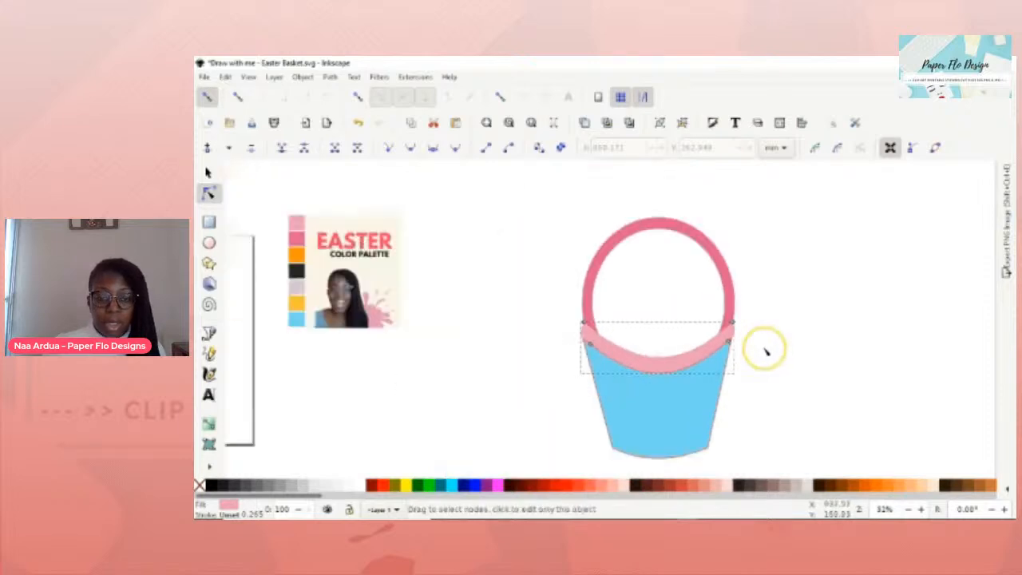
key("s")
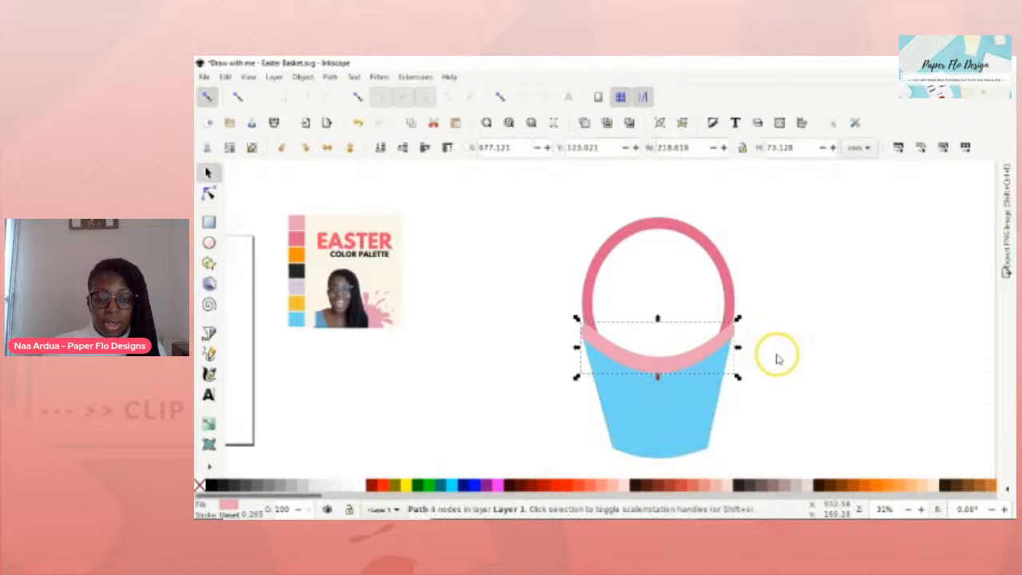
left_click(803, 352)
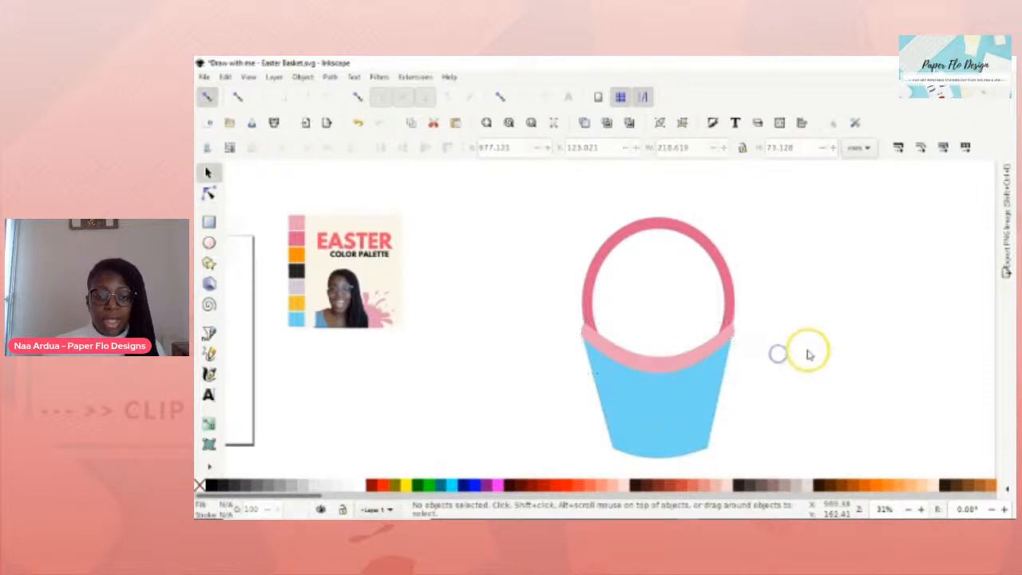
- Duplicate the pink rim, place the copy across the middle of the blue body, and stretch it to about 283 mm wide
left_click(682, 364)
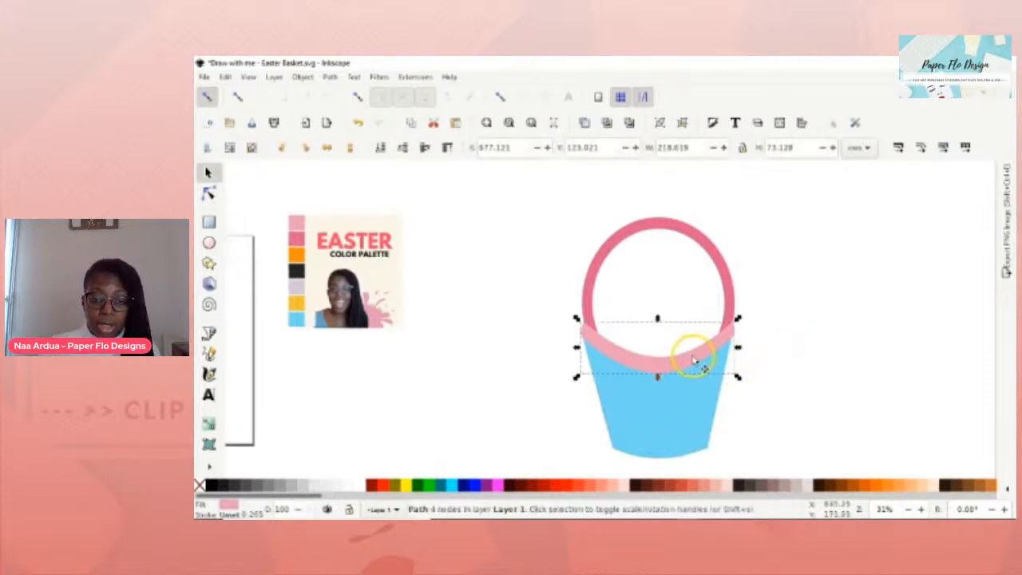
key("ctrl+d")
left_click_drag(692, 361, 693, 402)
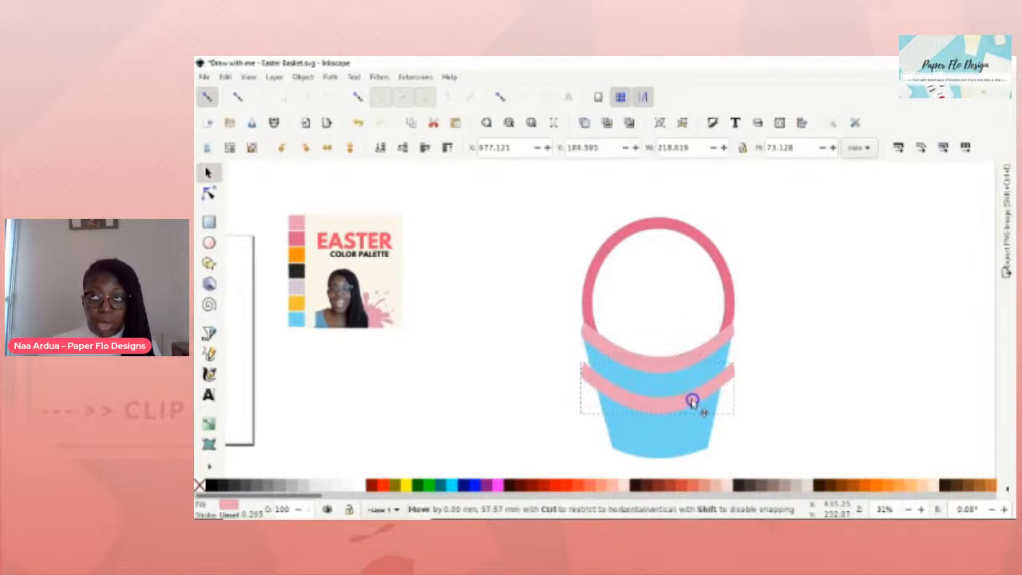
left_click_drag(692, 402, 694, 403)
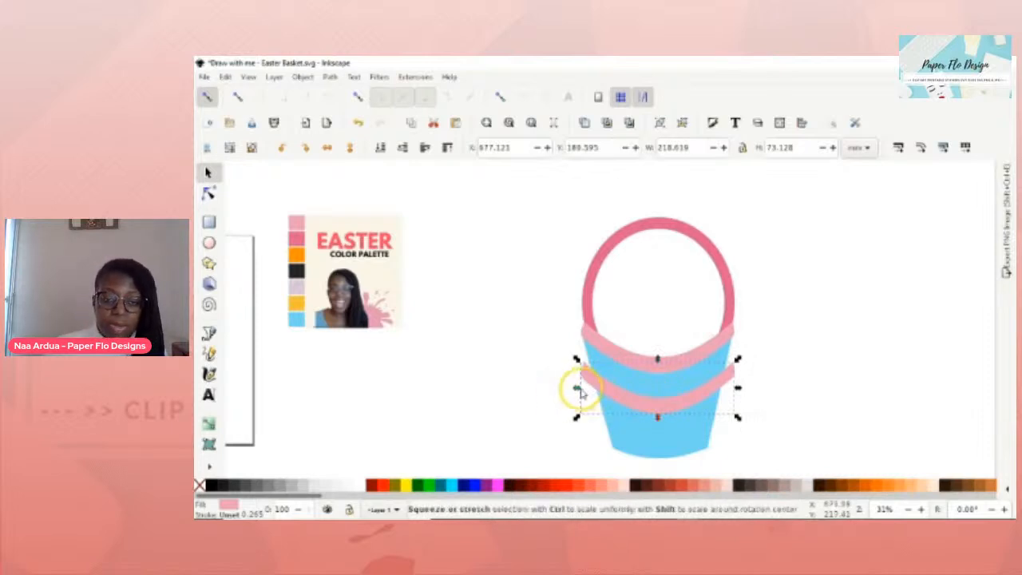
left_click_drag(574, 387, 544, 388)
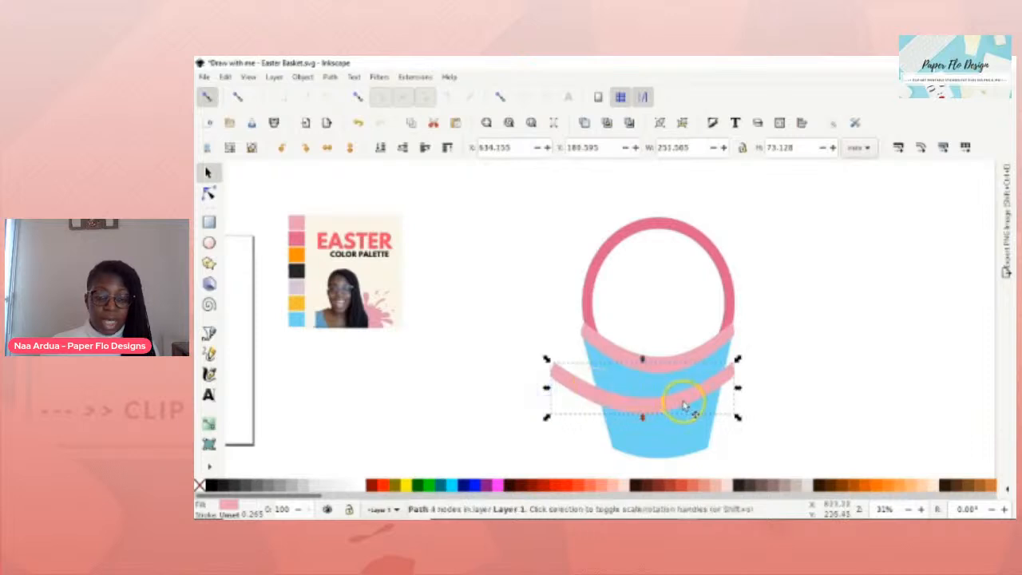
left_click_drag(738, 388, 716, 394)
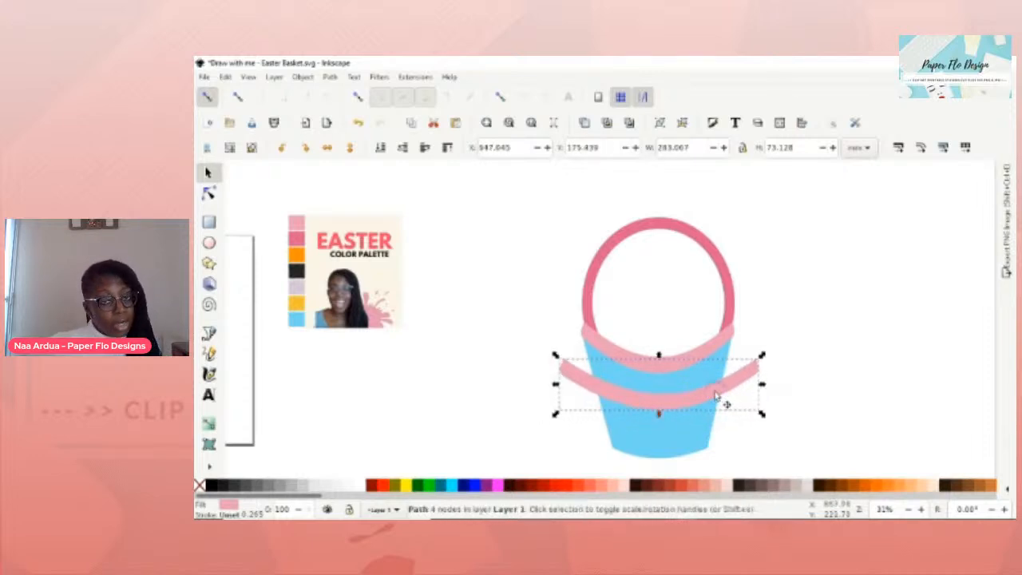
- Divide the wide pink band along the basket's sides using a duplicate of the blue body raised to the top
left_click(685, 434)
key("Home")
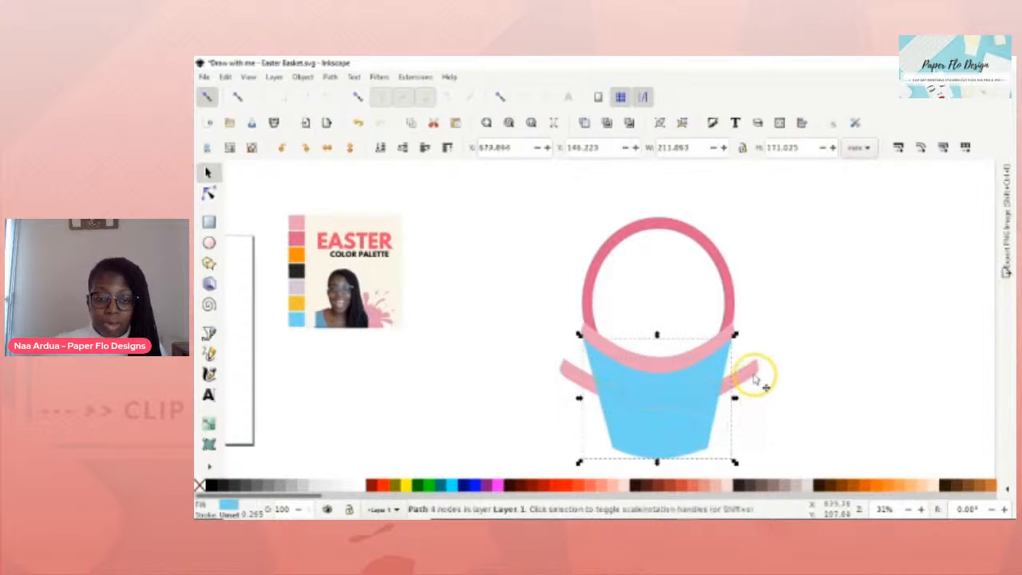
left_click(753, 373, "shift")
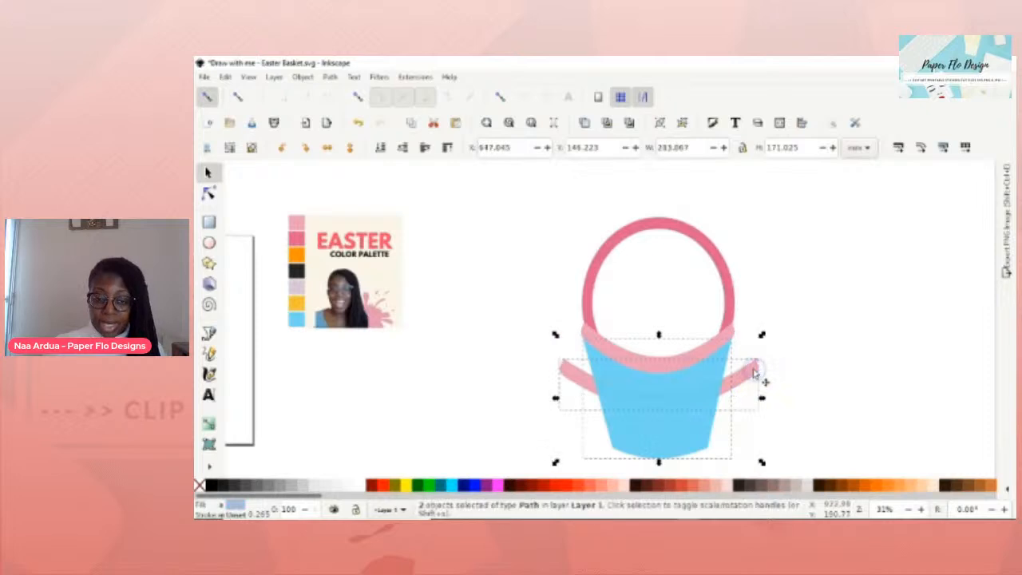
key("ctrl+slash")
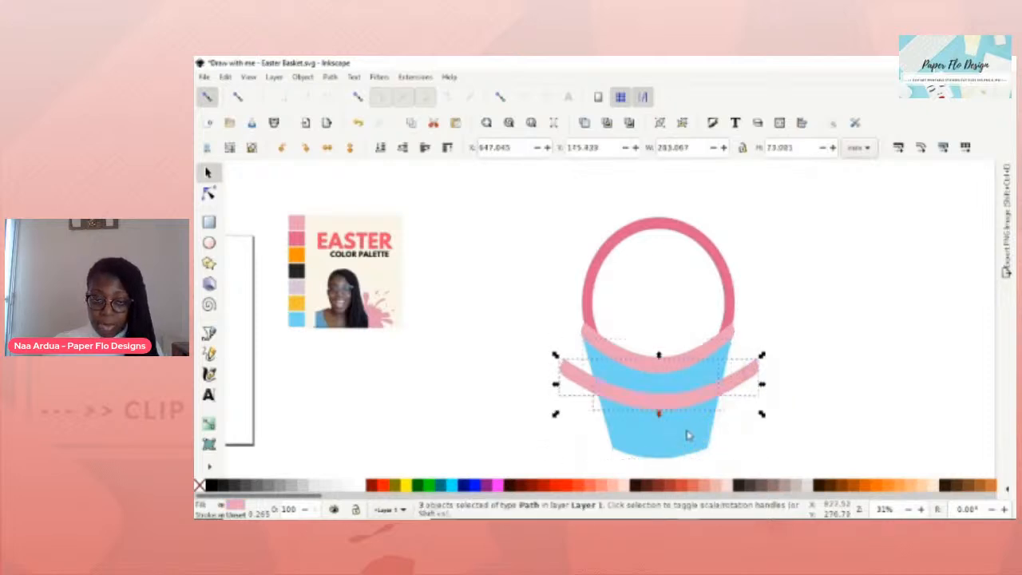
left_click(838, 368)
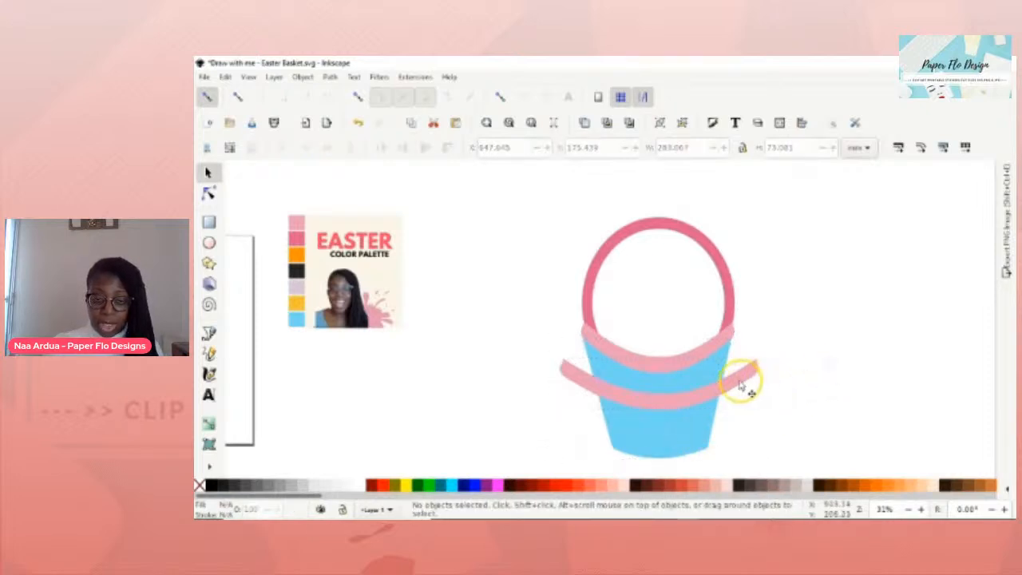
- Delete the two divided ends of the pink band that overhang the sides of the blue basket body
left_click(740, 381)
key("Delete")
left_click(572, 384)
key("Delete")
- Recolour the pink stripe across the blue body with the orange sampled from the Easter colour palette
left_click(659, 402)
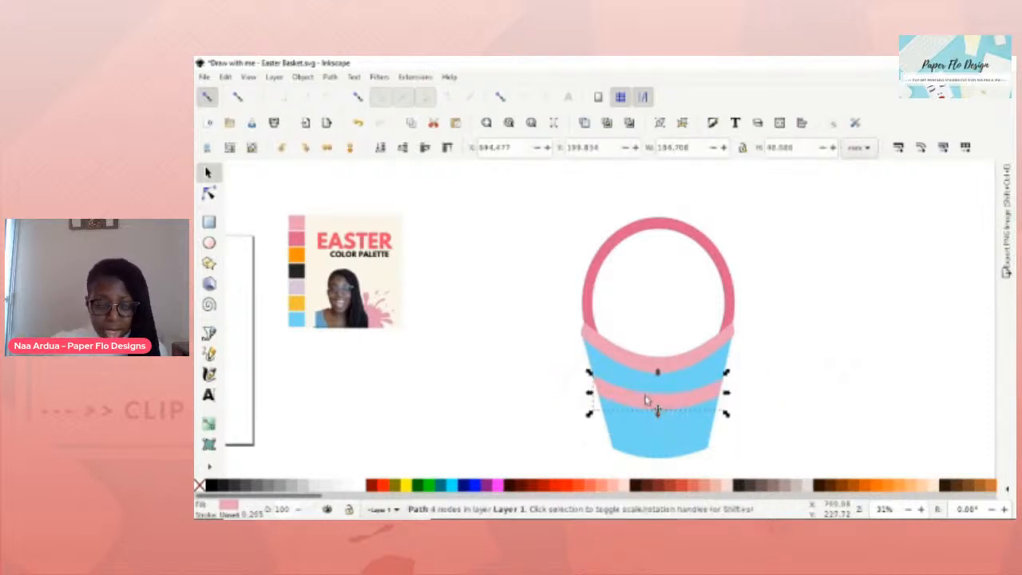
key("d")
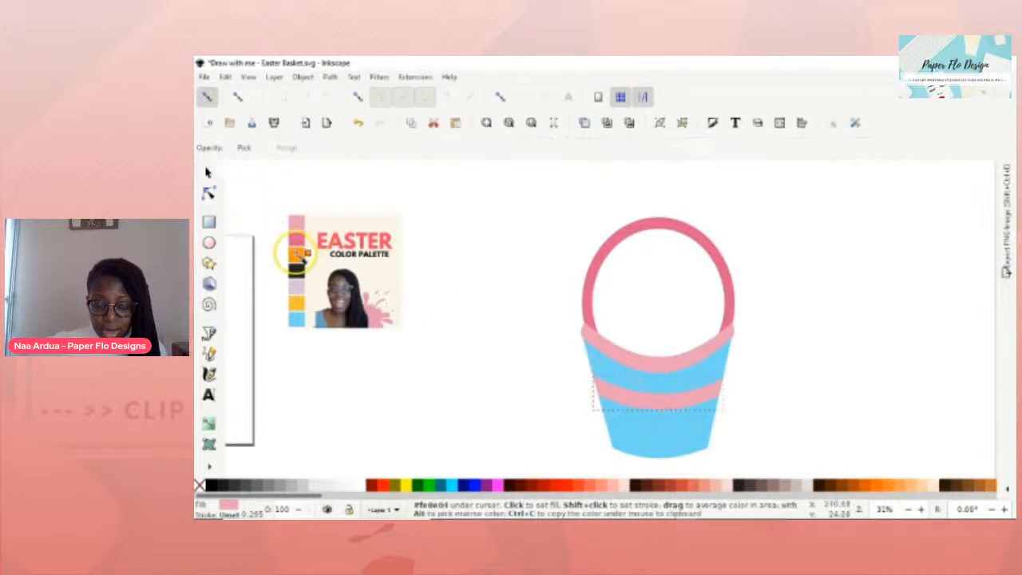
left_click(297, 254)
key("s")
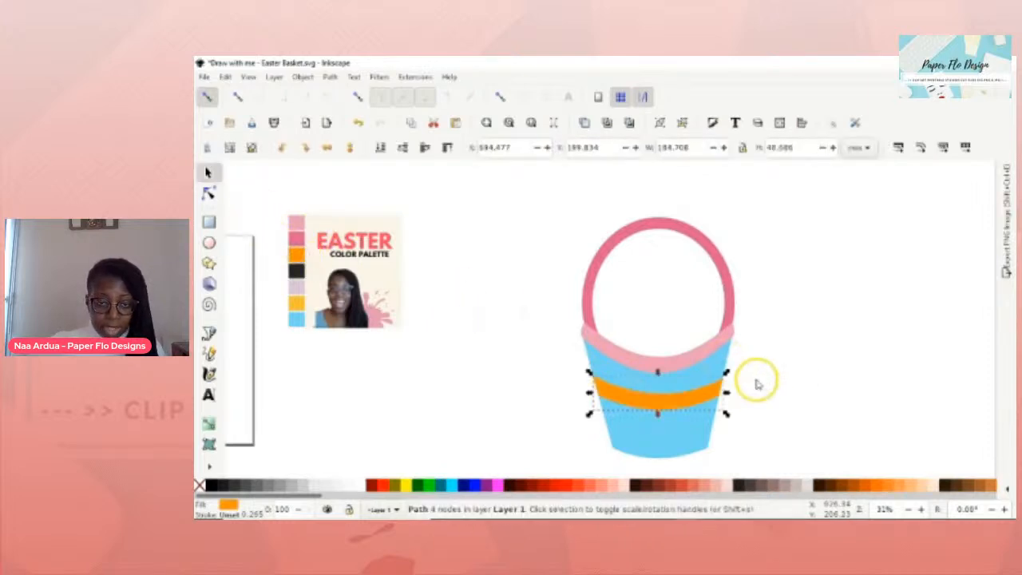
- Duplicate the orange stripe about 45 mm lower on the body, and raise a duplicate of the blue body above both stripes
left_click(685, 399)
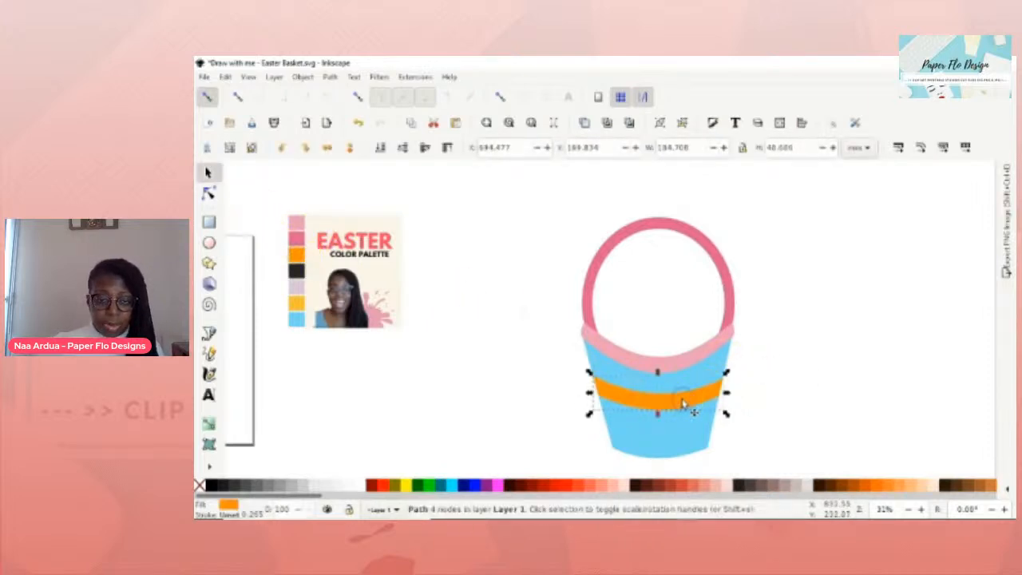
left_click(691, 403)
left_click_drag(687, 406, 687, 439)
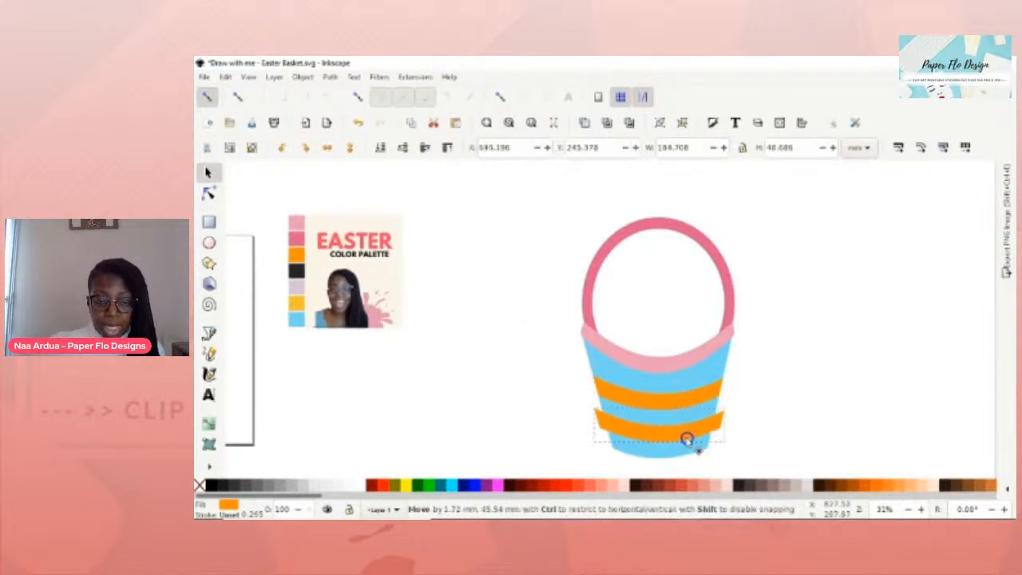
left_click_drag(687, 439, 689, 440)
left_click(714, 360)
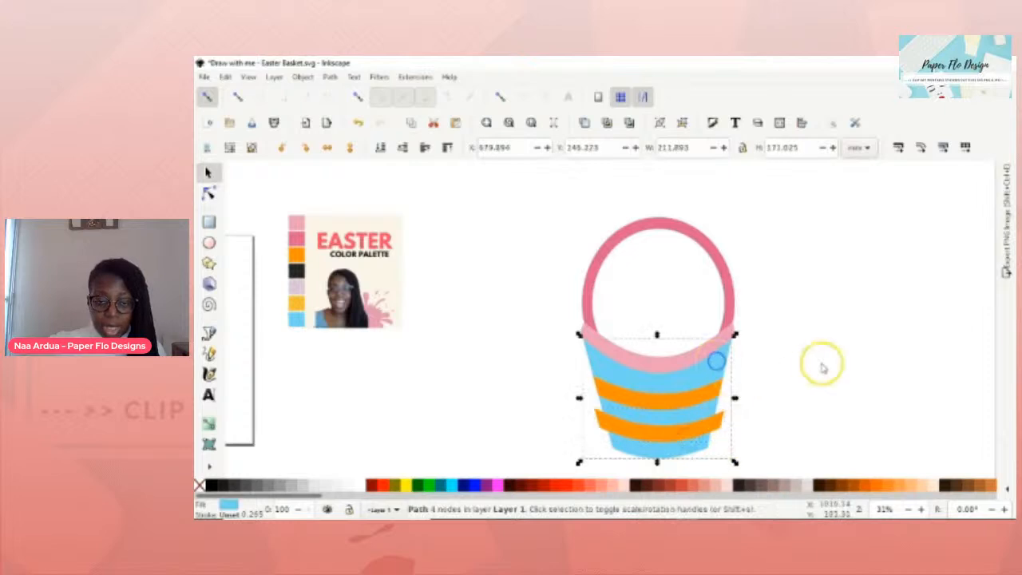
key("Home")
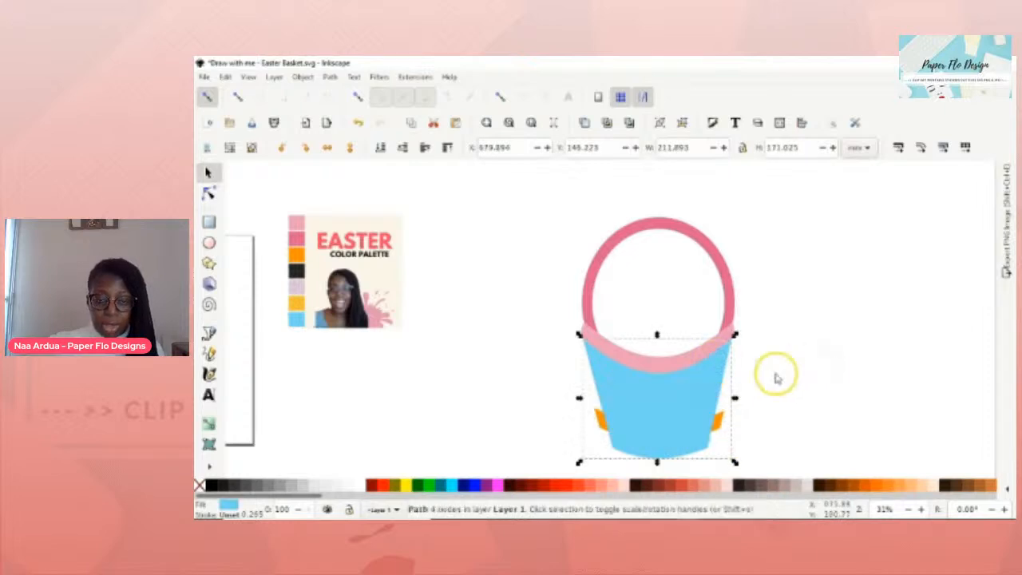
- Try to subtract the raised blue body copy from the lower orange stripe, and undo the subtraction
left_click(742, 417)
left_click(721, 424)
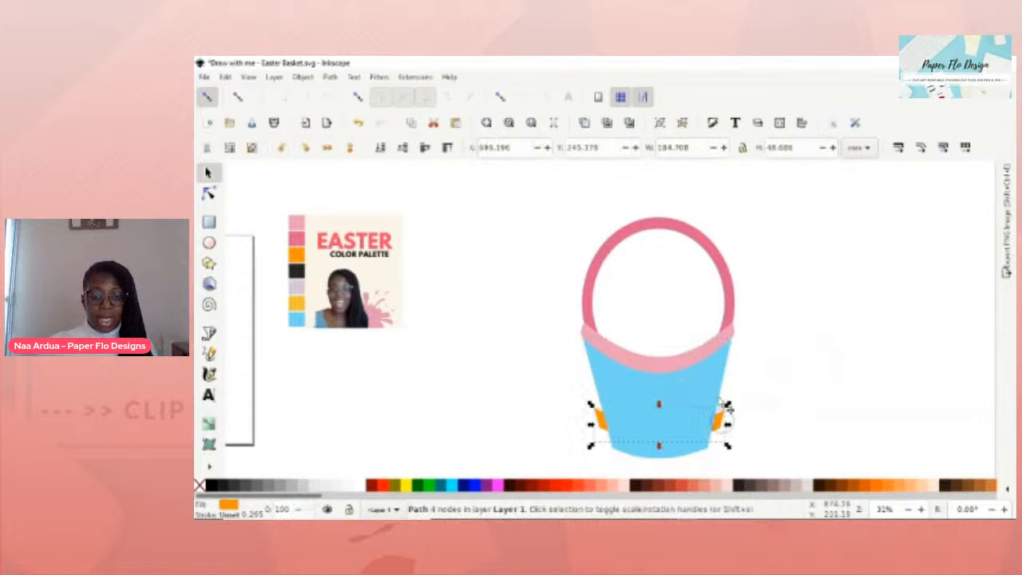
left_click(713, 385, "shift")
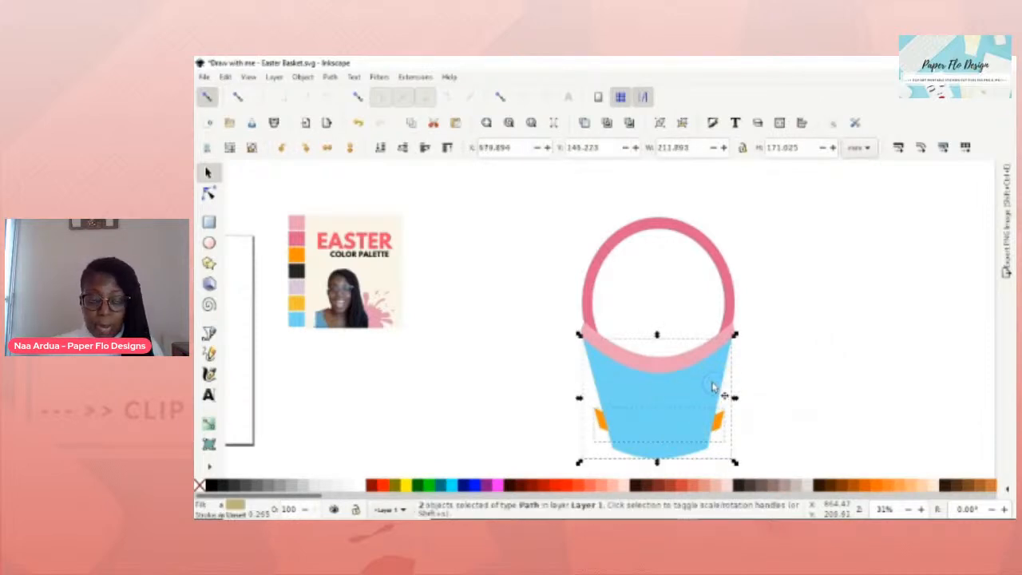
key("ctrl+minus")
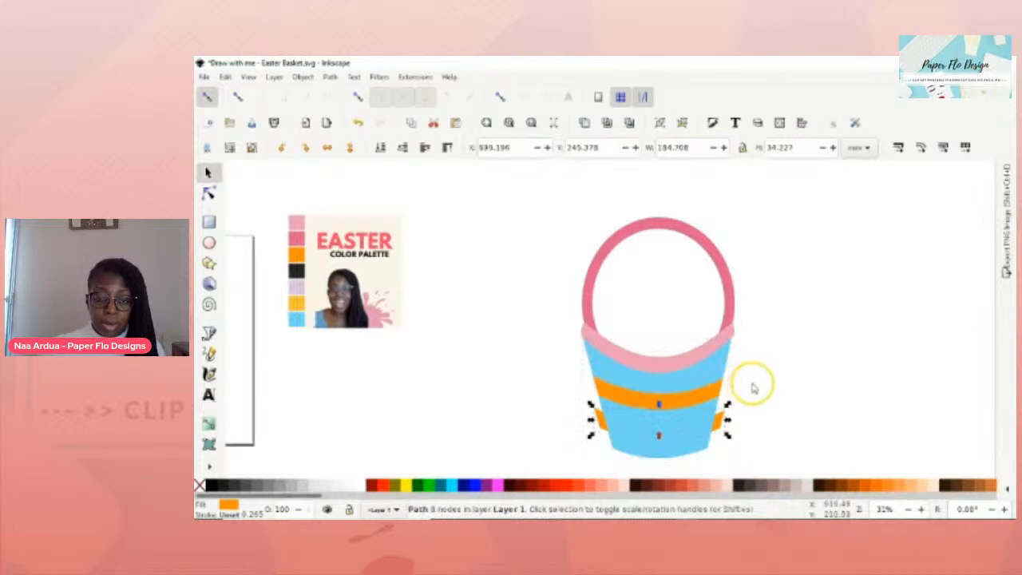
key("ctrl+z")
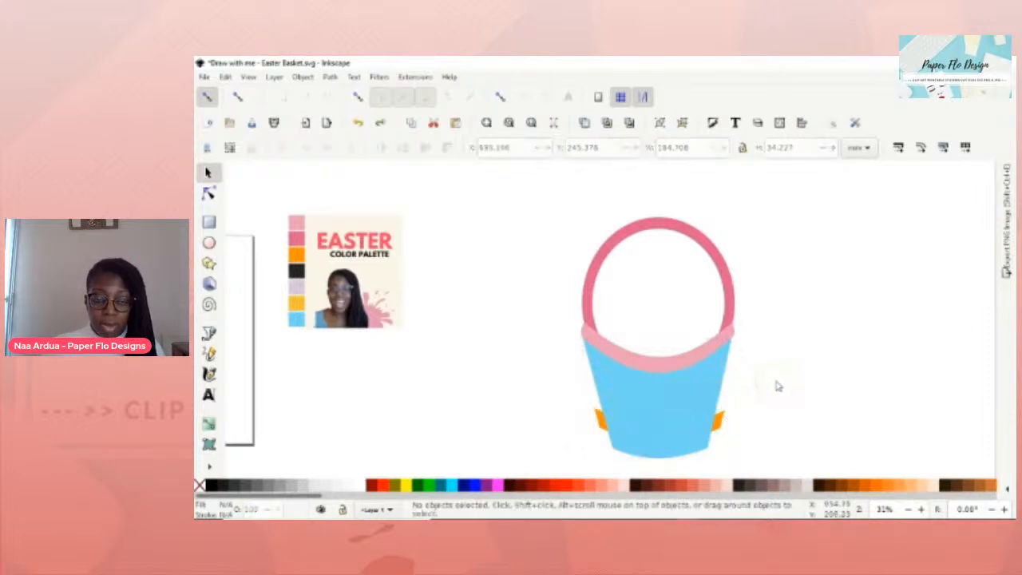
- Divide the lower orange stripe along the basket's sides using the raised blue body copy
left_click(697, 394)
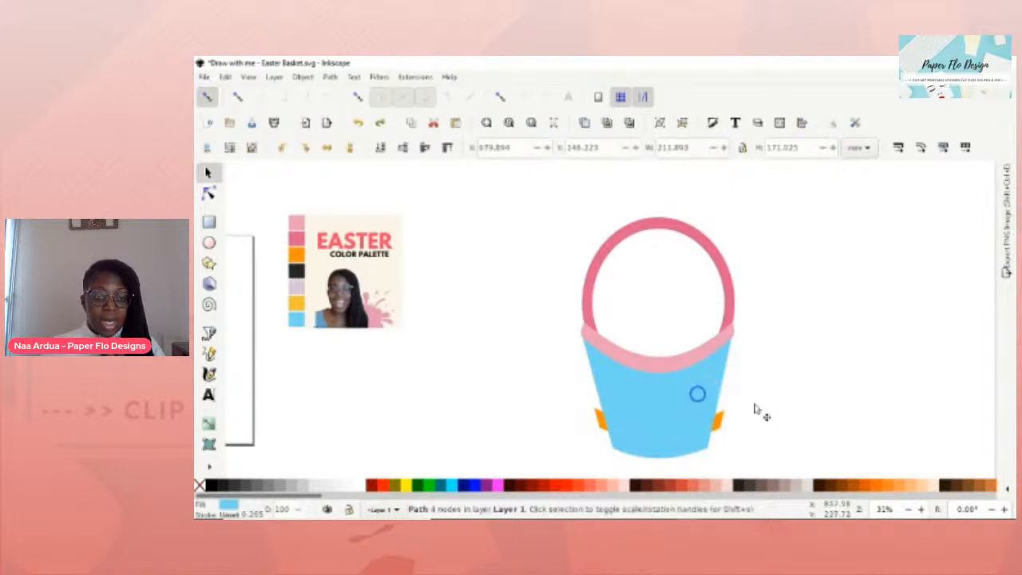
left_click(719, 426, "shift")
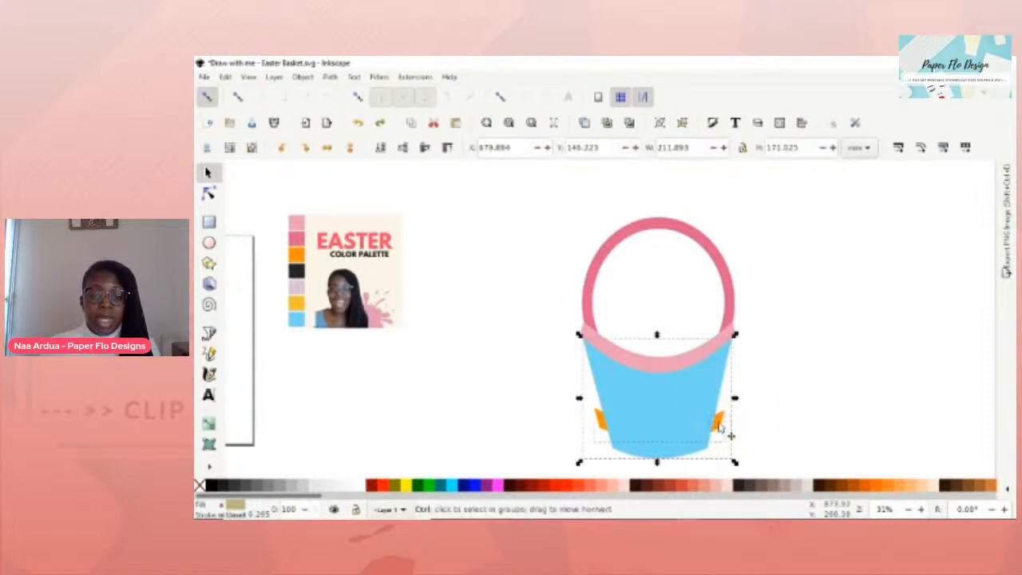
key("ctrl+shift+z")
- Delete the right overhanging end of the lower orange stripe and move its left end piece out beside the basket
left_click(721, 431)
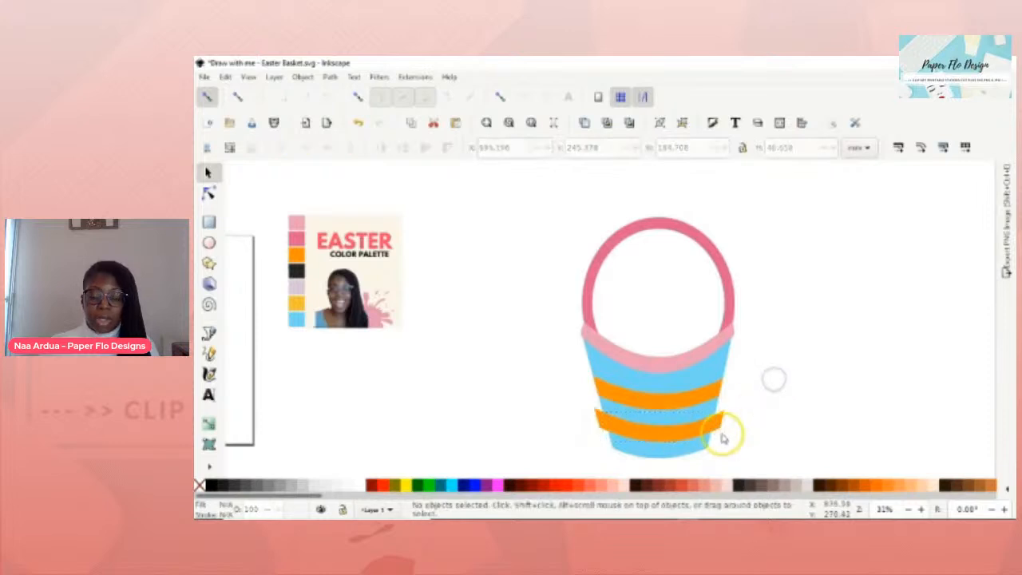
left_click(760, 424)
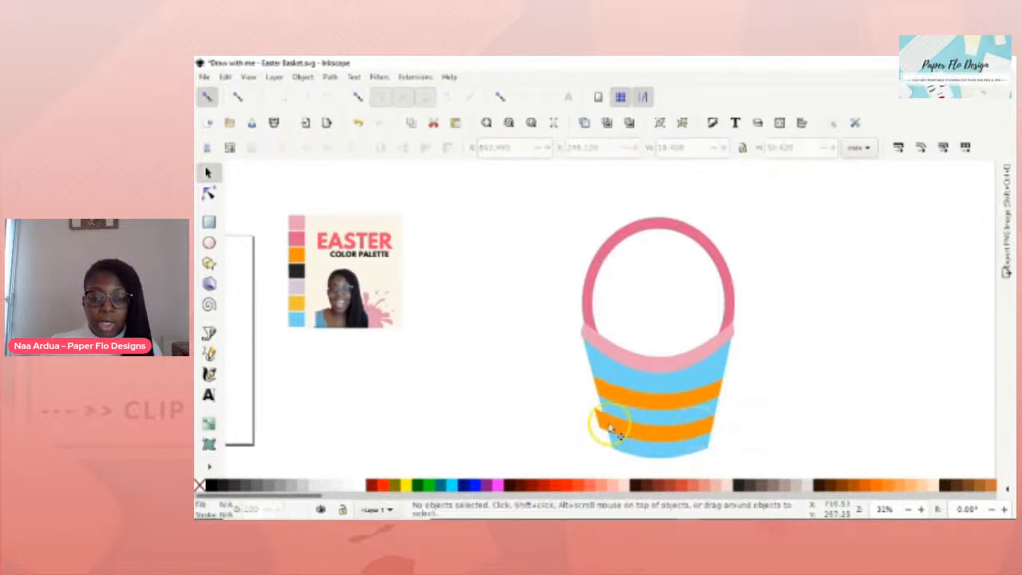
left_click_drag(605, 429, 539, 394)
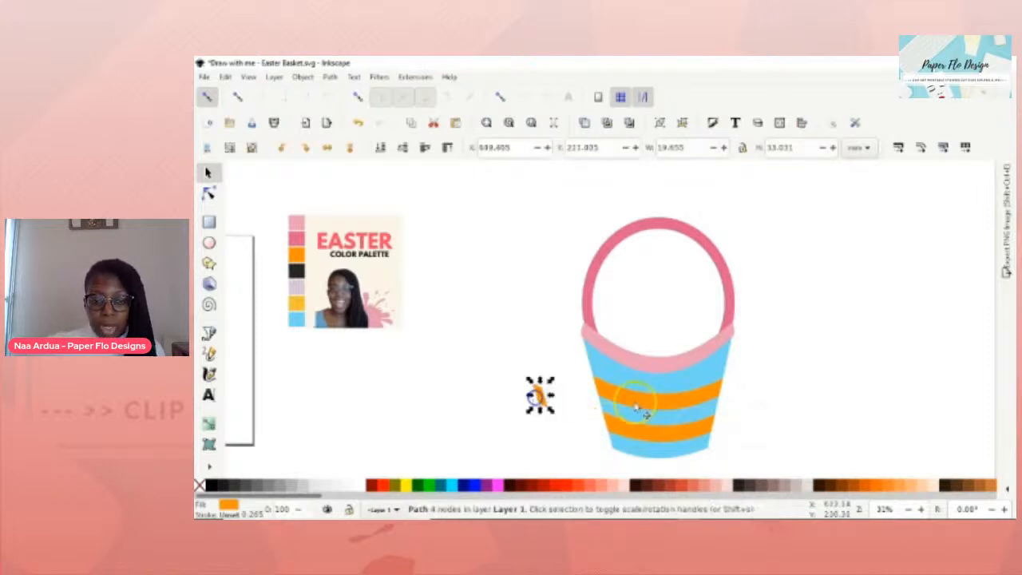
- Recolour the lower orange stripe with the darker pink sampled from the Easter colour palette
left_click(685, 427)
key("d")
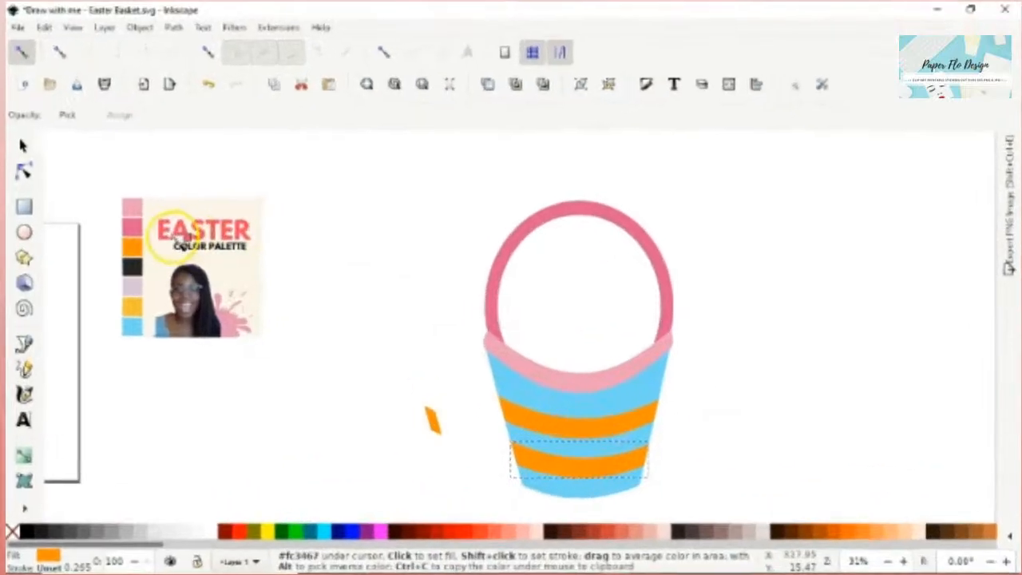
left_click(132, 230)
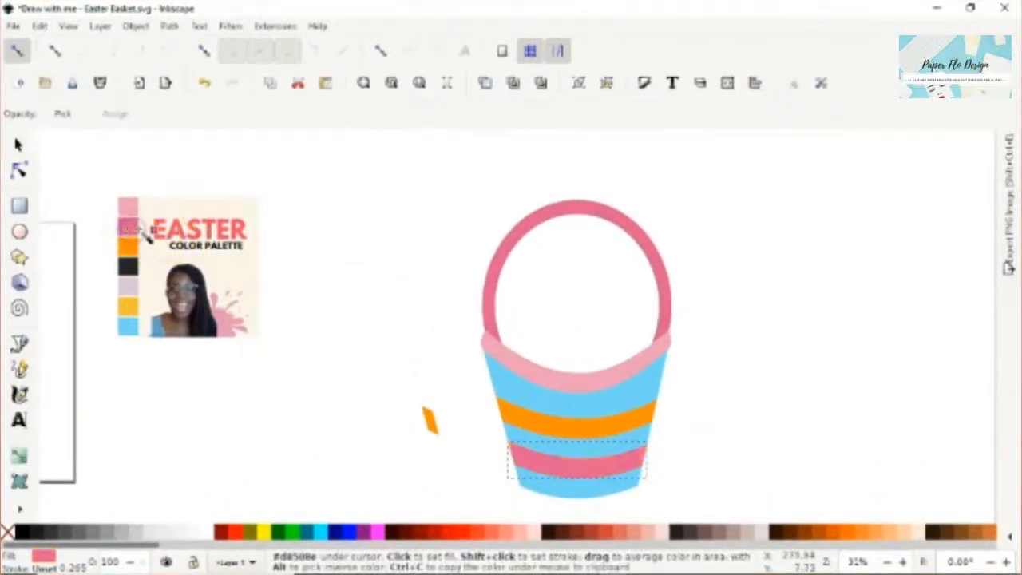
key("s")
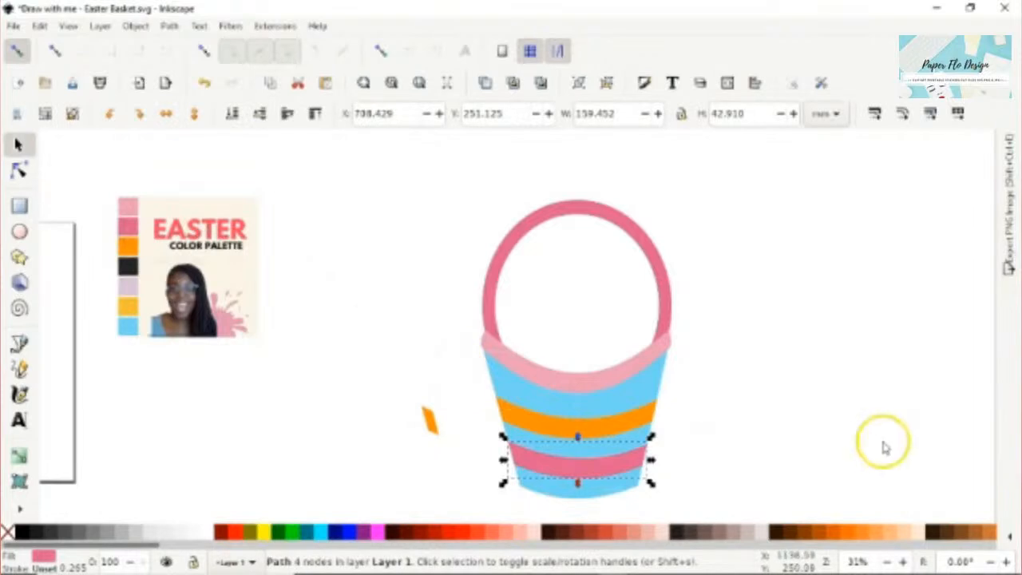
left_click(793, 415)
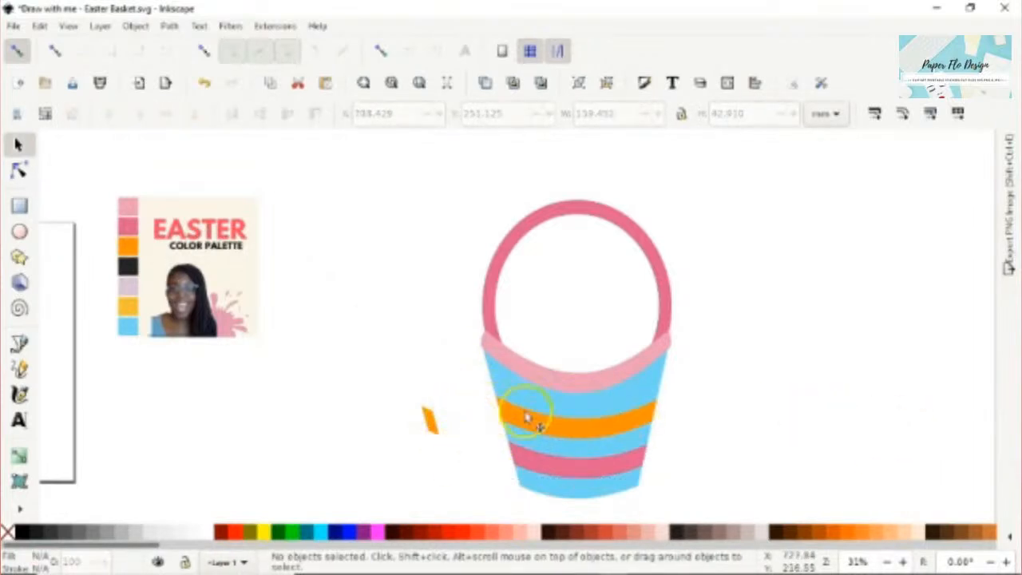
- Narrow the orange offcut beside the basket to about 8.5 mm wide and save the document
left_click(427, 417)
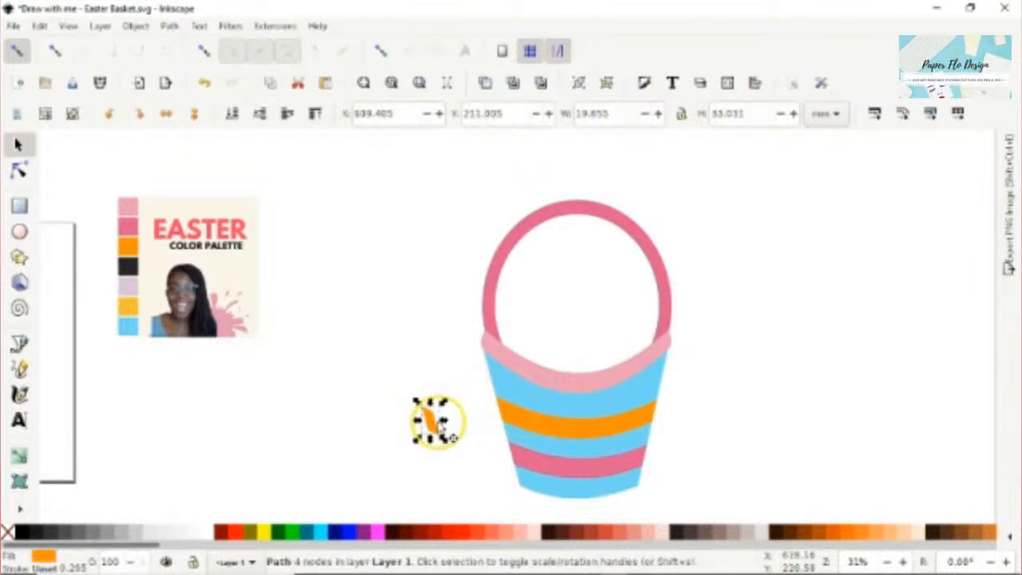
left_click_drag(442, 420, 432, 423)
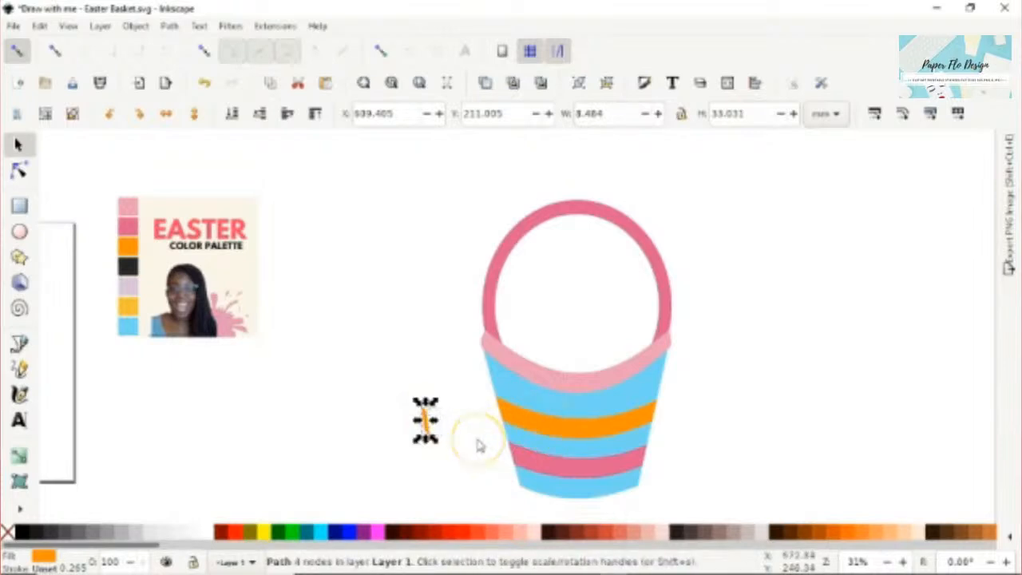
key("ctrl+s")
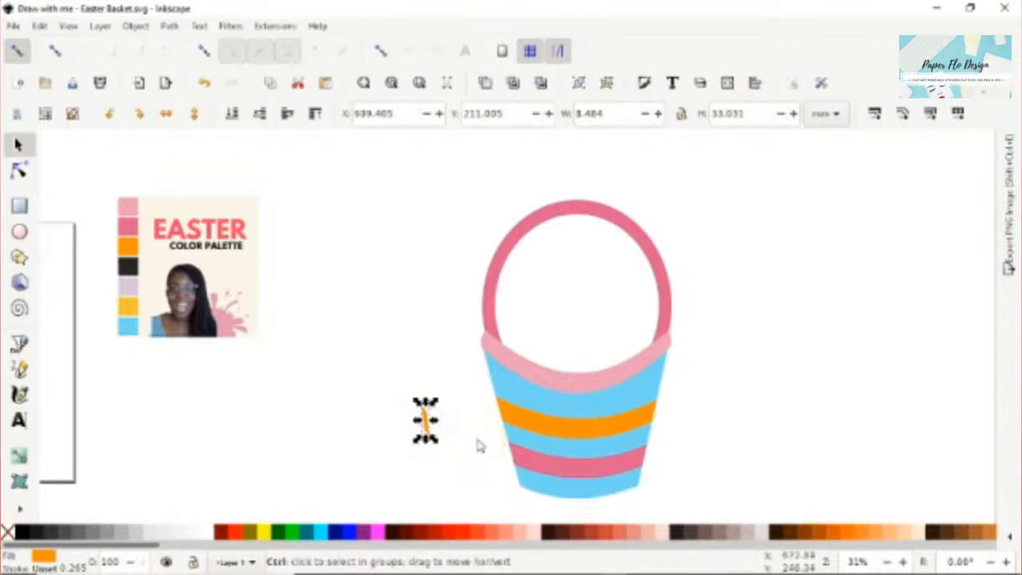
key("ctrl+s")
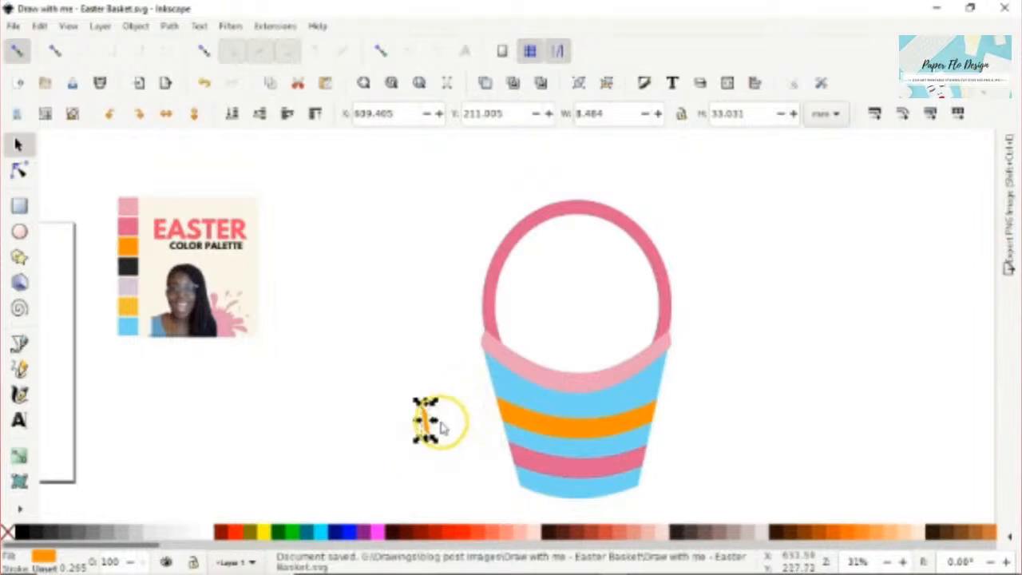
- Duplicate the narrow orange piece and rotate the copy 90° counter-clockwise to form a cross
scroll(432, 425, "up", 1)
scroll(432, 426, "up", 1)
key("ctrl+d")
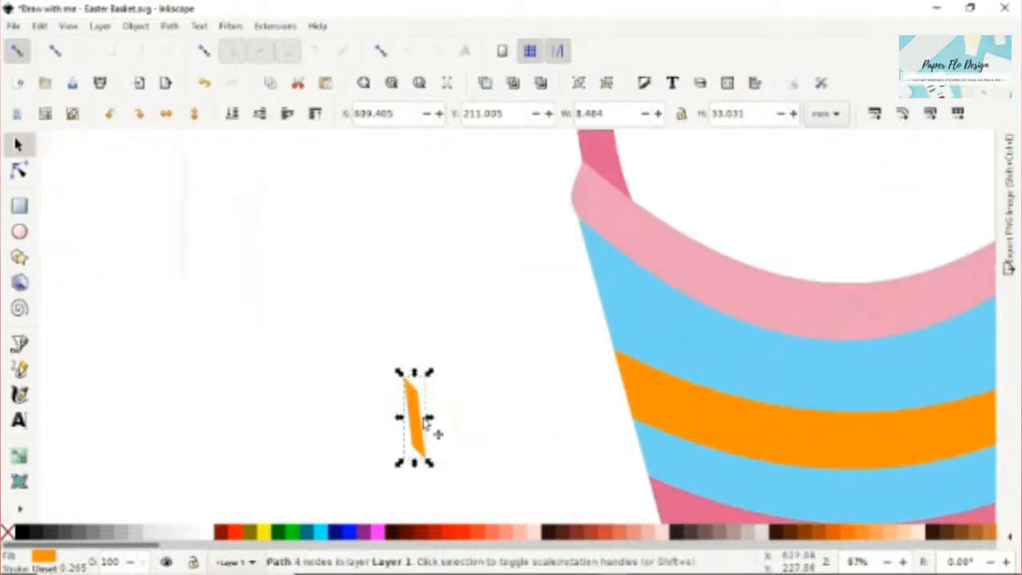
left_click(112, 116)
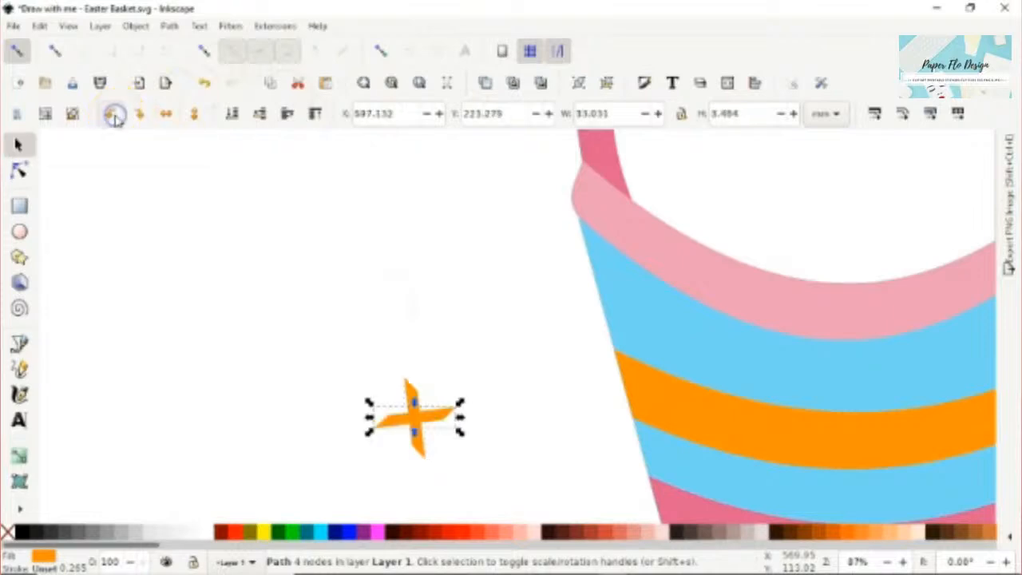
- Duplicate the horizontal piece of the orange cross and place the copy below it, near the basket's lower left side
scroll(500, 431, "down", 2)
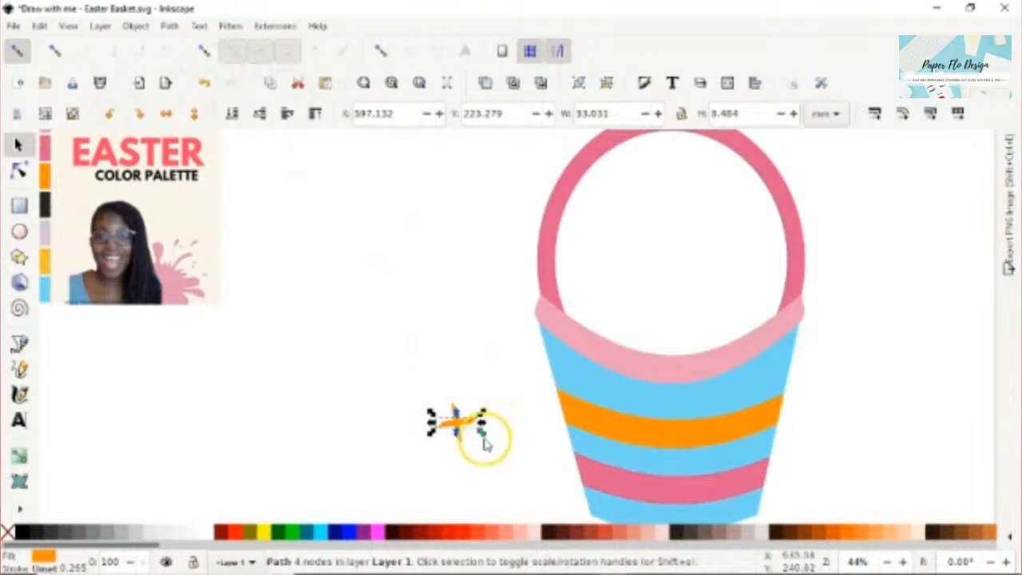
left_click(482, 434)
left_click_drag(487, 448, 428, 391)
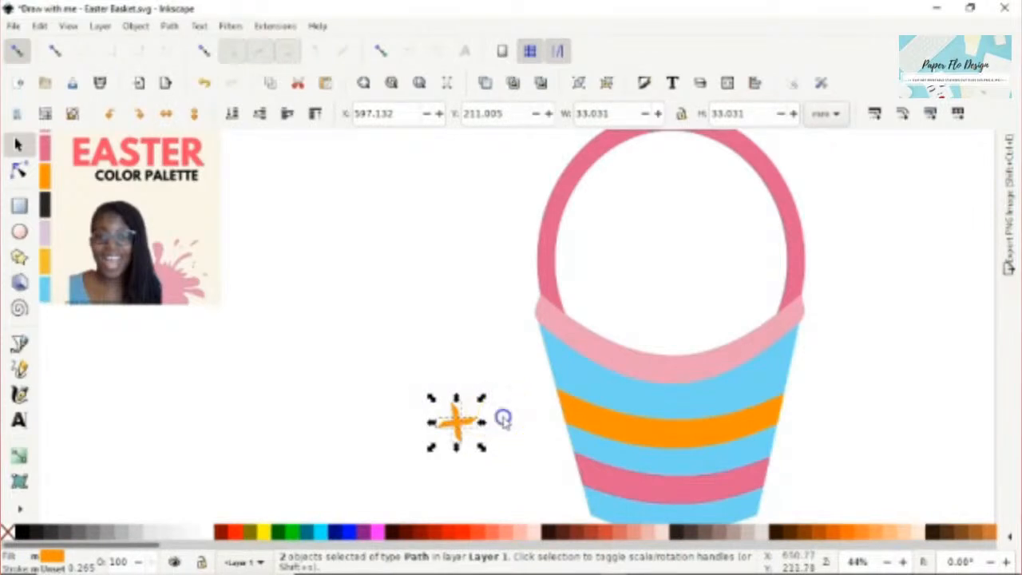
left_click(502, 416)
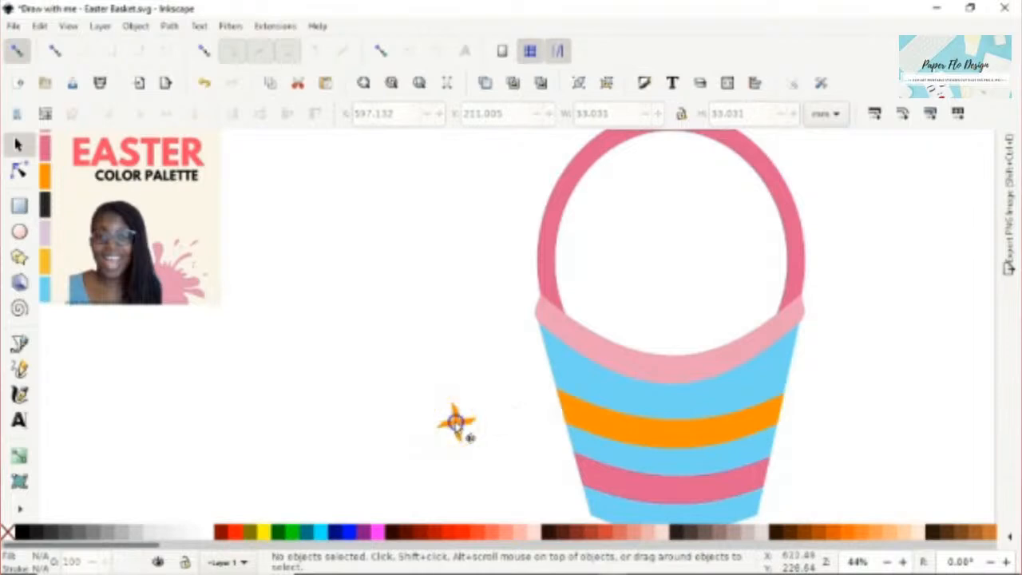
left_click(455, 428)
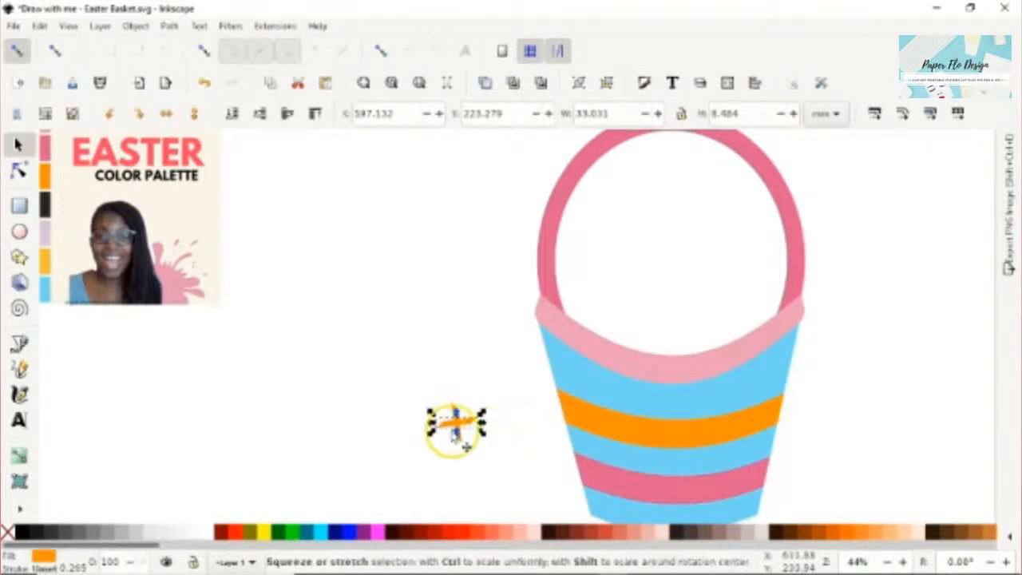
mouse_move(456, 424)
left_mouse_down()
mouse_move(519, 471)
mouse_move(536, 501)
left_mouse_up()
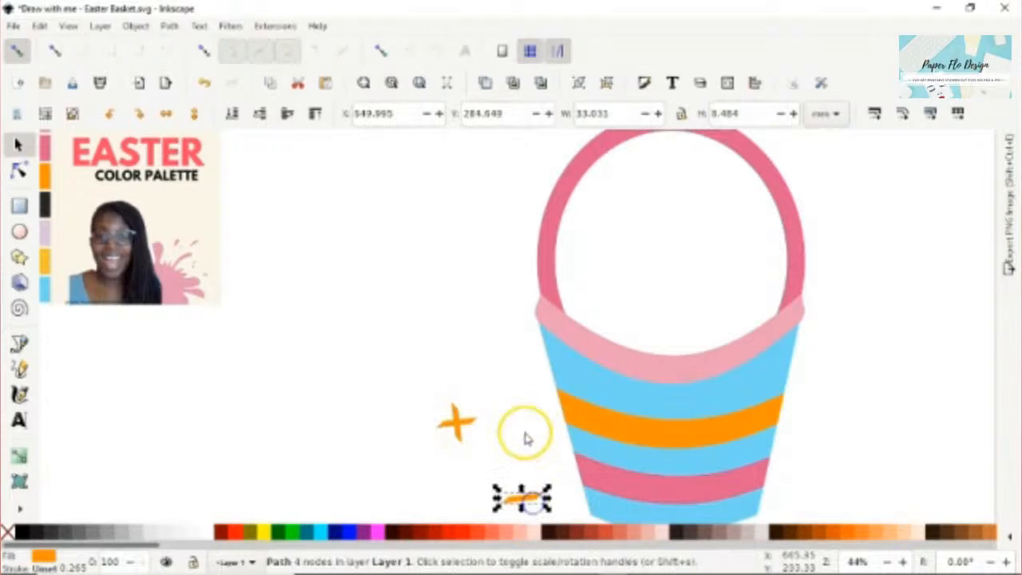
- Unite the two crossed orange pieces into a single path
left_click(485, 452)
left_click_drag(486, 452, 432, 399)
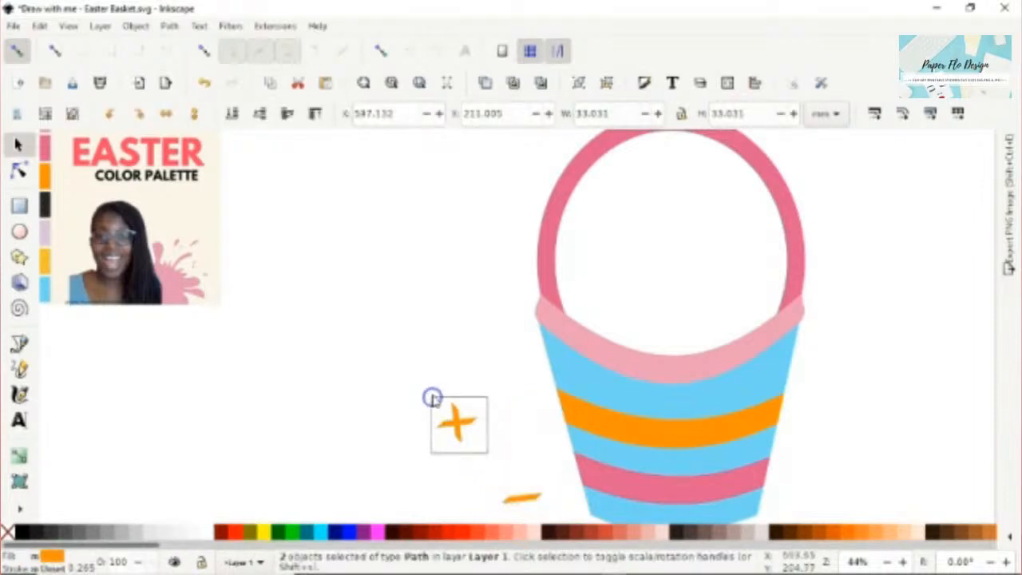
key("ctrl+k")
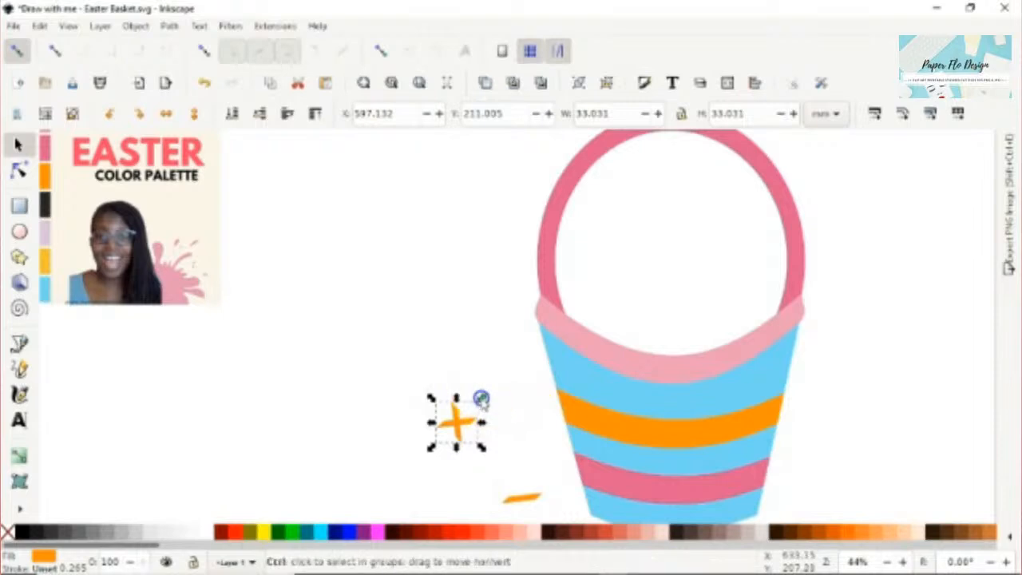
- Scale the orange cross down to about 22.7 mm square and place it on the left end of the pink rim
left_click_drag(479, 395, 469, 406)
left_click(453, 429)
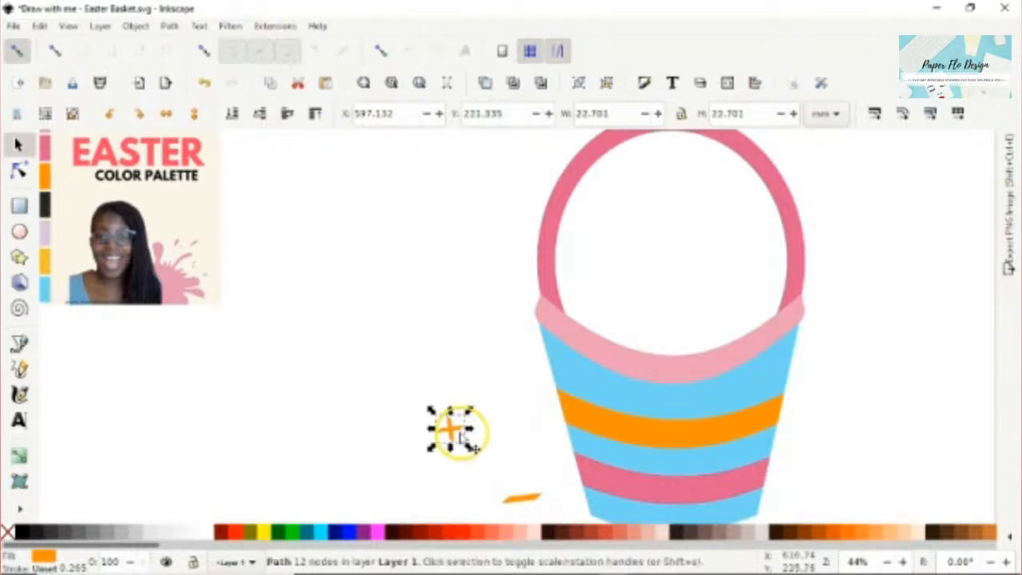
left_click_drag(455, 432, 565, 323)
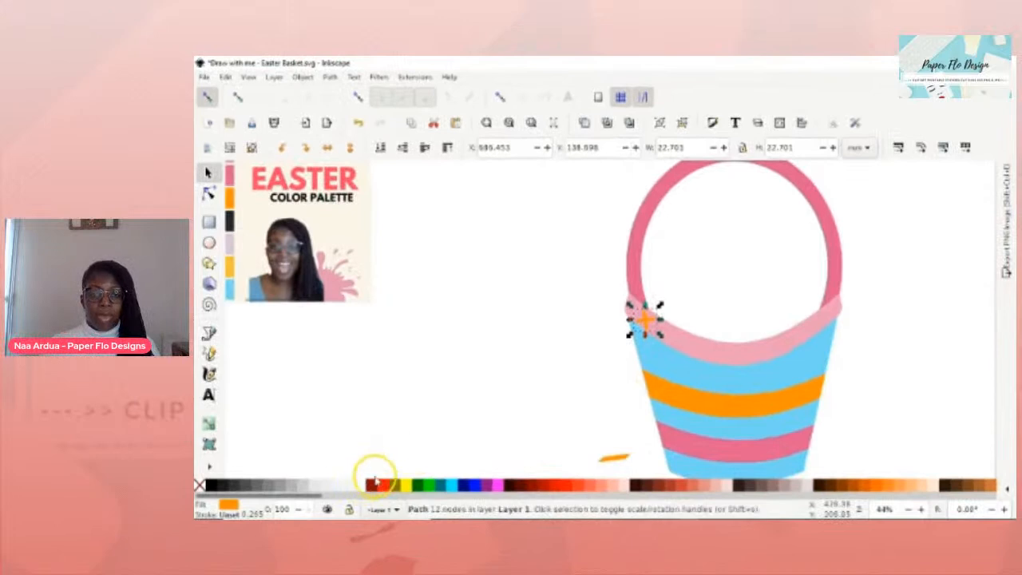
- Fill the cross on the rim with white and spread five copies along the pink rim's curve to its right end, tilting them to vary
left_click(356, 483)
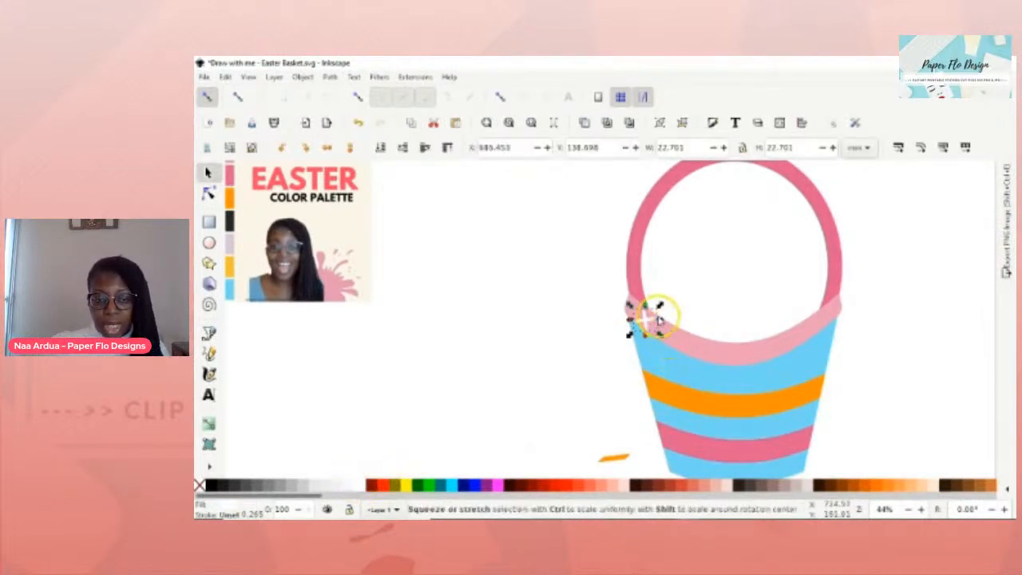
left_click_drag(645, 320, 765, 345)
left_click(782, 362)
left_click_drag(762, 357, 757, 361)
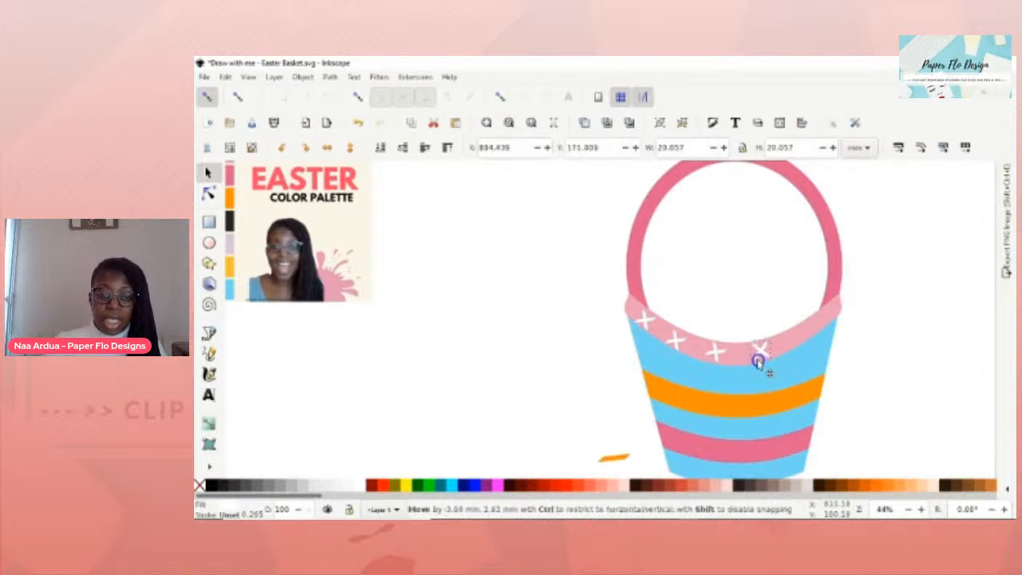
left_click_drag(761, 361, 830, 308)
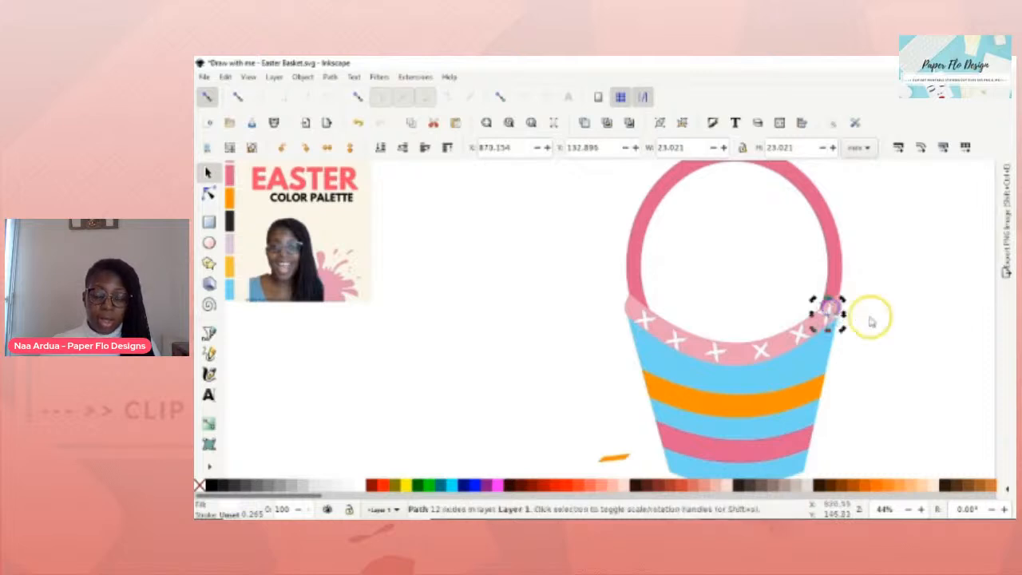
left_click(889, 339)
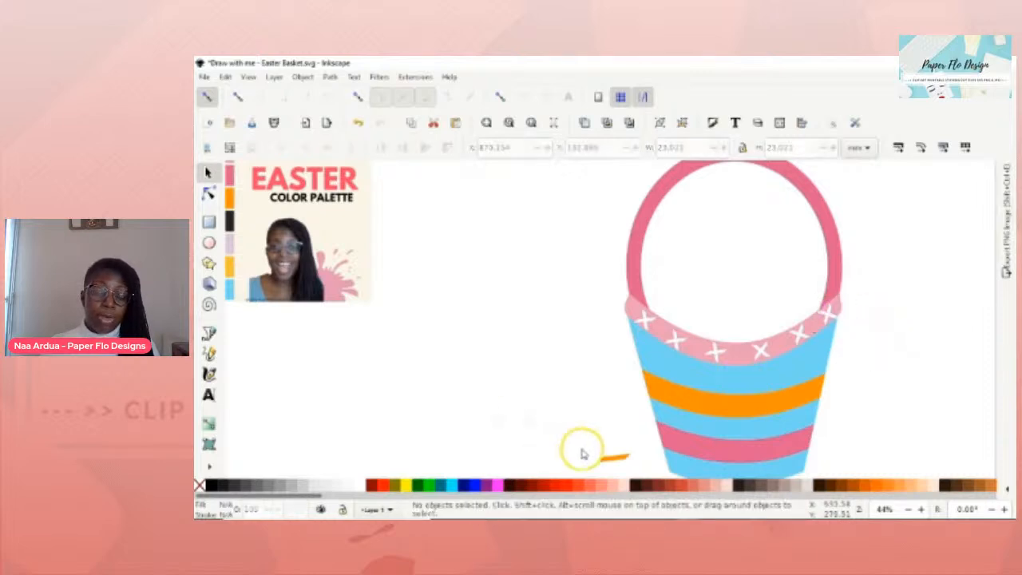
- Rotate the spare orange piece beside the basket to a steep diagonal and recolour it with the palette's pale lilac
left_click(613, 458)
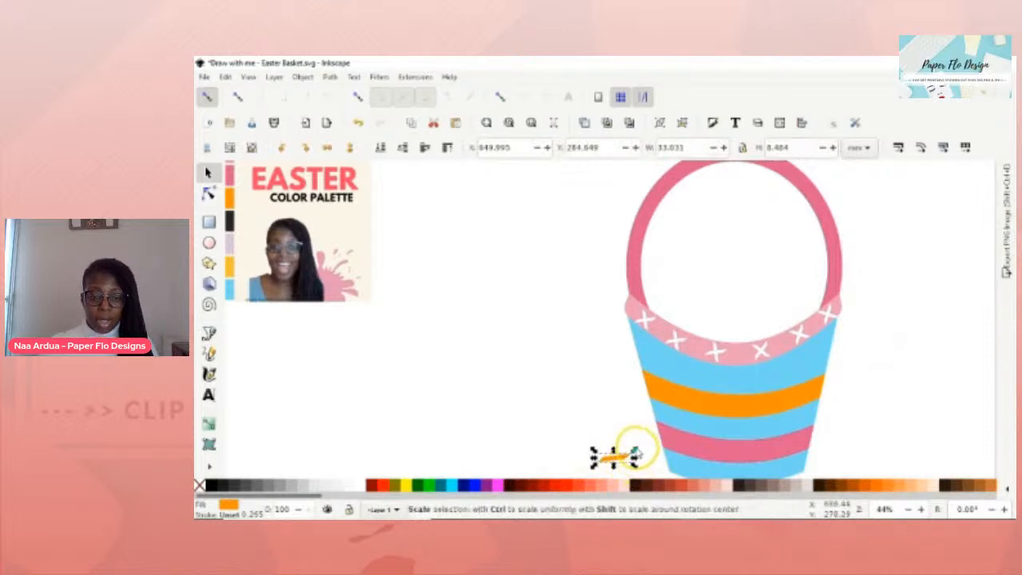
left_click(616, 457)
left_click_drag(636, 455, 631, 436)
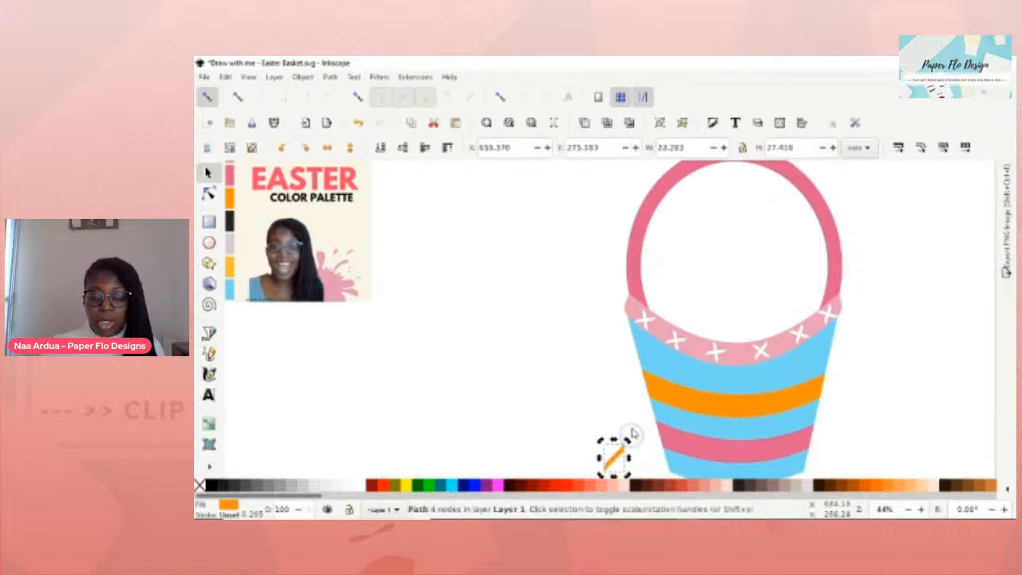
left_click_drag(520, 395, 576, 383)
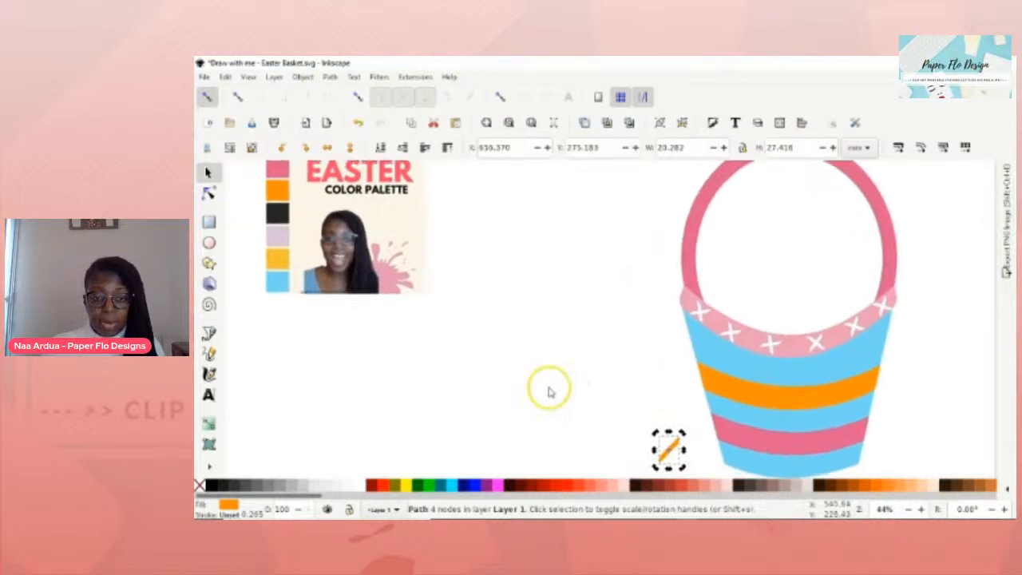
key("d")
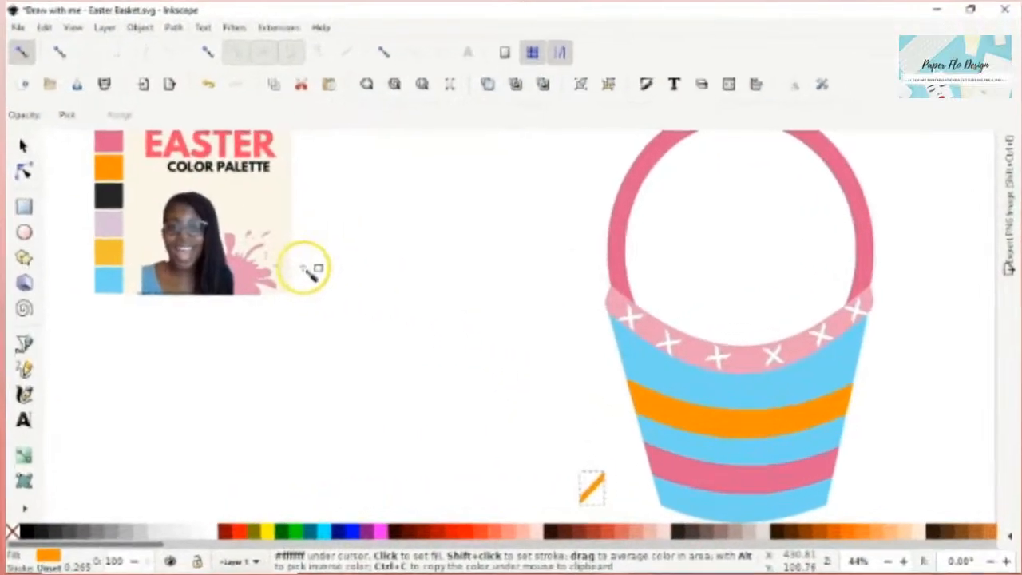
left_click(110, 224)
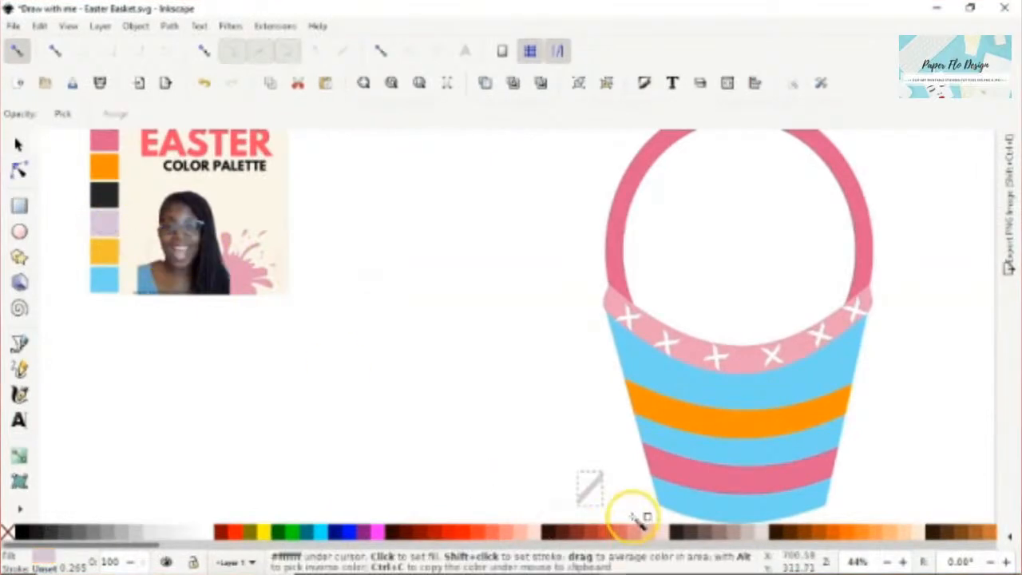
key("s")
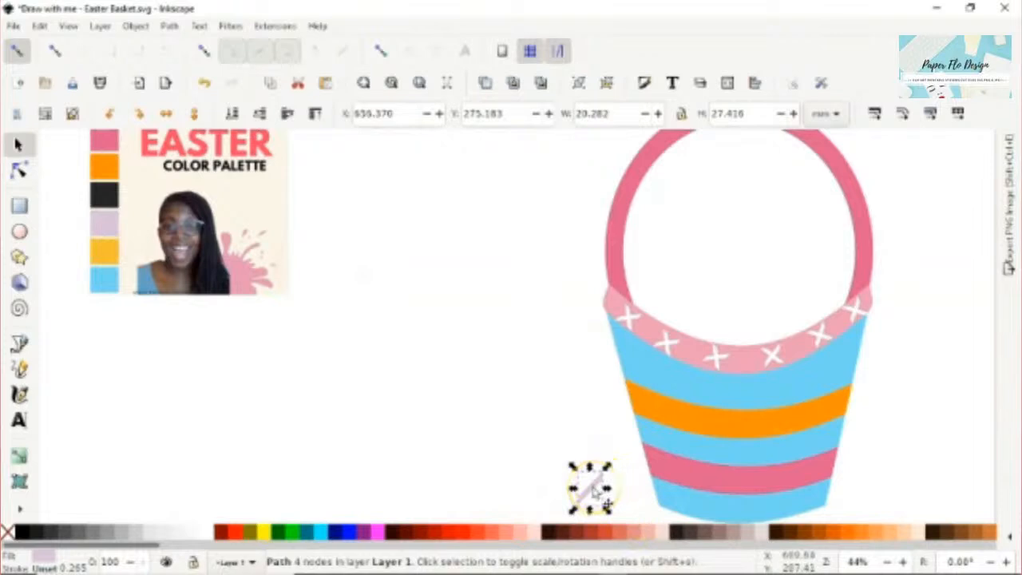
- Scale the lilac slash to about 15.4 × 20.7 mm and spread six slashes along the orange stripe, tilting them to follow its curve
mouse_move(595, 491)
left_mouse_down()
mouse_move(603, 464)
mouse_move(667, 409)
mouse_move(656, 401)
left_mouse_up()
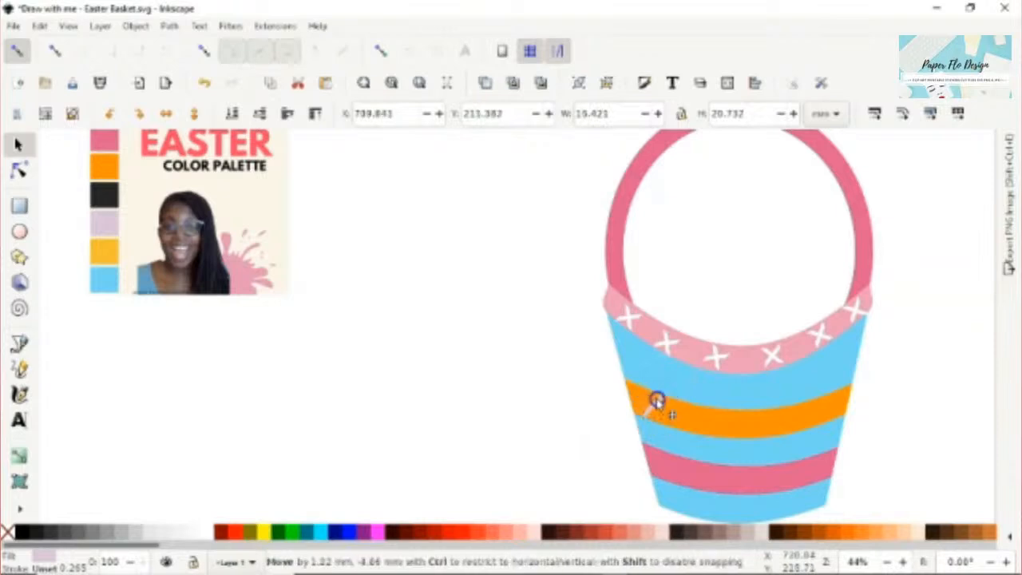
mouse_move(657, 401)
left_mouse_down()
mouse_move(727, 420)
mouse_move(793, 414)
left_mouse_up()
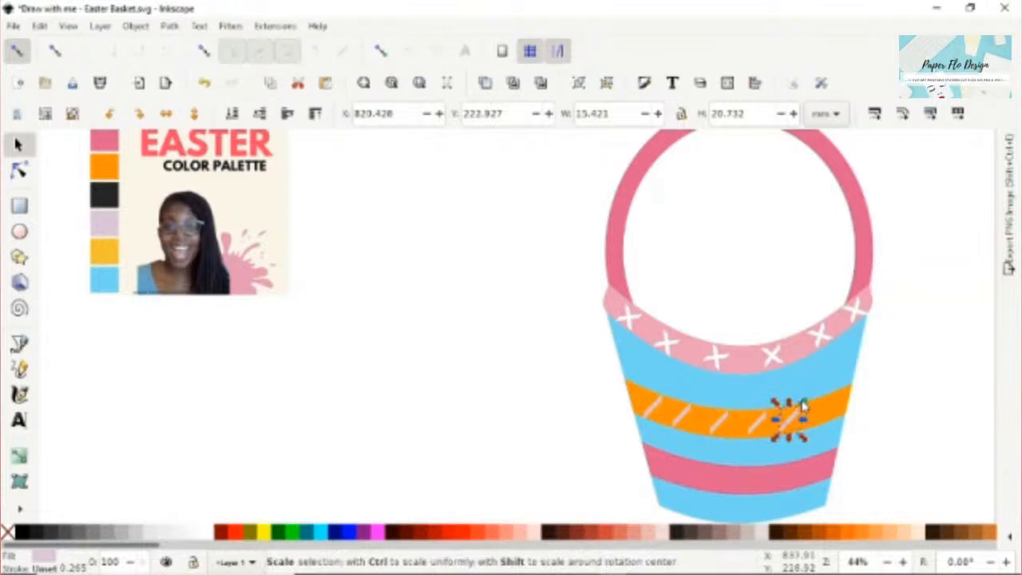
left_click_drag(805, 401, 807, 400)
left_click(791, 419)
mouse_move(787, 434)
left_mouse_down()
mouse_move(777, 445)
mouse_move(776, 421)
mouse_move(841, 407)
left_mouse_up()
left_click(904, 405)
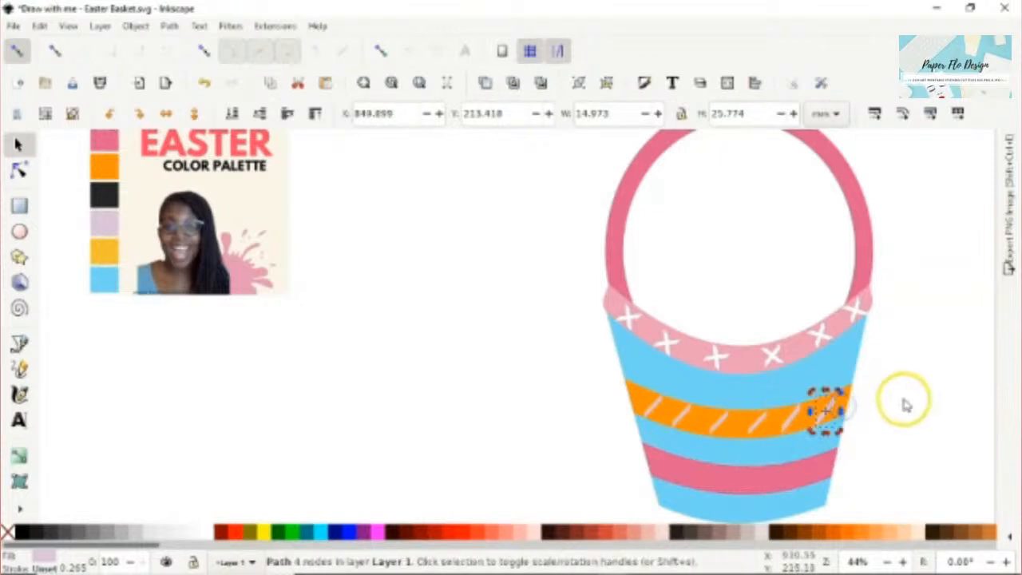
left_click(870, 445)
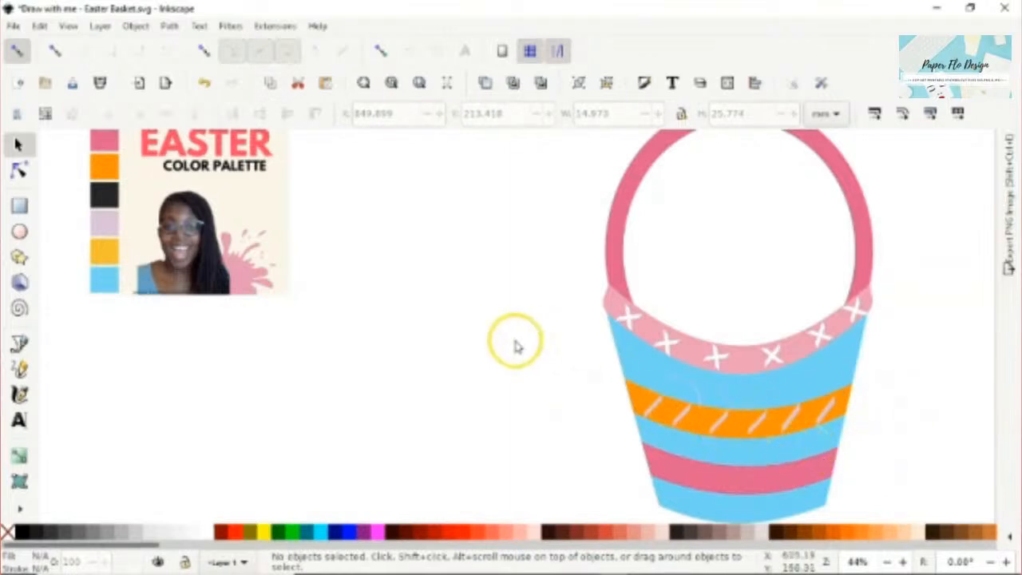
- Draw a small lilac ellipse about 10.3 × 9.1 mm as a path beside the basket, and save the document
key("e")
left_click_drag(575, 392, 582, 400)
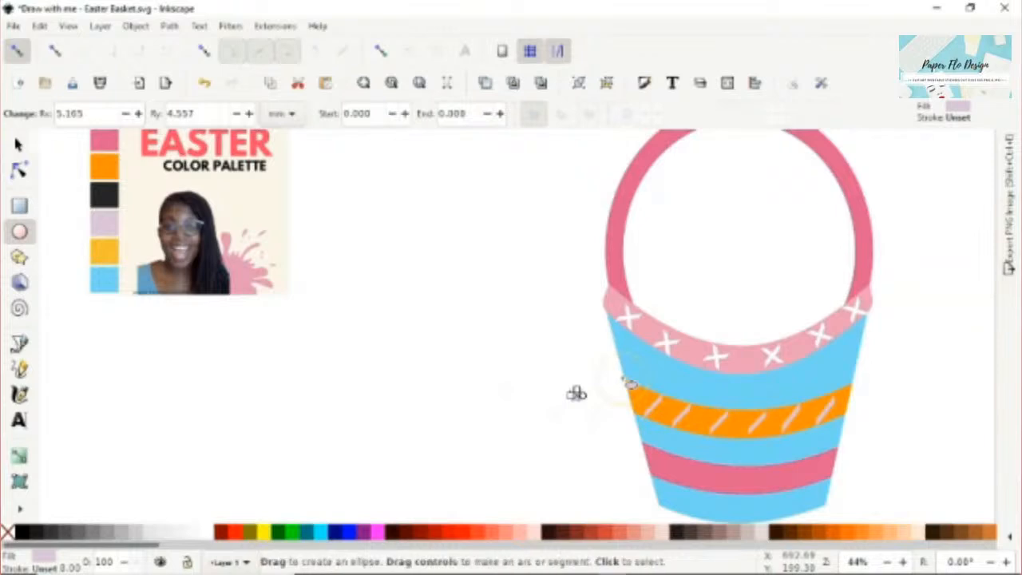
key("shift+alt+d")
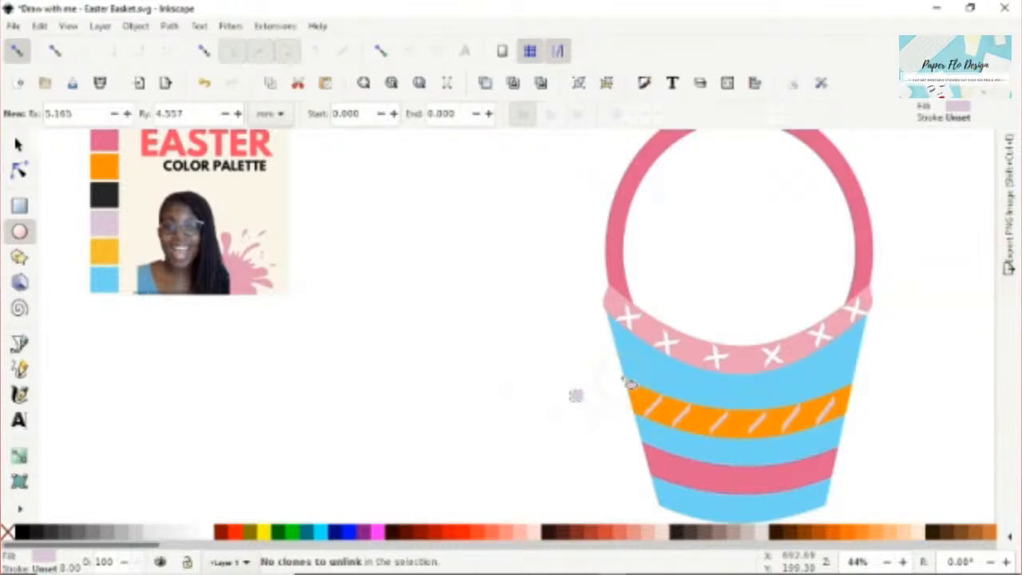
key("ctrl+s")
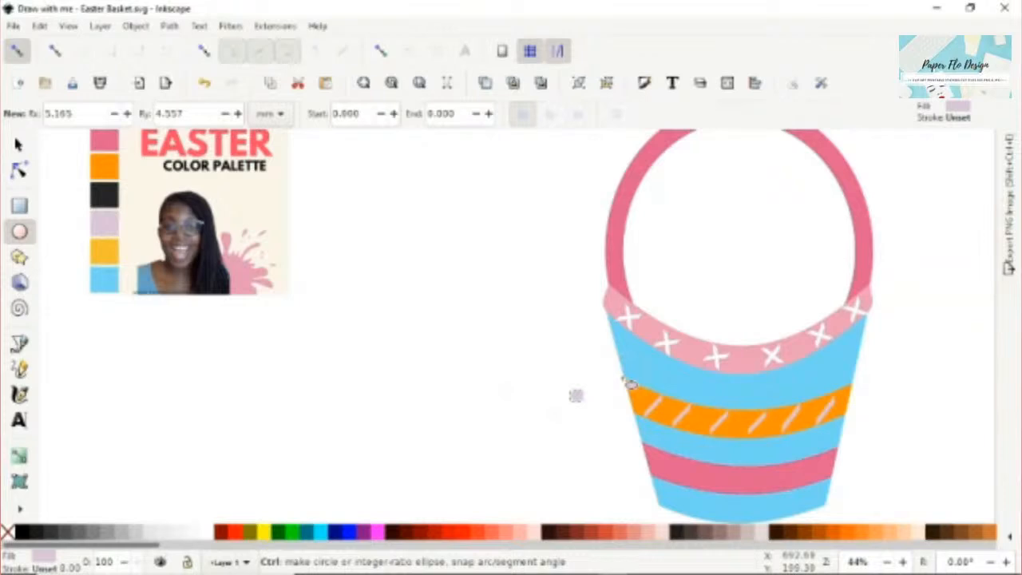
key("ctrl+s")
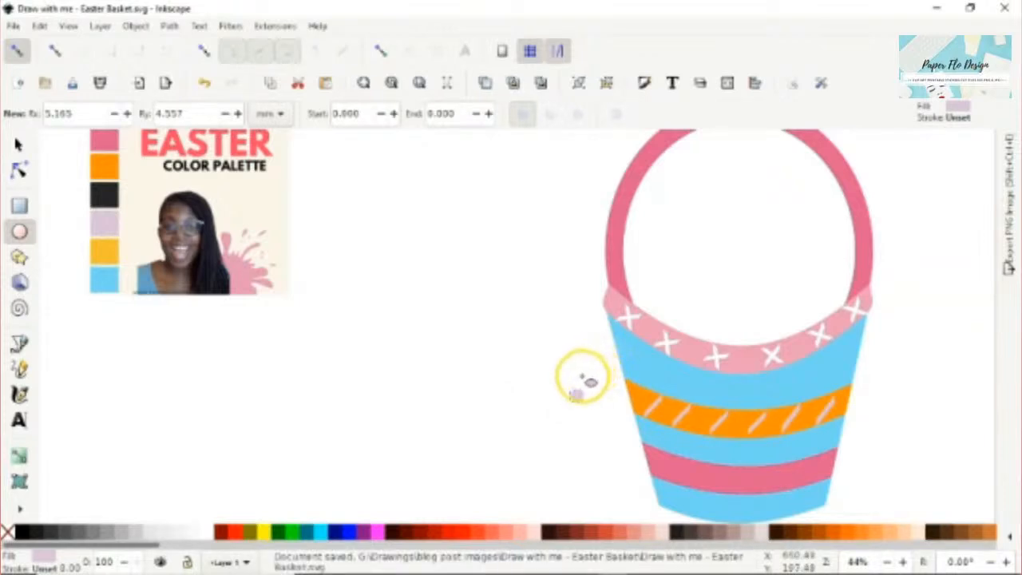
key("s")
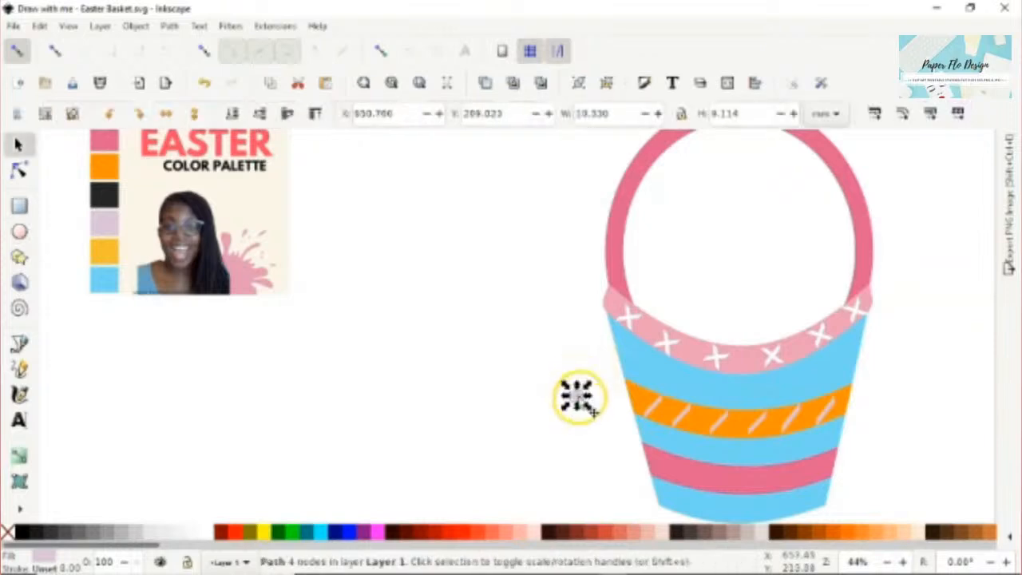
- Place three lilac dots at the pink stripe's left end, sized about 7.3 × 4.9 mm, 7.3 × 7.9 mm and 4.9 × 7.9 mm
left_click_drag(577, 395, 669, 468)
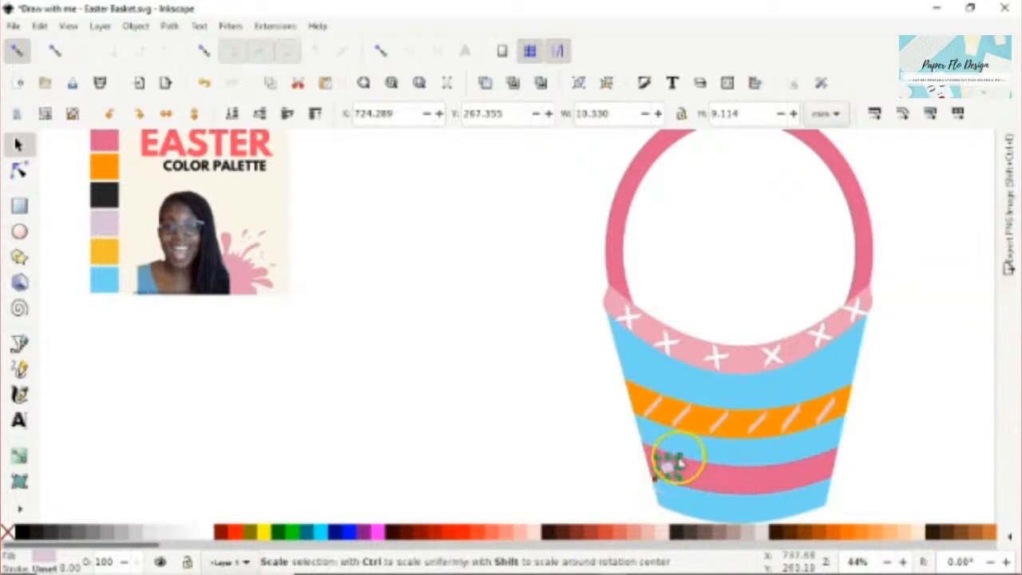
left_click_drag(677, 458, 726, 485)
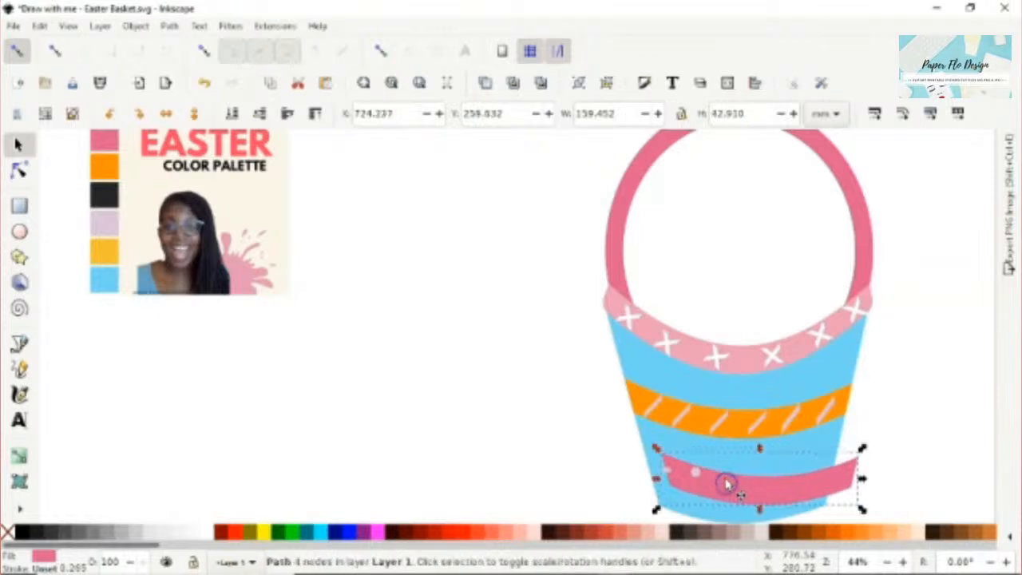
key("ctrl+z")
left_click(696, 472)
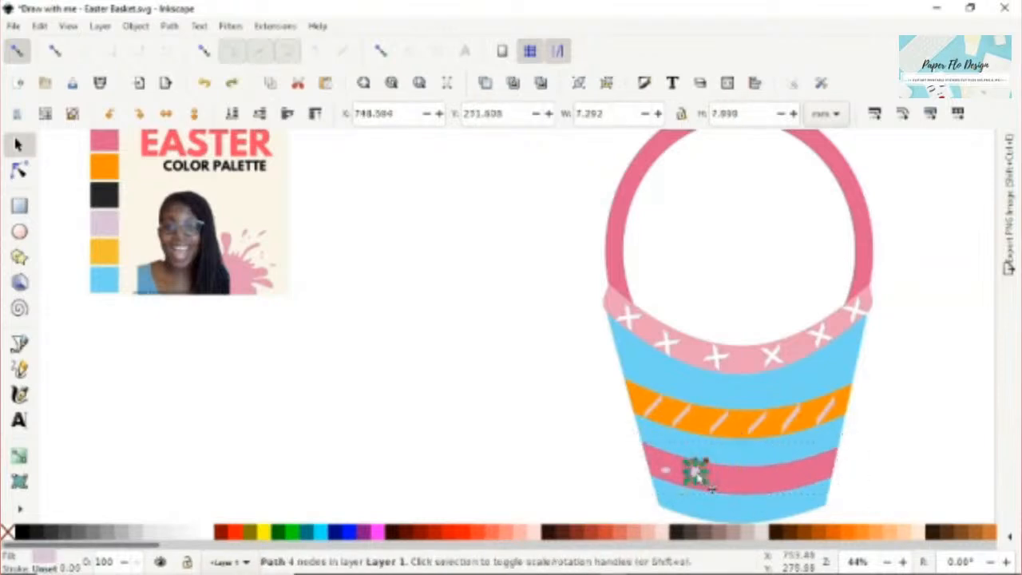
mouse_move(709, 484)
left_mouse_down()
mouse_move(750, 489)
mouse_move(738, 498)
mouse_move(726, 484)
left_mouse_up()
left_click(728, 486)
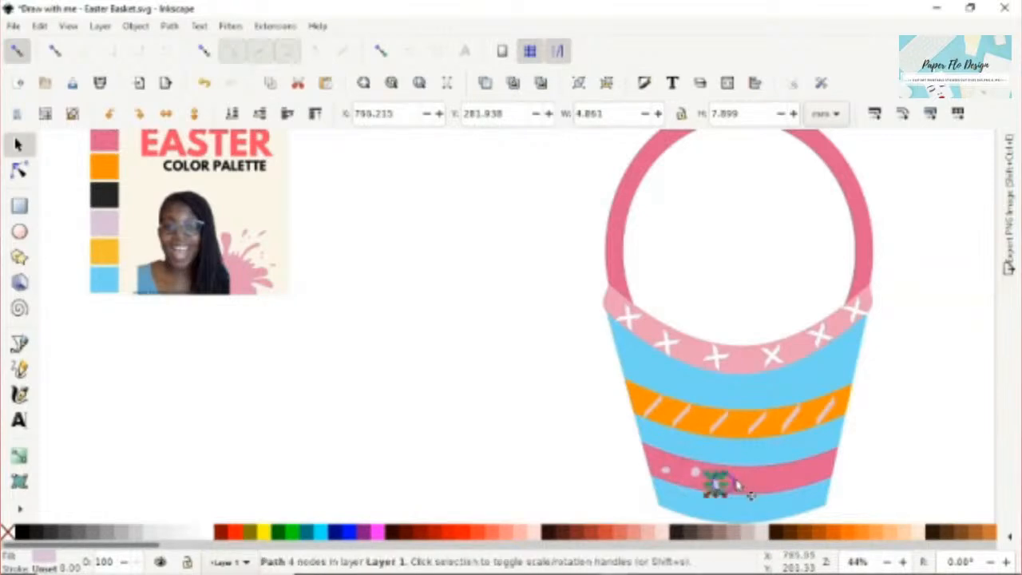
- Unite the three lilac dots on the pink stripe into a single path
left_click(668, 472)
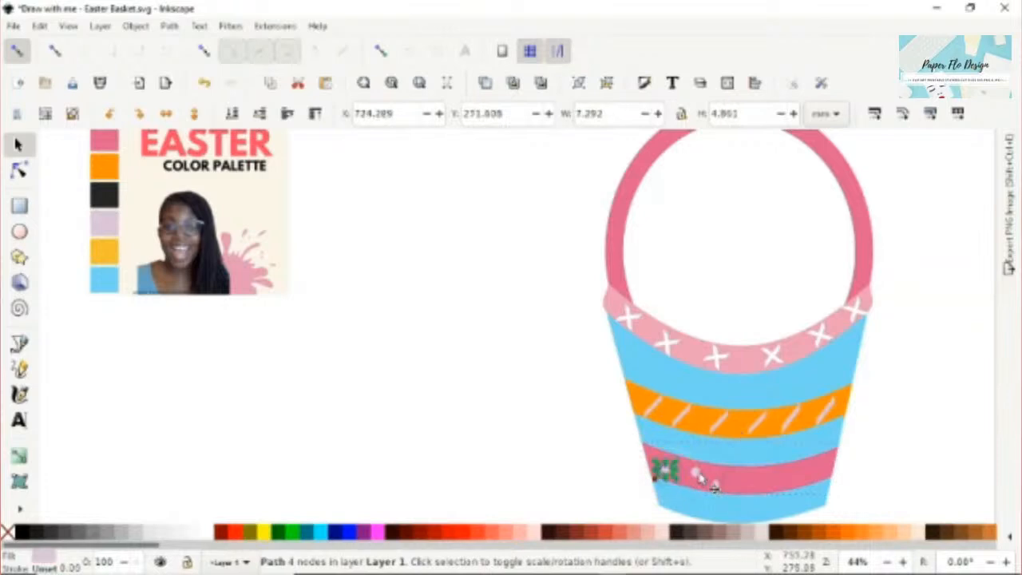
left_click(725, 484, "shift")
left_click(715, 485, "shift")
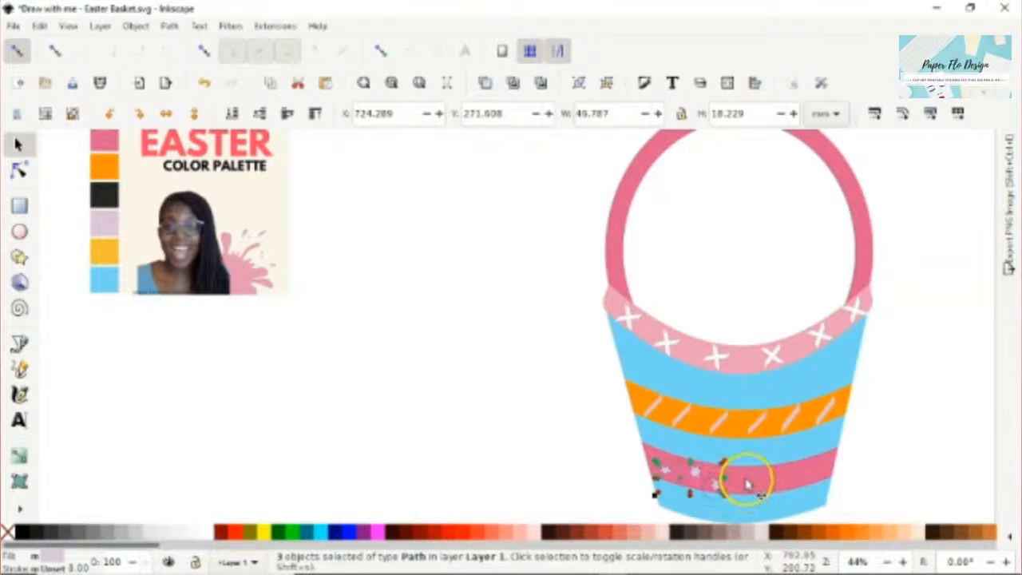
left_click(747, 479, "ctrl")
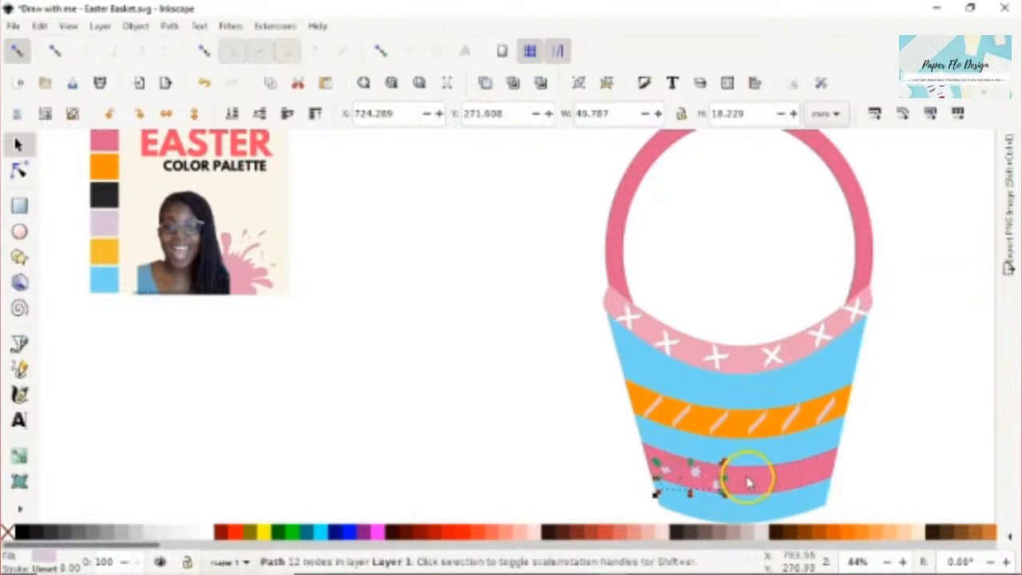
left_click_drag(678, 480, 764, 480)
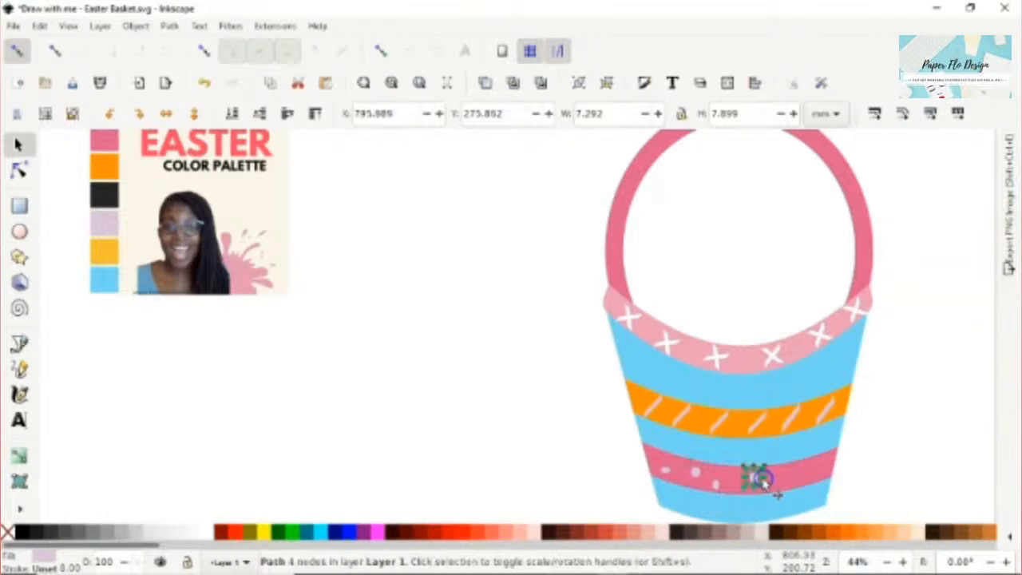
key("ctrl+z")
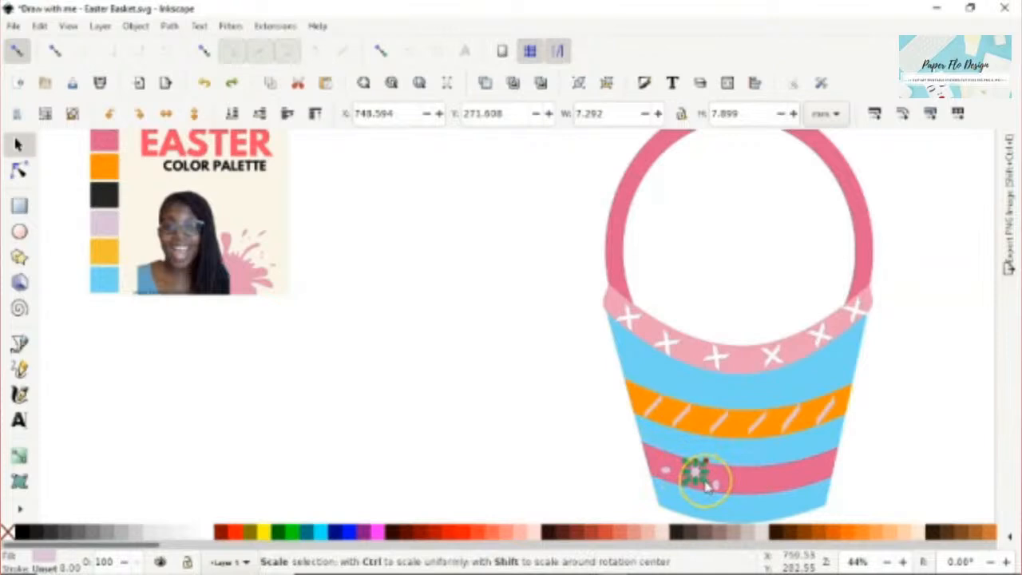
key("Escape")
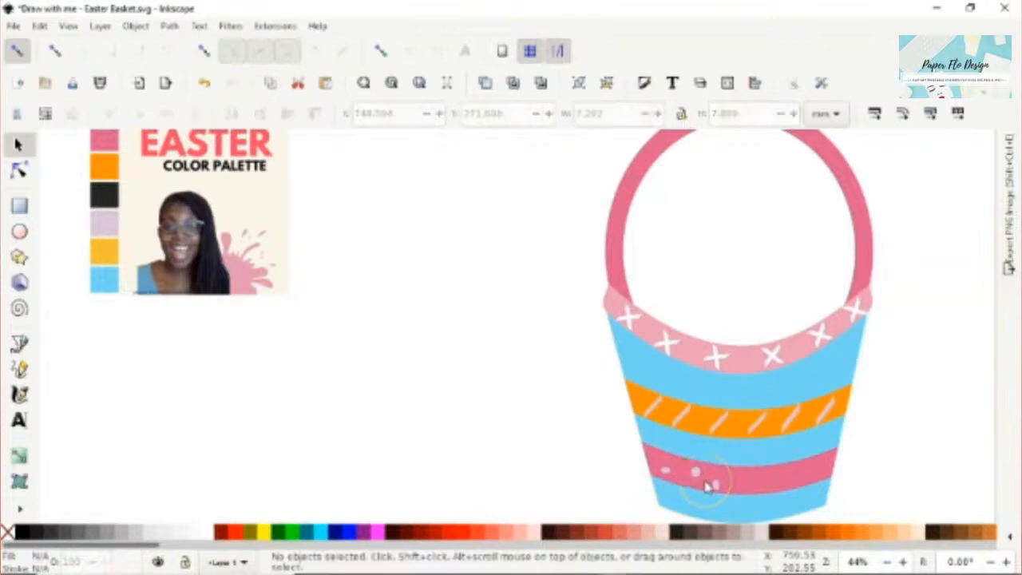
- Place copies of the three-dot path at the middle and right end of the pink stripe, rotating the last one to follow the curve
left_click(668, 472)
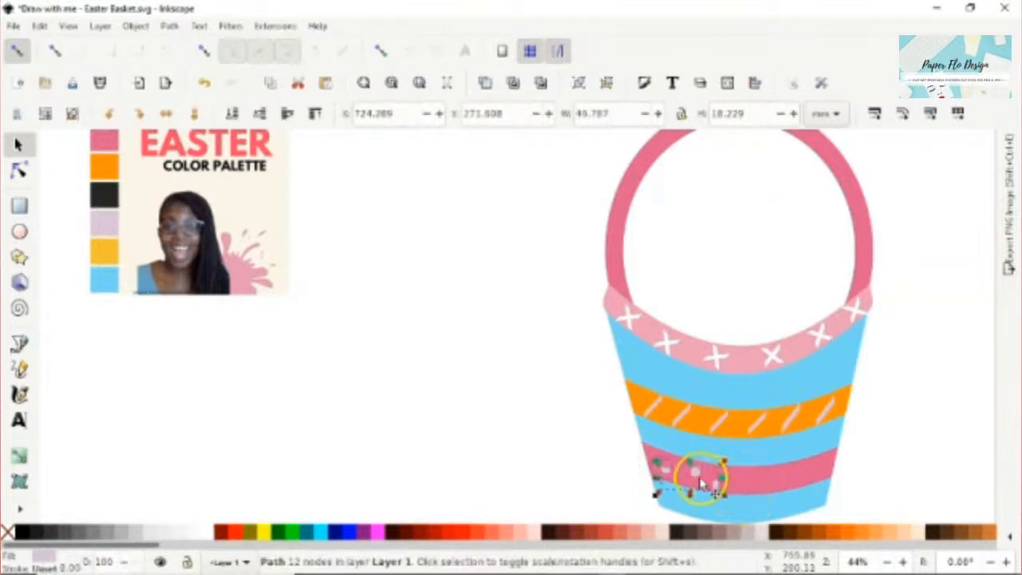
left_click_drag(696, 473, 771, 475)
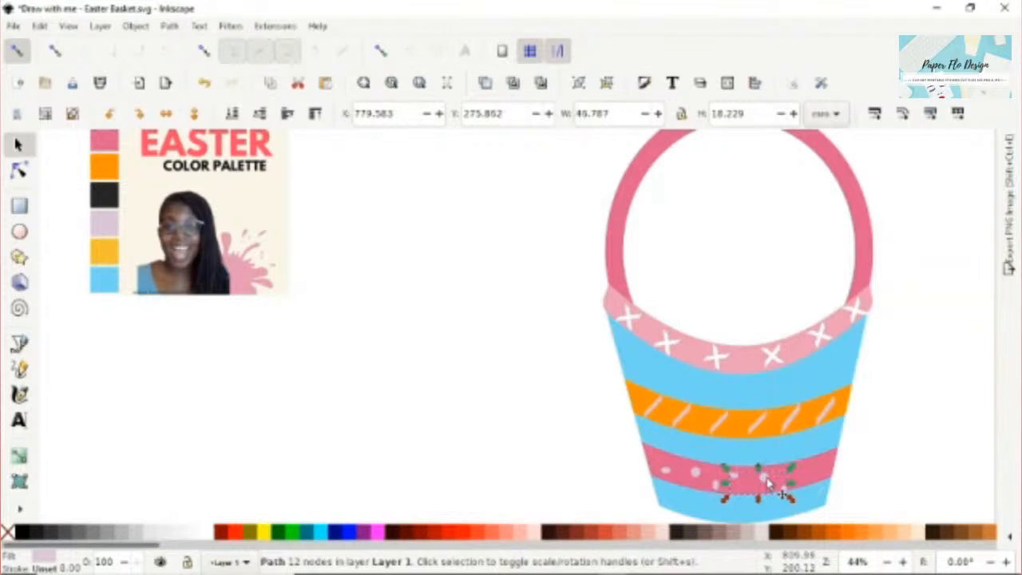
left_click(769, 483)
left_click_drag(792, 473, 862, 432)
left_click(851, 433)
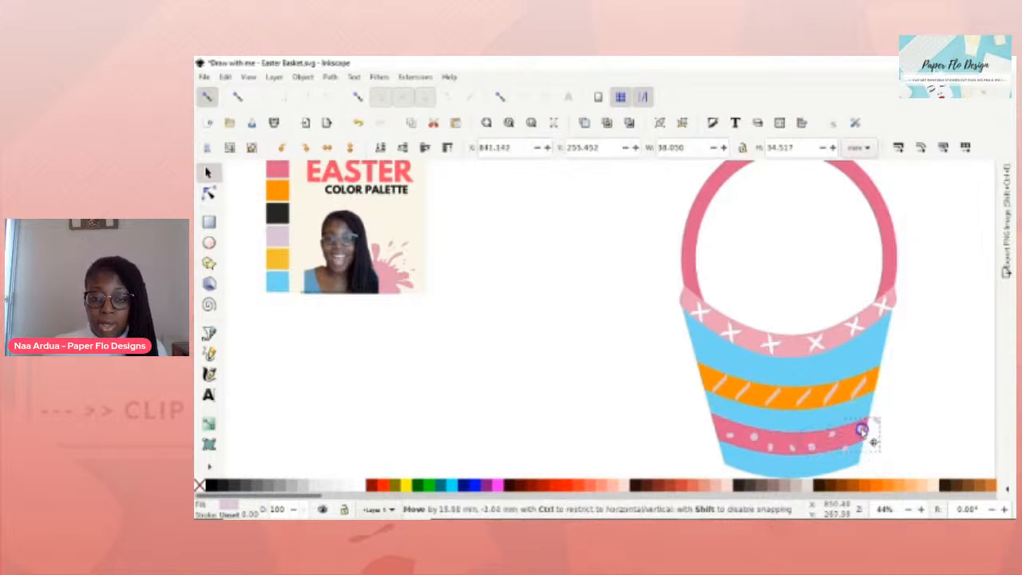
left_click_drag(861, 431, 861, 431)
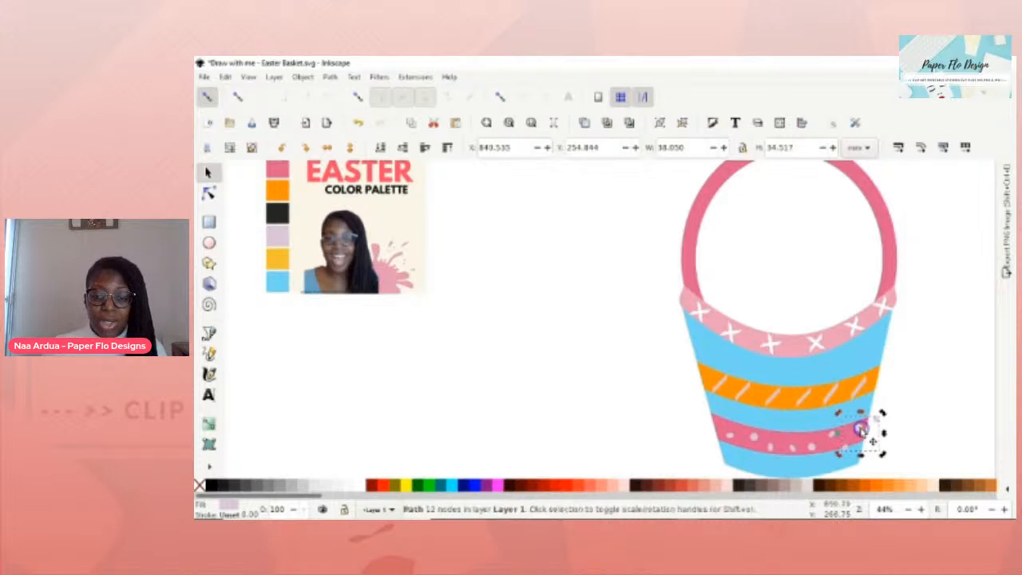
left_click_drag(883, 416, 893, 420)
left_click(915, 403)
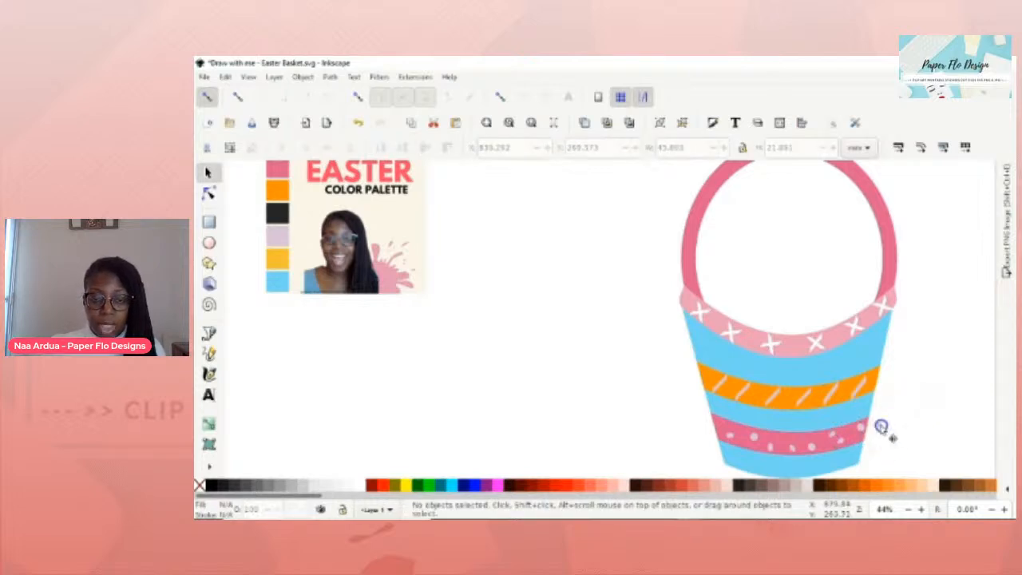
- Delete the dot that overhangs the basket's right edge from the three-dot path at the pink stripe's right end
key("n")
left_click(894, 434)
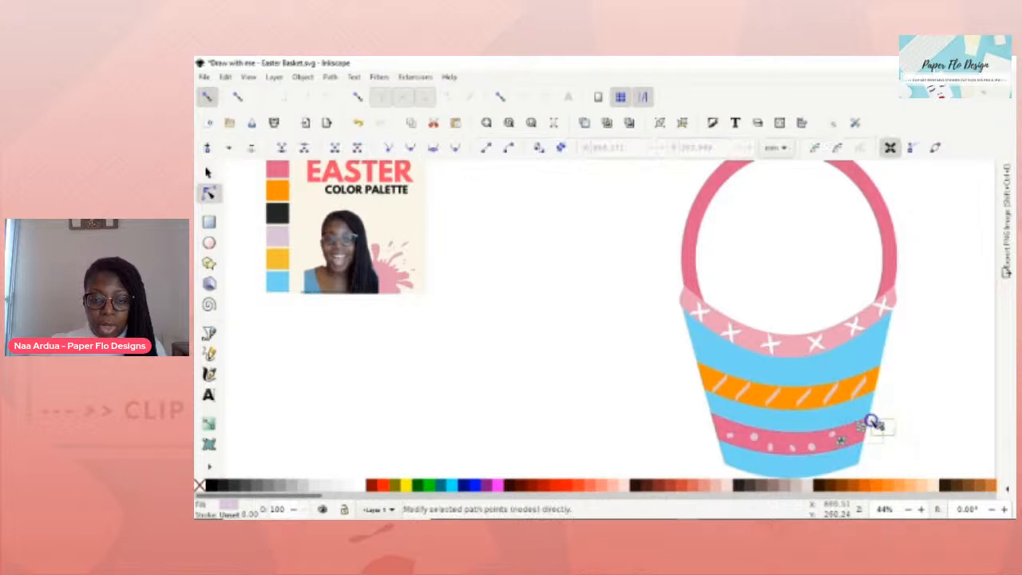
left_click(729, 449)
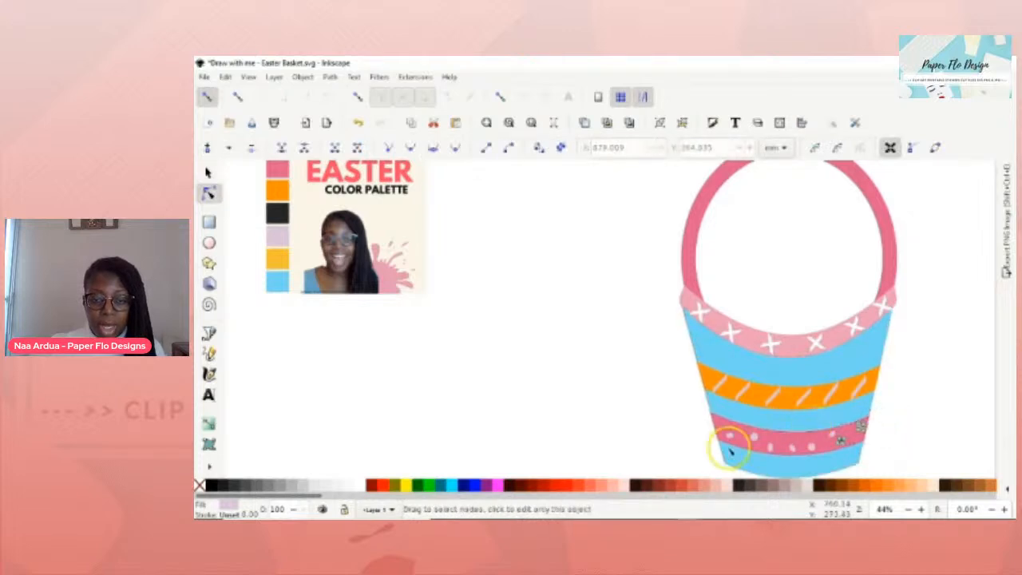
- Place a copy of the left three-dot path across the basket's left edge, with its last dot on the pink stripe
left_click(741, 452)
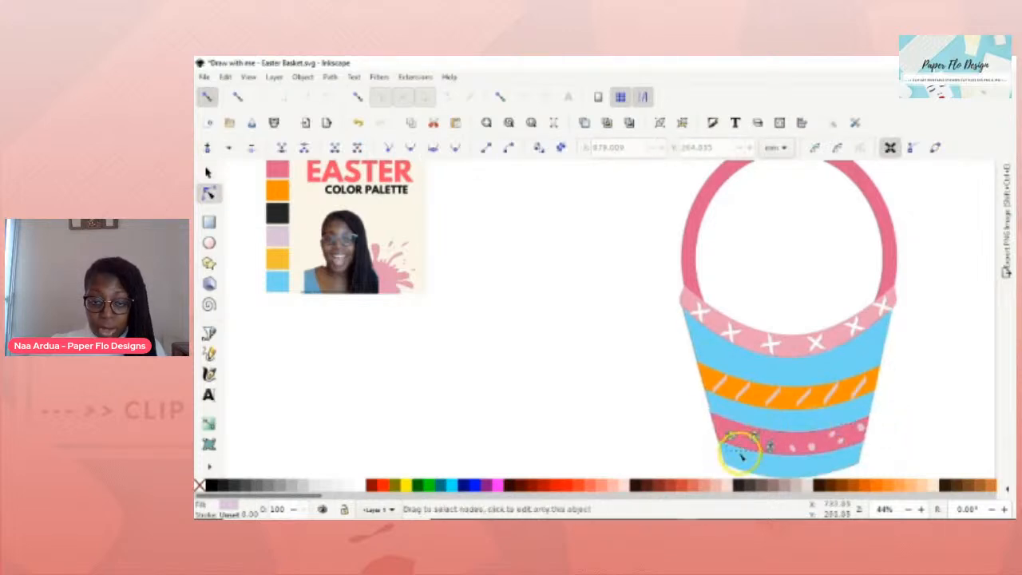
key("s")
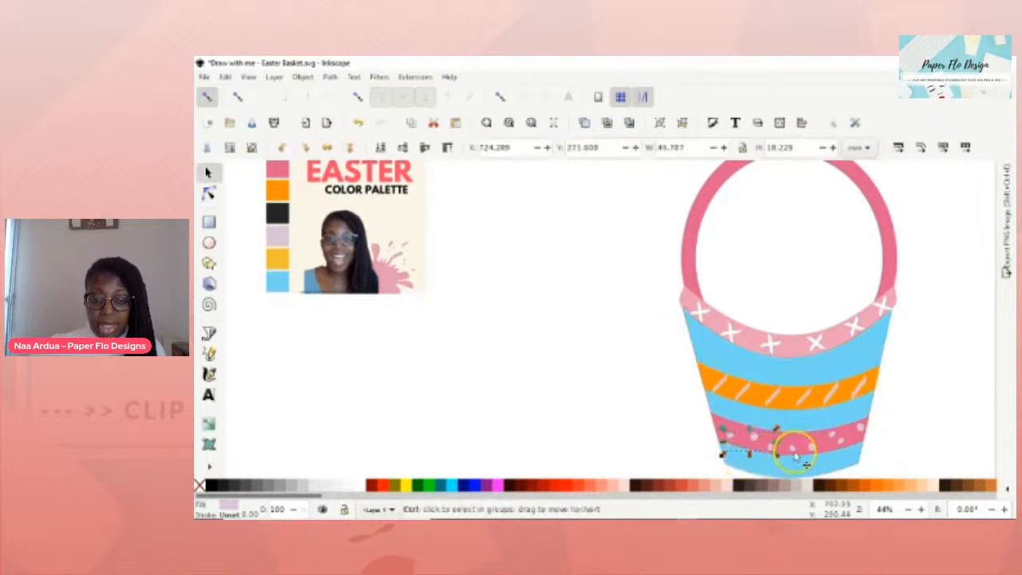
left_click_drag(801, 455, 718, 427)
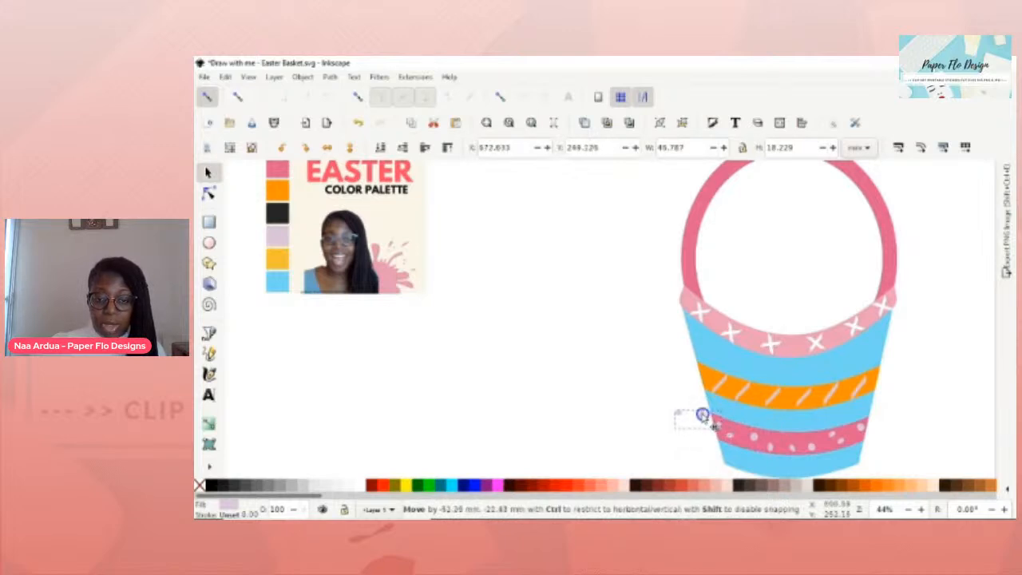
left_click_drag(702, 415, 700, 415)
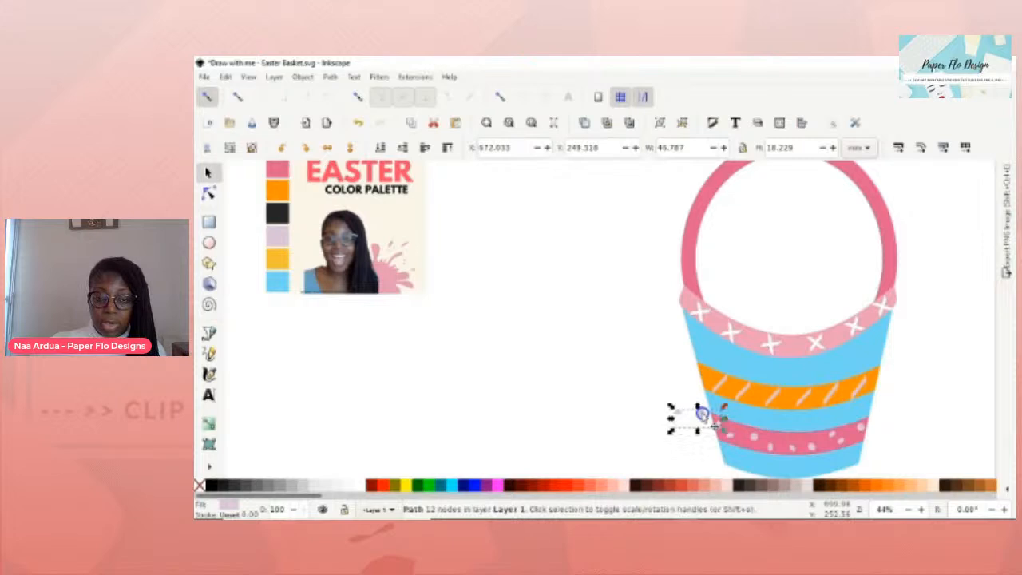
- Delete the two dots outside the basket's left edge from the new copy, keeping only the dot on the stripe
left_click(642, 379)
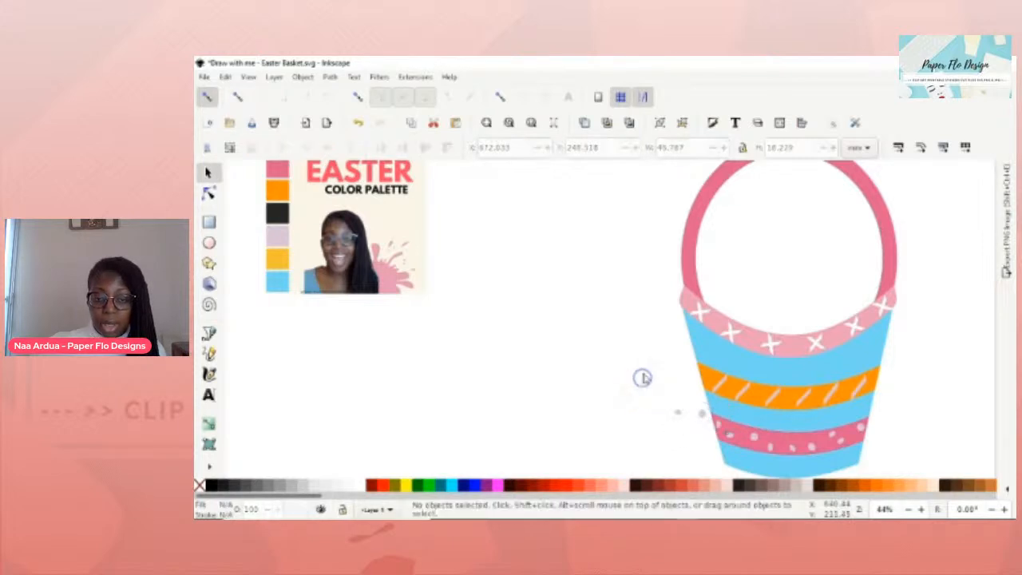
left_click_drag(653, 385, 669, 421)
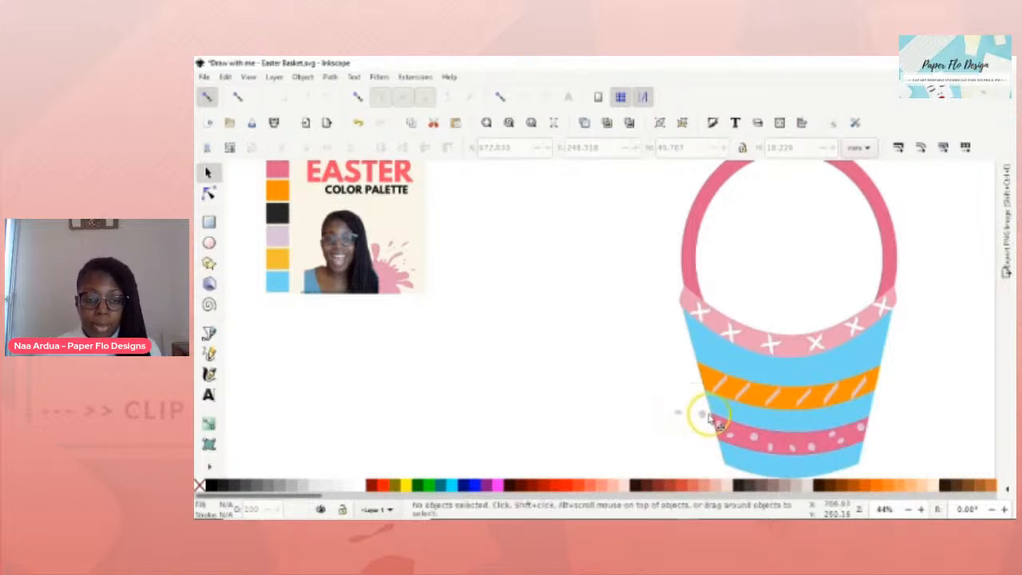
key("n")
left_click_drag(656, 385, 709, 432)
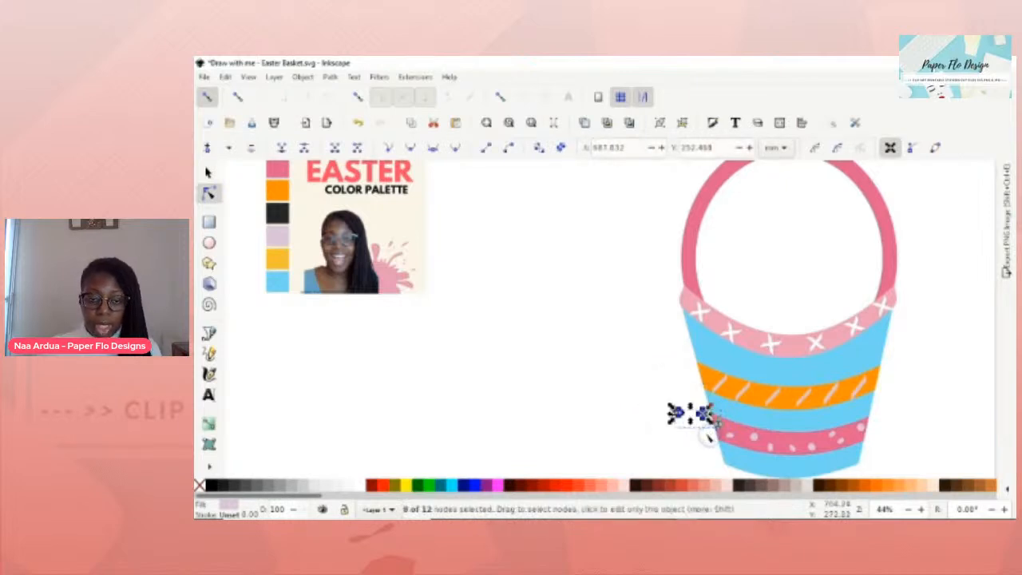
key("Delete")
key("s")
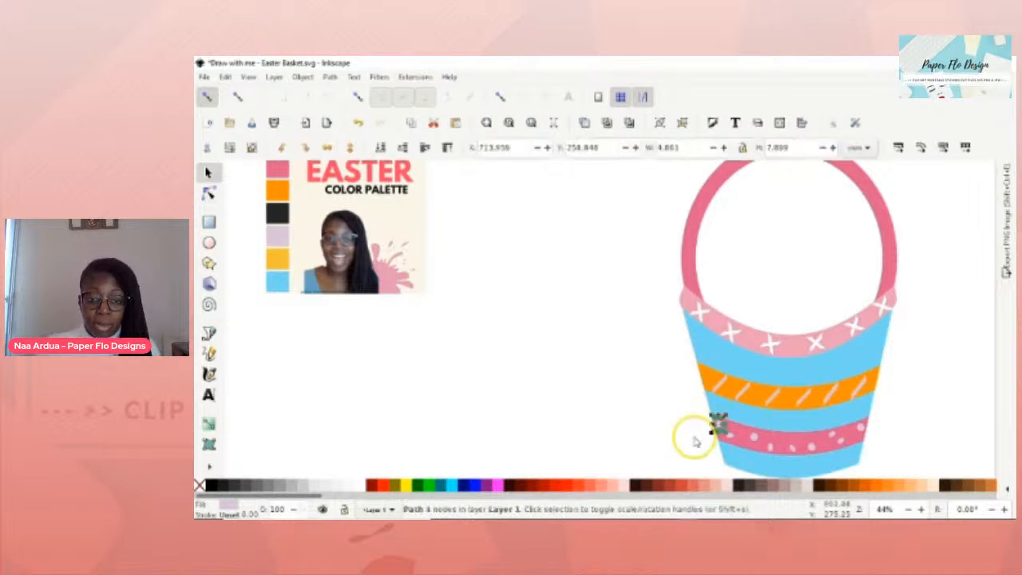
left_click(665, 425)
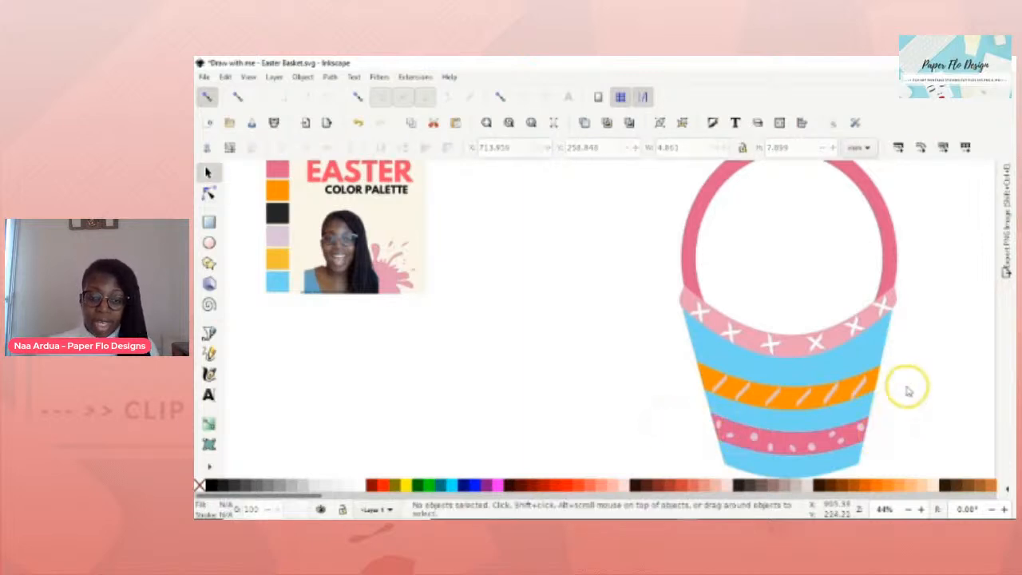
- Look over the whole basket drawing, from the handle down to the dotted pink stripe
scroll(911, 391, "down", 1)
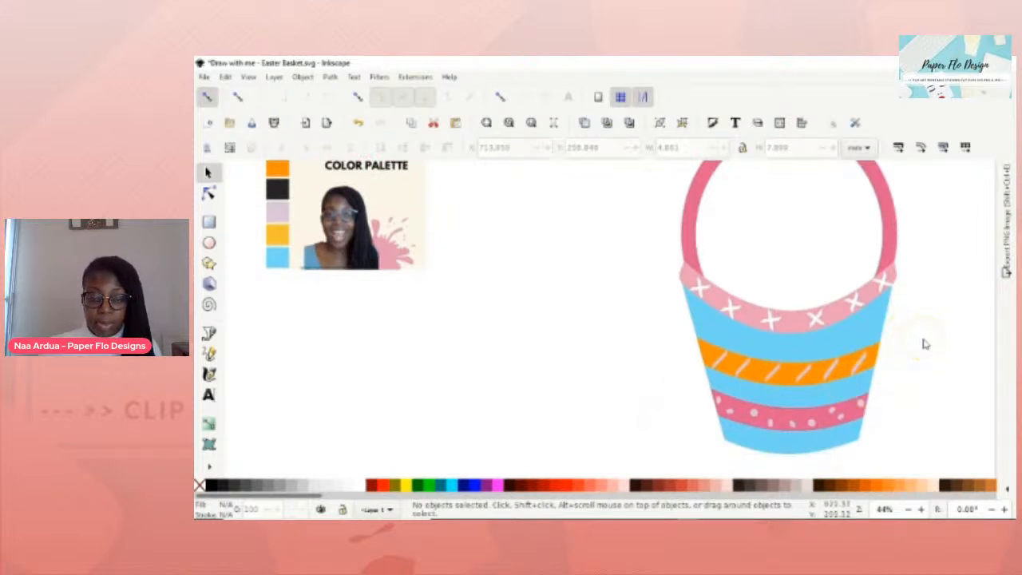
scroll(925, 343, "up", 1)
scroll(925, 343, "down", 1, "ctrl")
left_click_drag(932, 347, 802, 345)
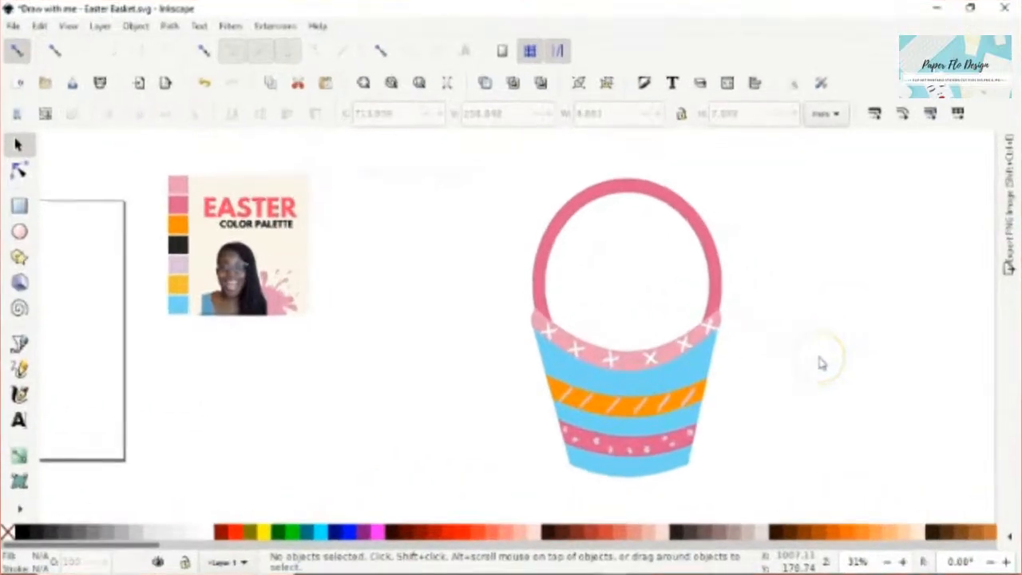
left_click(793, 373)
left_click(776, 388)
left_click_drag(764, 385, 689, 375)
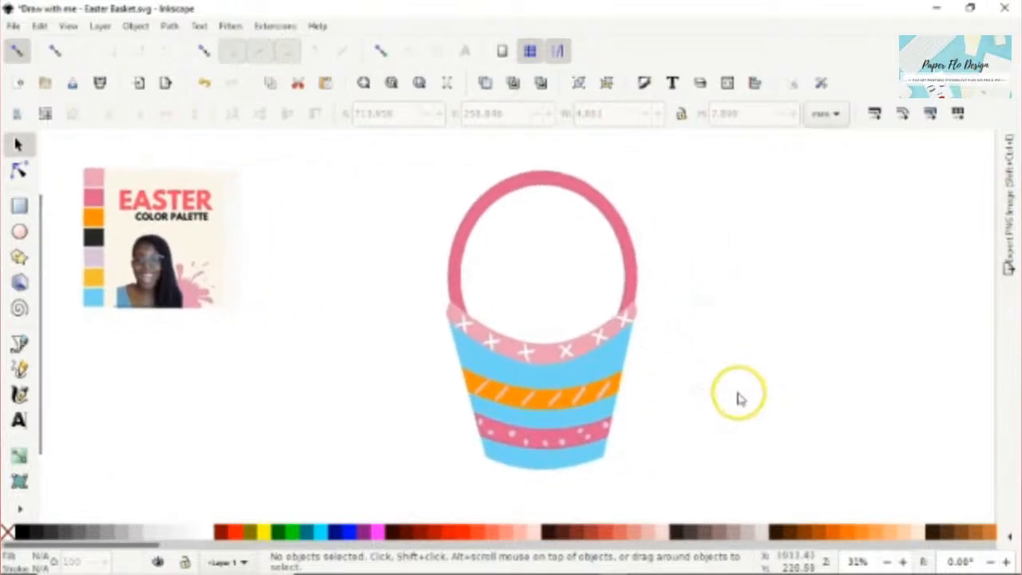
scroll(735, 397, "up", 1, "ctrl")
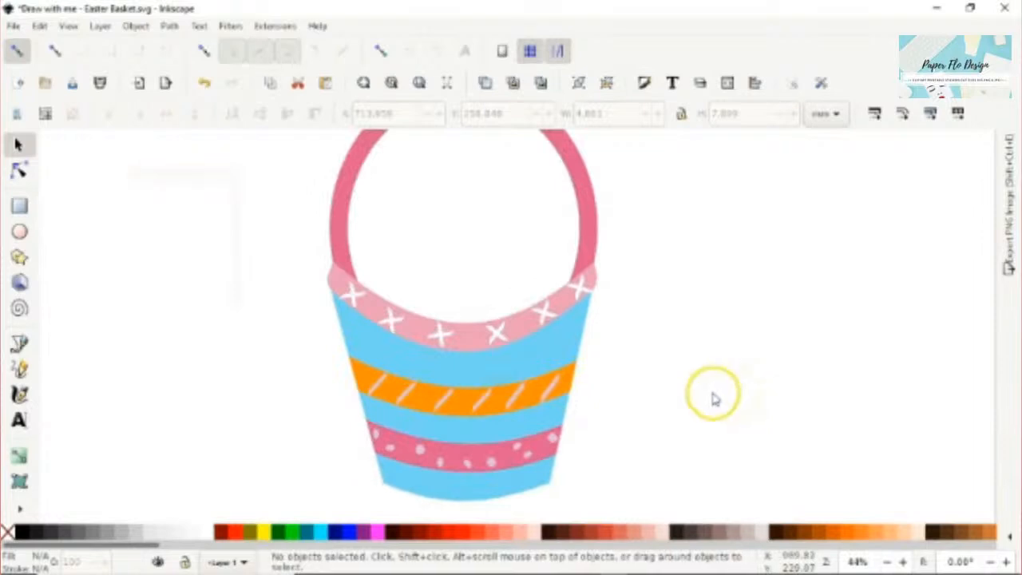
- Select all parts of the basket and move them about 108 mm left, closer to the color palette, then deselect
scroll(713, 397, "down", 1, "ctrl")
left_click_drag(329, 143, 715, 499)
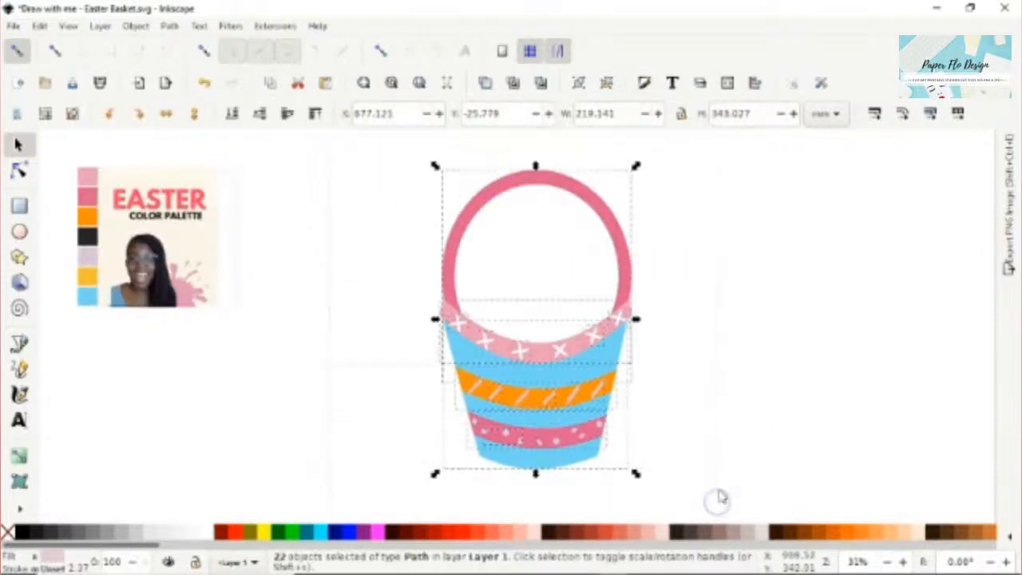
left_click_drag(566, 392, 468, 383)
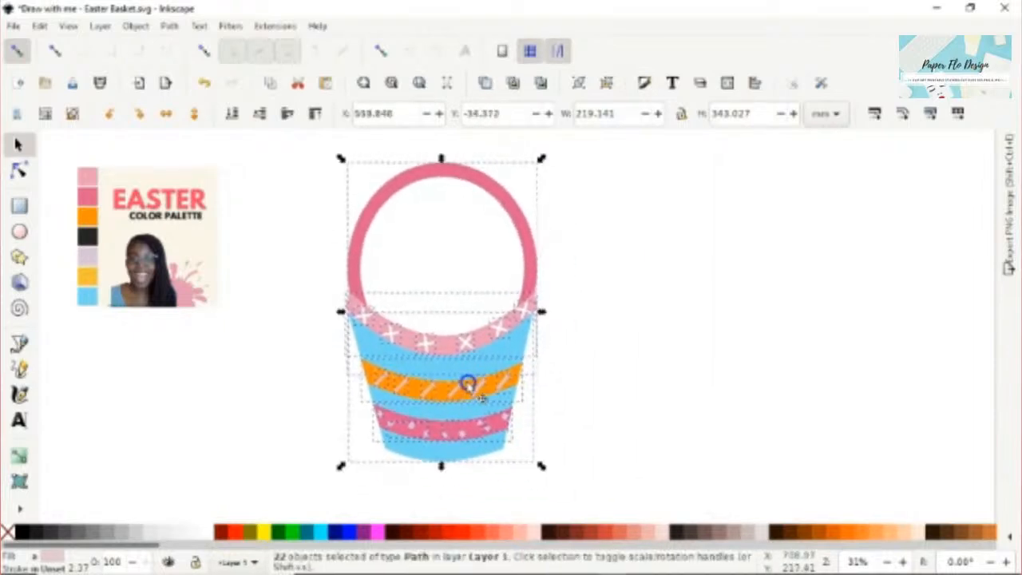
left_click(669, 348)
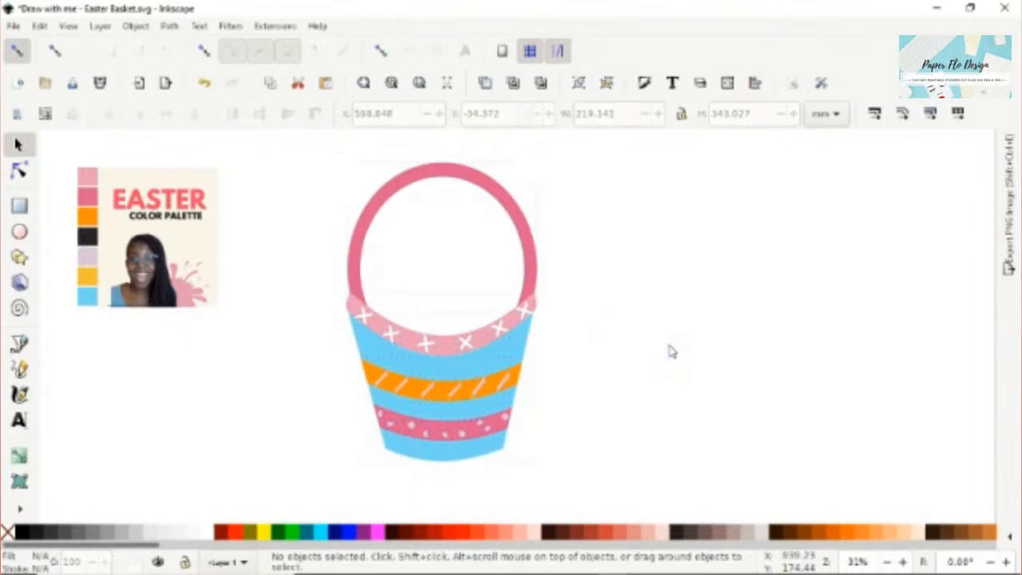